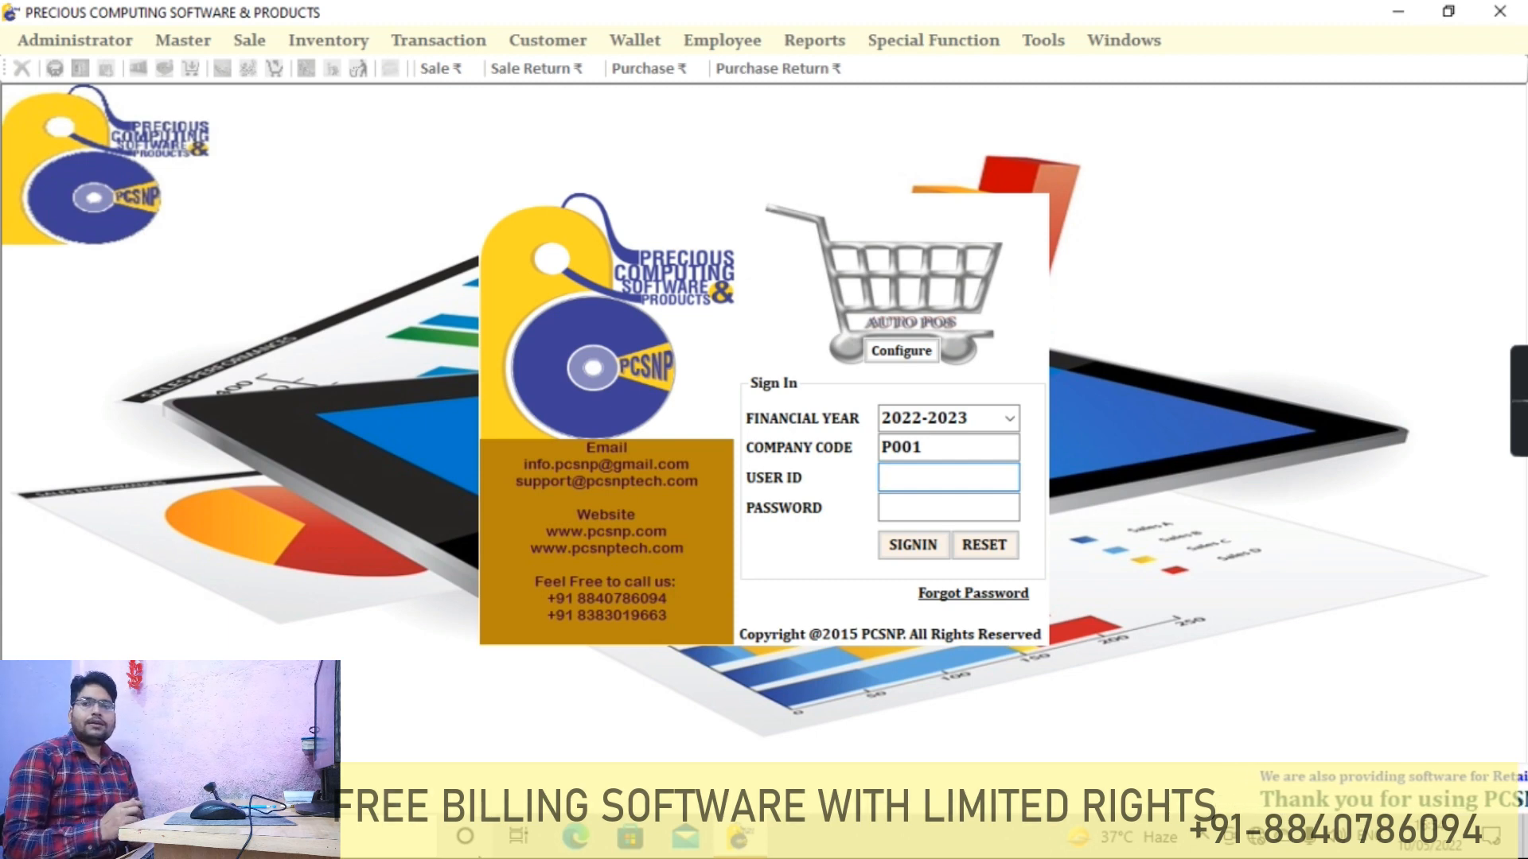
Sign in with the user ID and account password, and continue past the database configuration screen.
{"action": "type", "text": "********"}
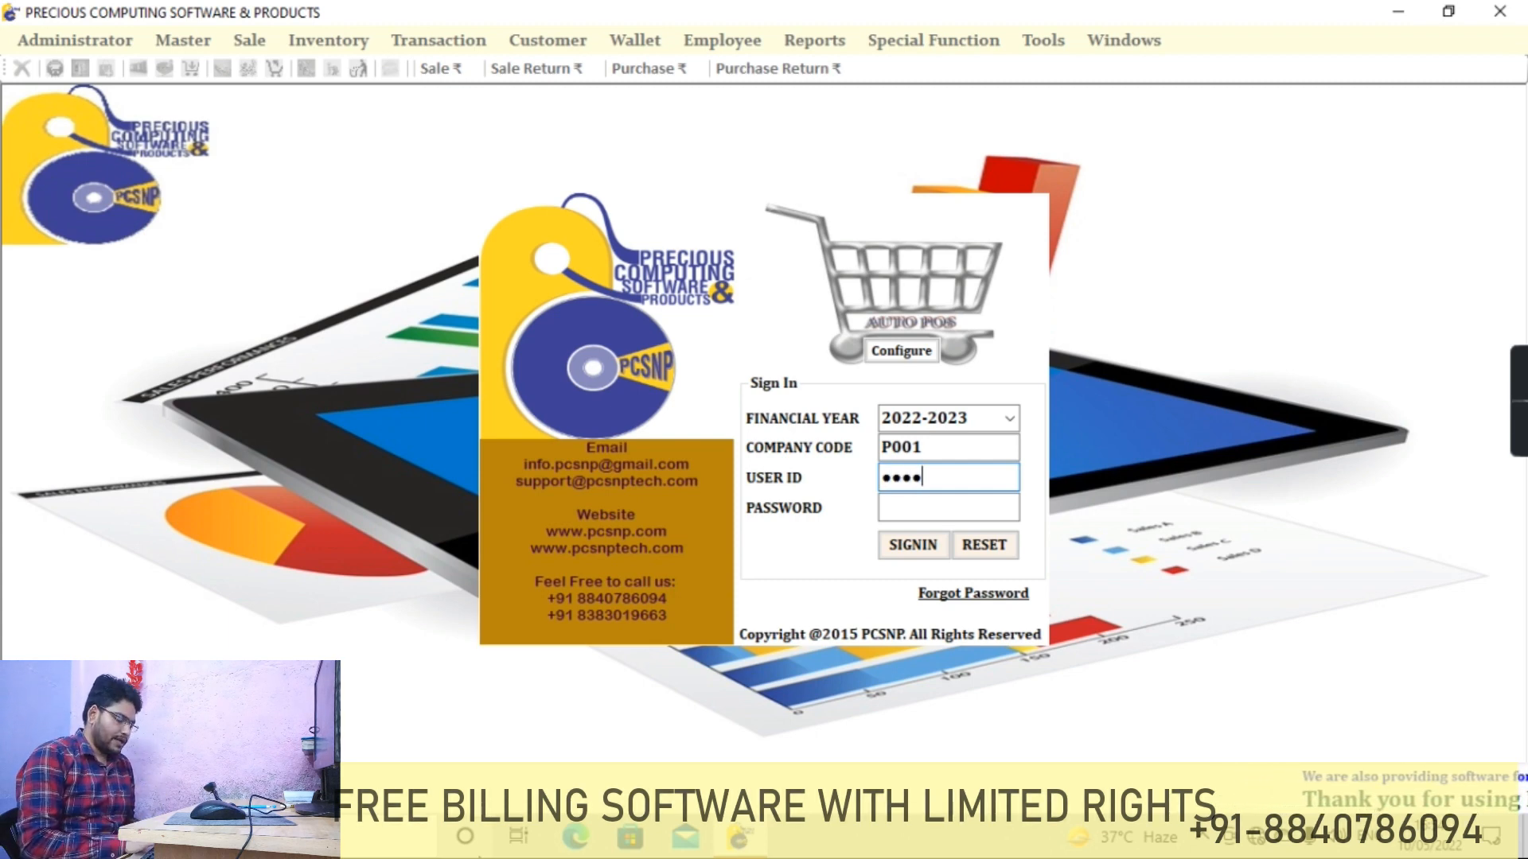
{"action": "type", "text": "**"}
{"action": "key", "text": "Tab"}
{"action": "type", "text": "****"}
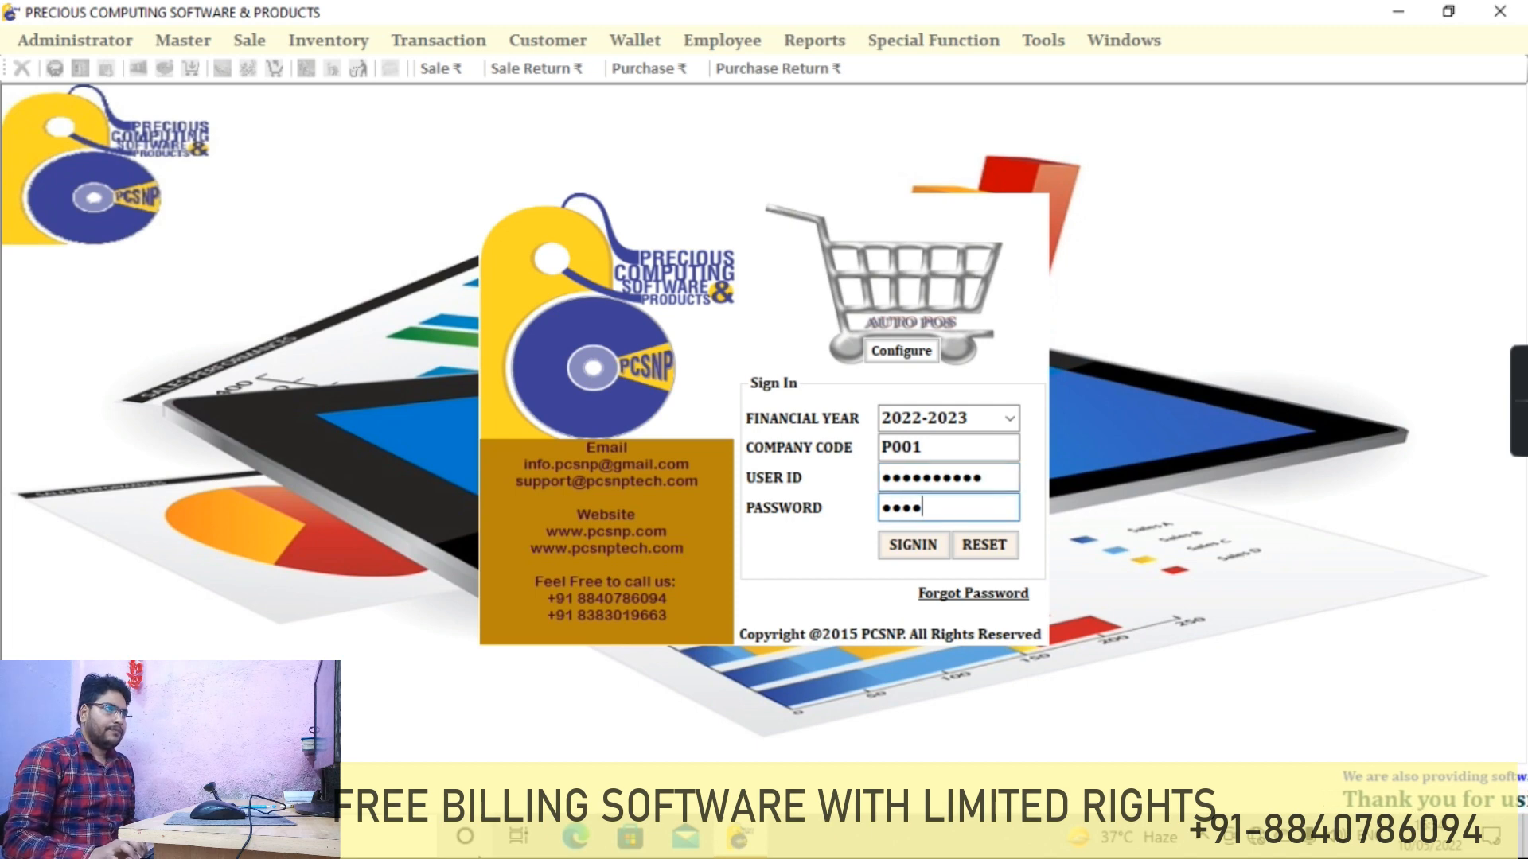
{"action": "key", "text": "Return"}
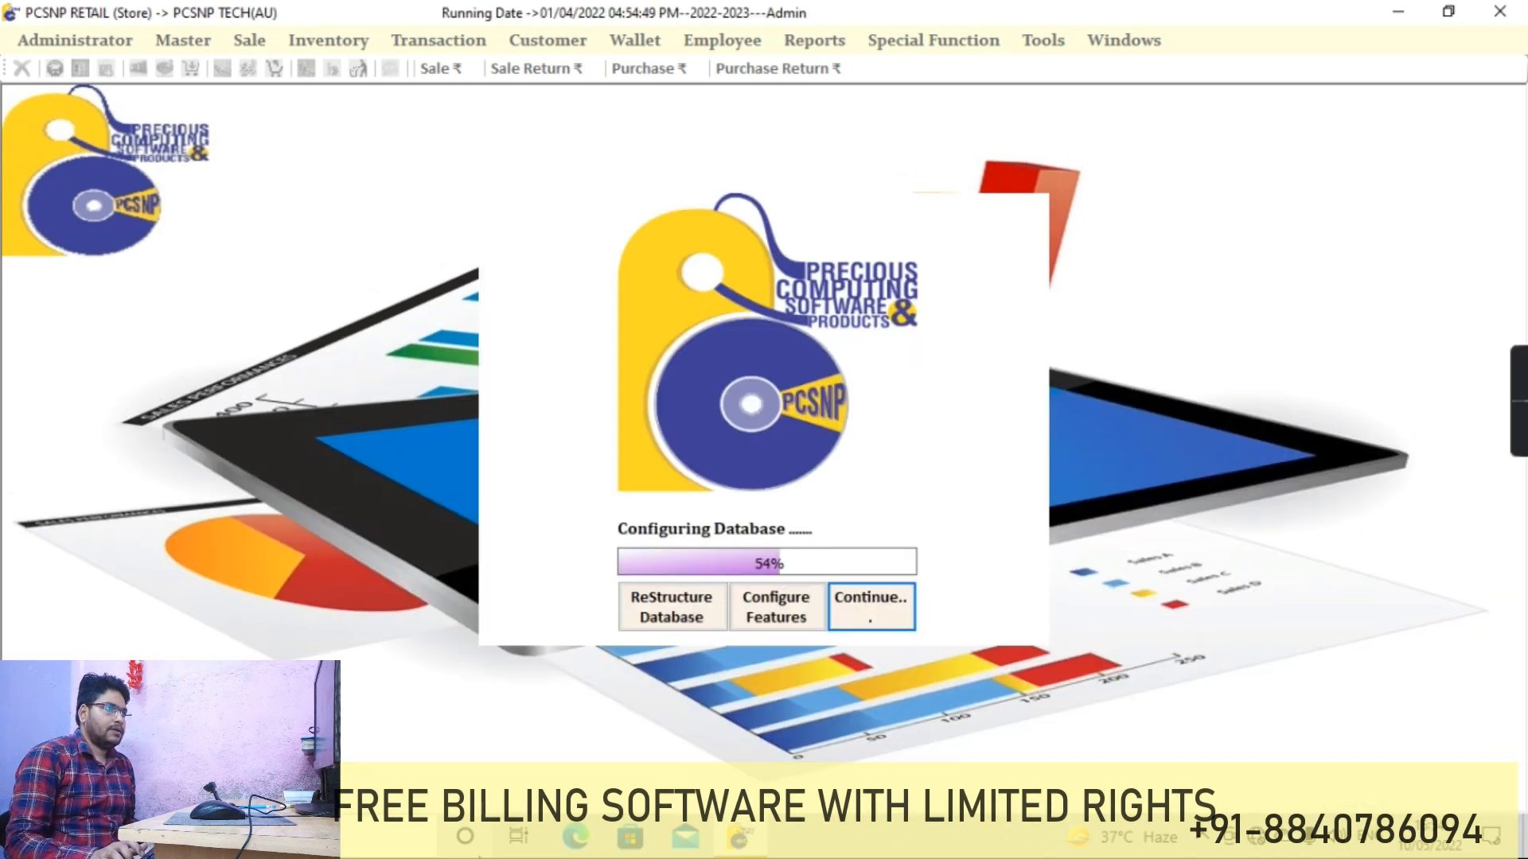
{"action": "key", "text": "Return"}
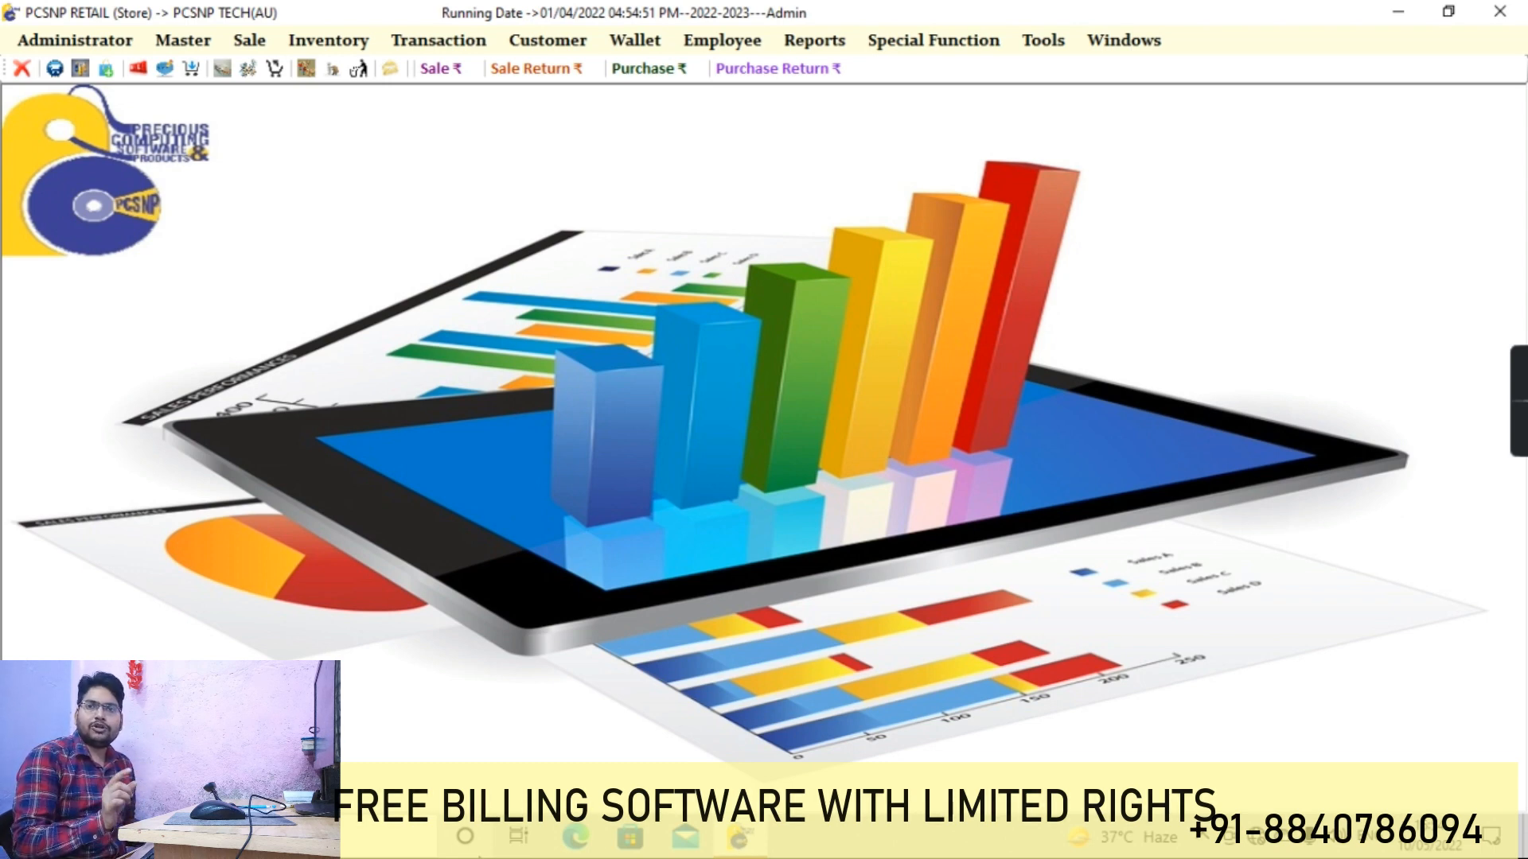
Start a new point-of-sale record with POS code P003 and description THIRD POS.
{"action": "left_click", "coordinate": [183, 40]}
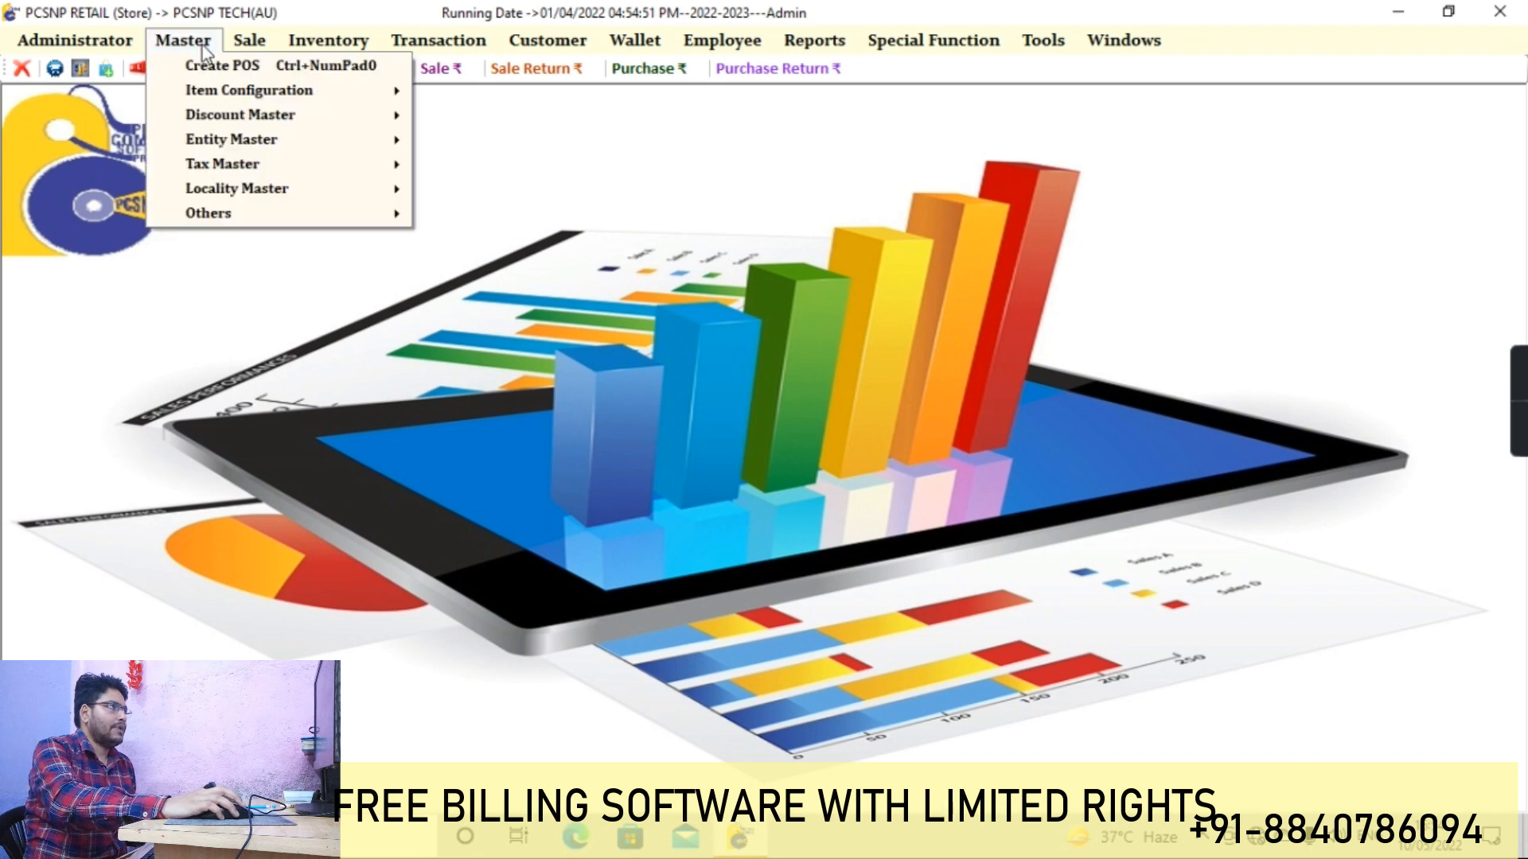
{"action": "left_click", "coordinate": [216, 67]}
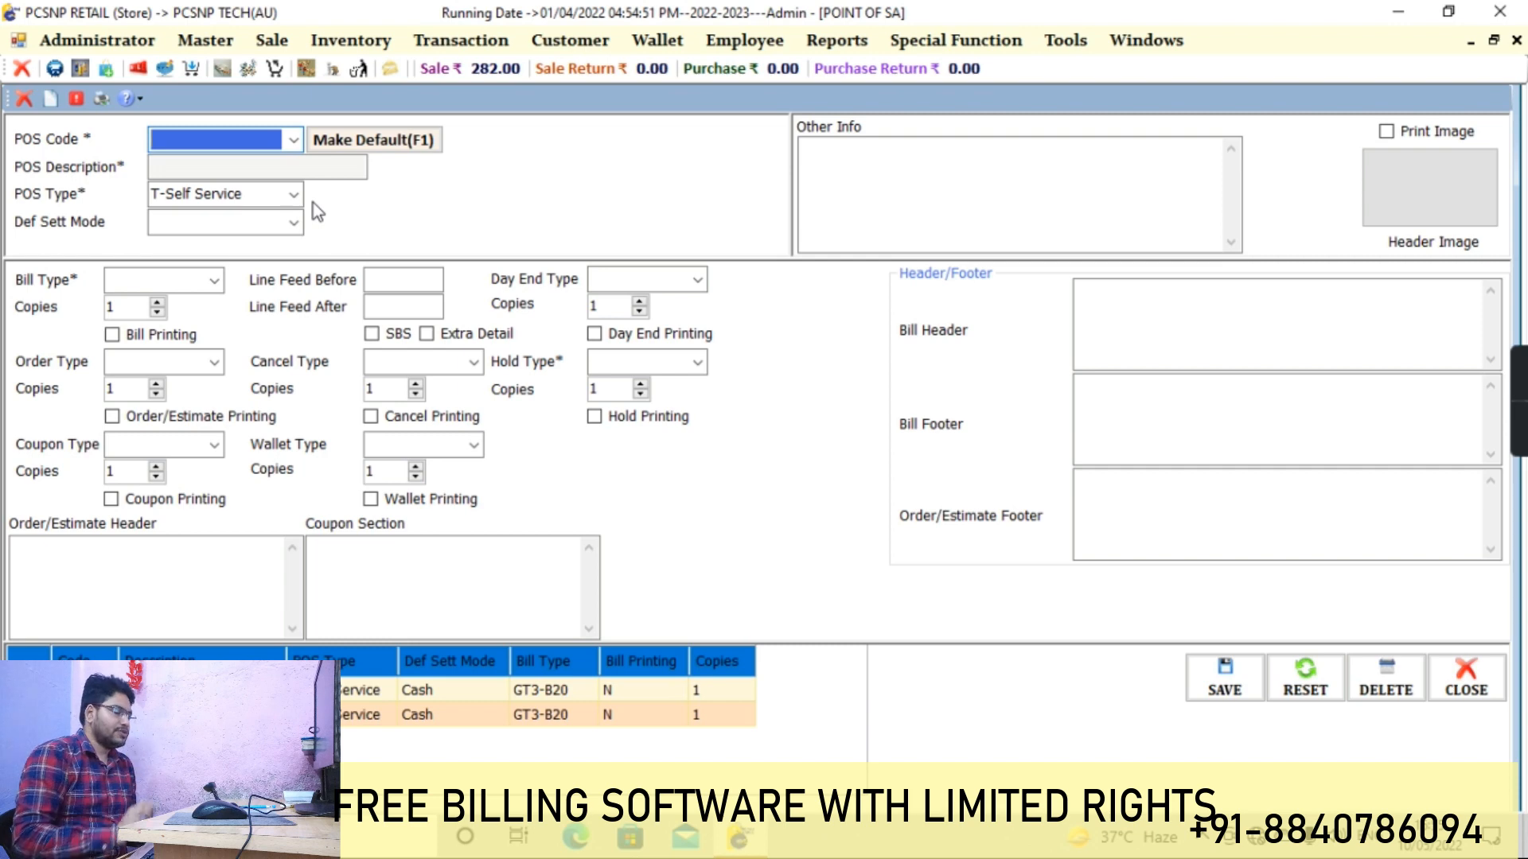
{"action": "type", "text": "pos"}
{"action": "key", "text": "BackSpace"}
{"action": "key", "text": "BackSpace"}
{"action": "key", "text": "BackSpace"}
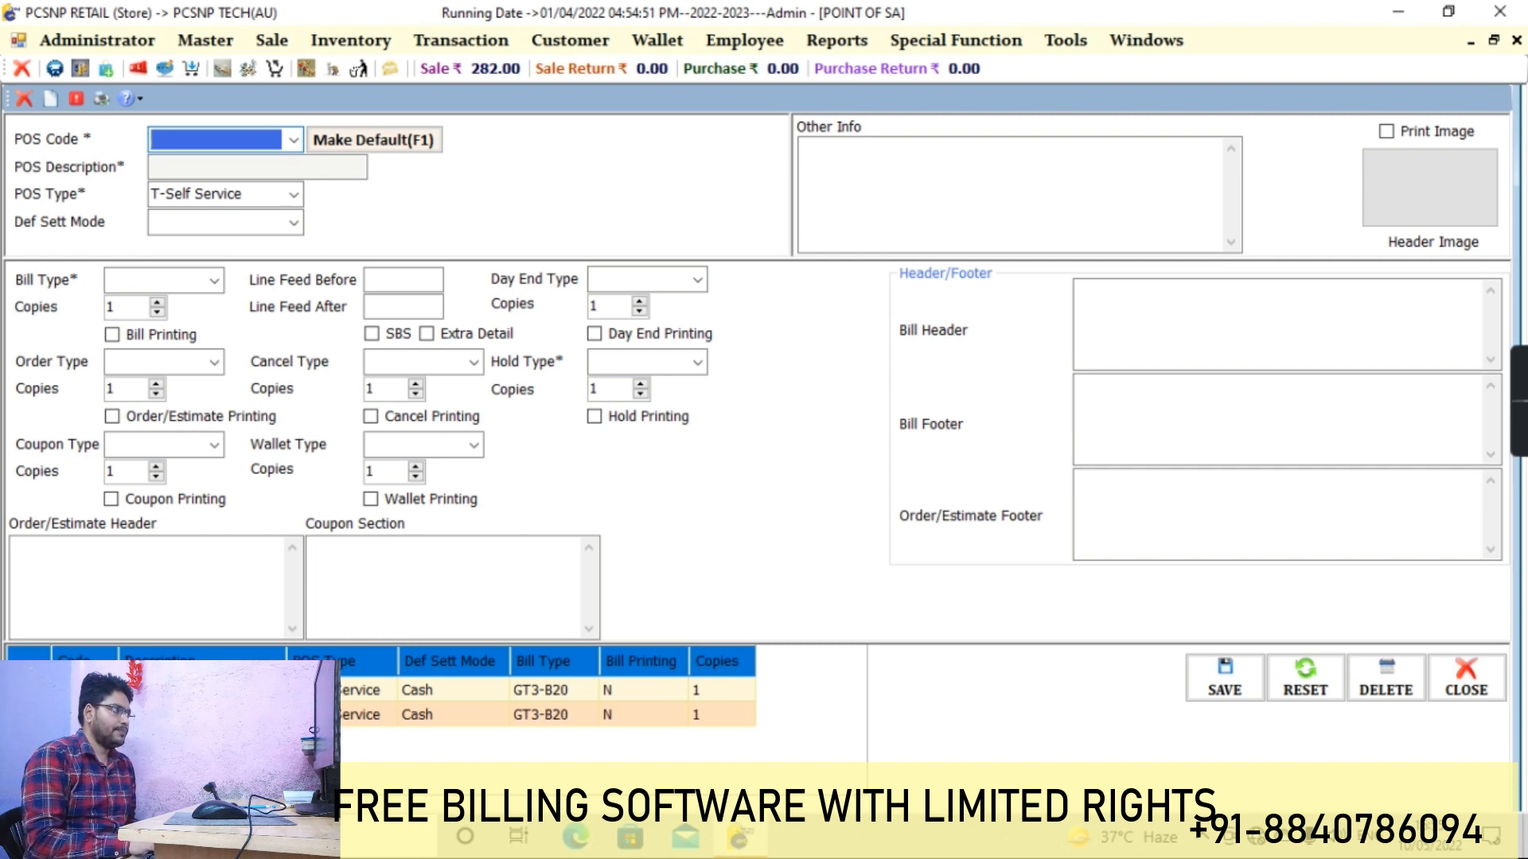
{"action": "type", "text": "P003"}
{"action": "key", "text": "Tab"}
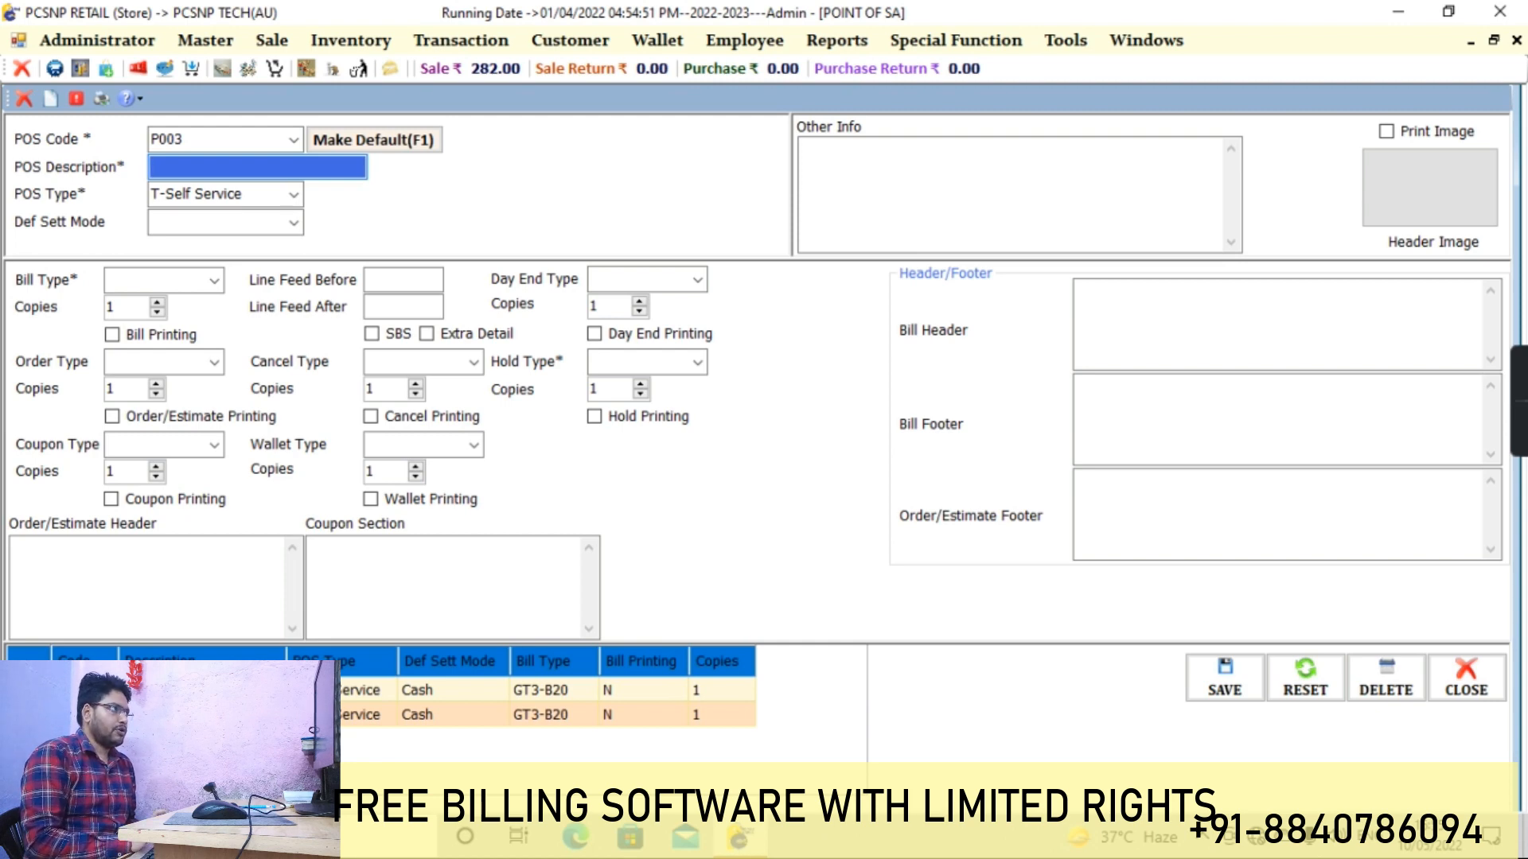
{"action": "type", "text": "THIRD POS"}
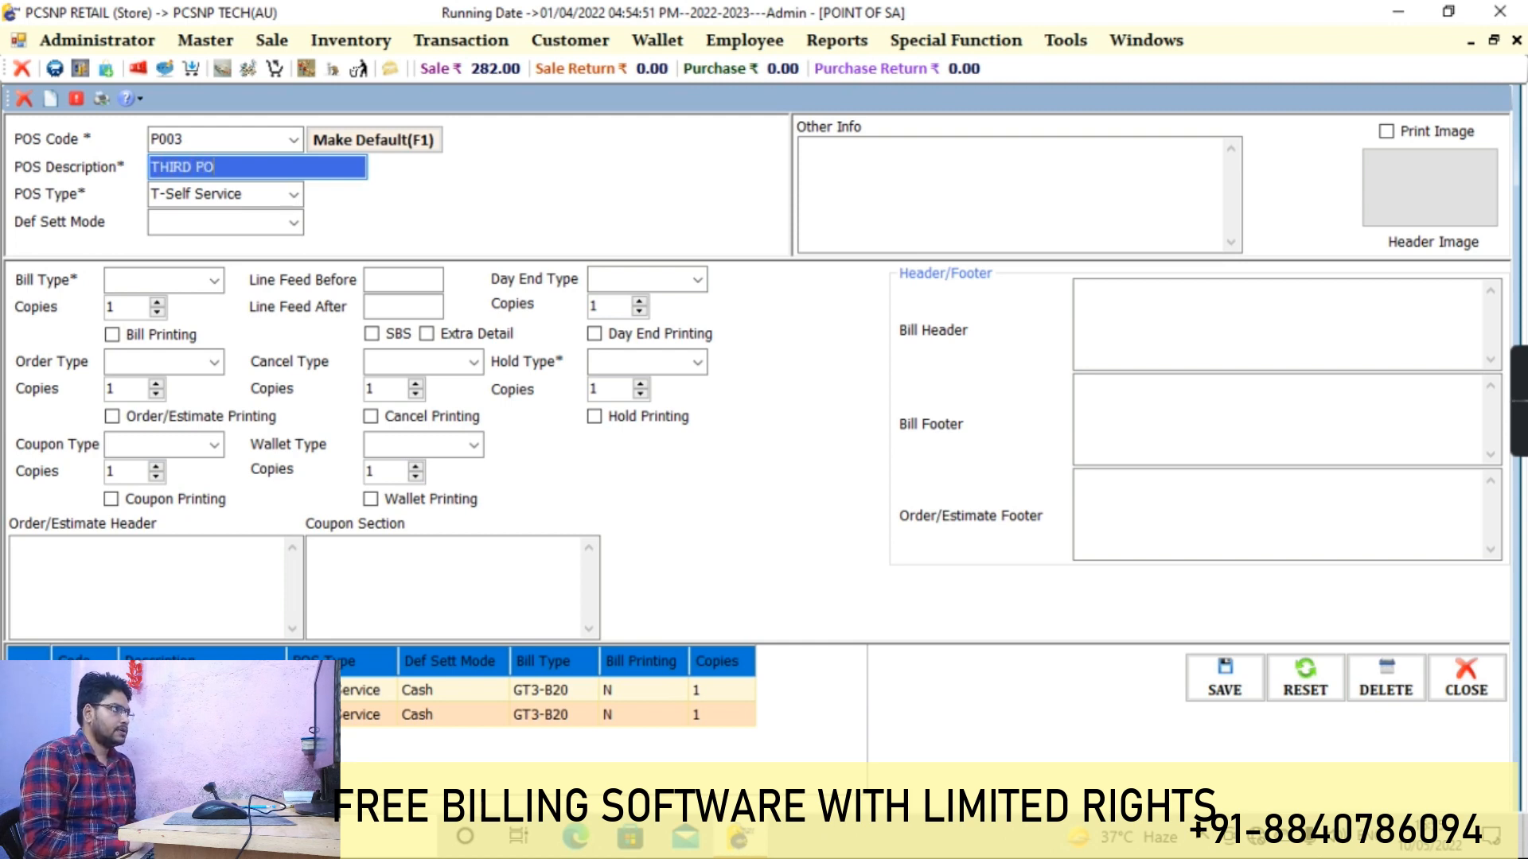
Set the new POS's default settlement mode to Cash and its bill type to GT3-B20.
{"action": "key", "text": "Tab"}
{"action": "key", "text": "Tab"}
{"action": "type", "text": "Cash"}
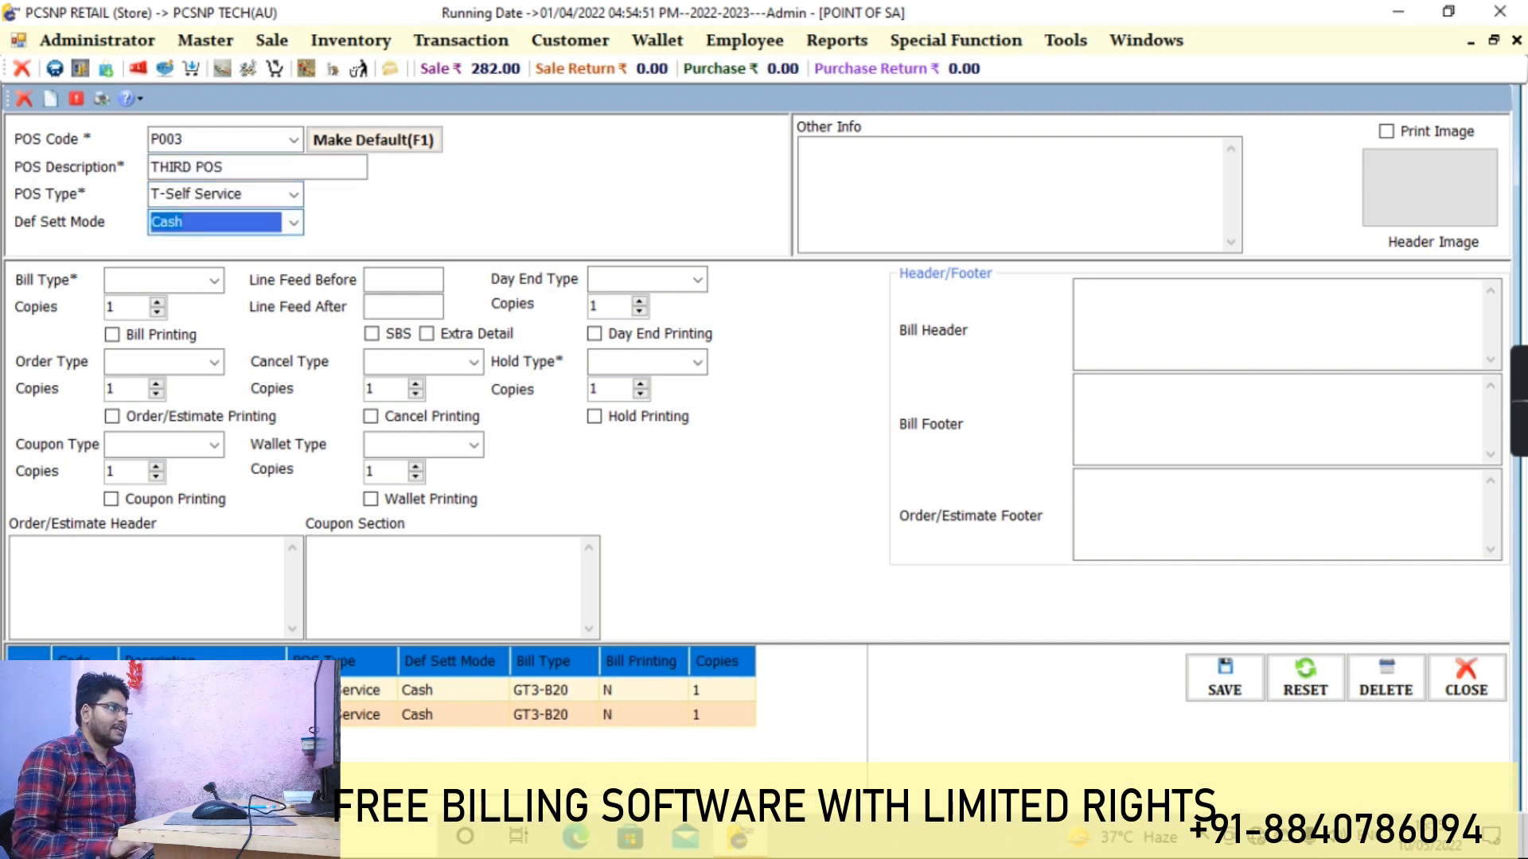
{"action": "key", "text": "Tab"}
{"action": "key", "text": "Down"}
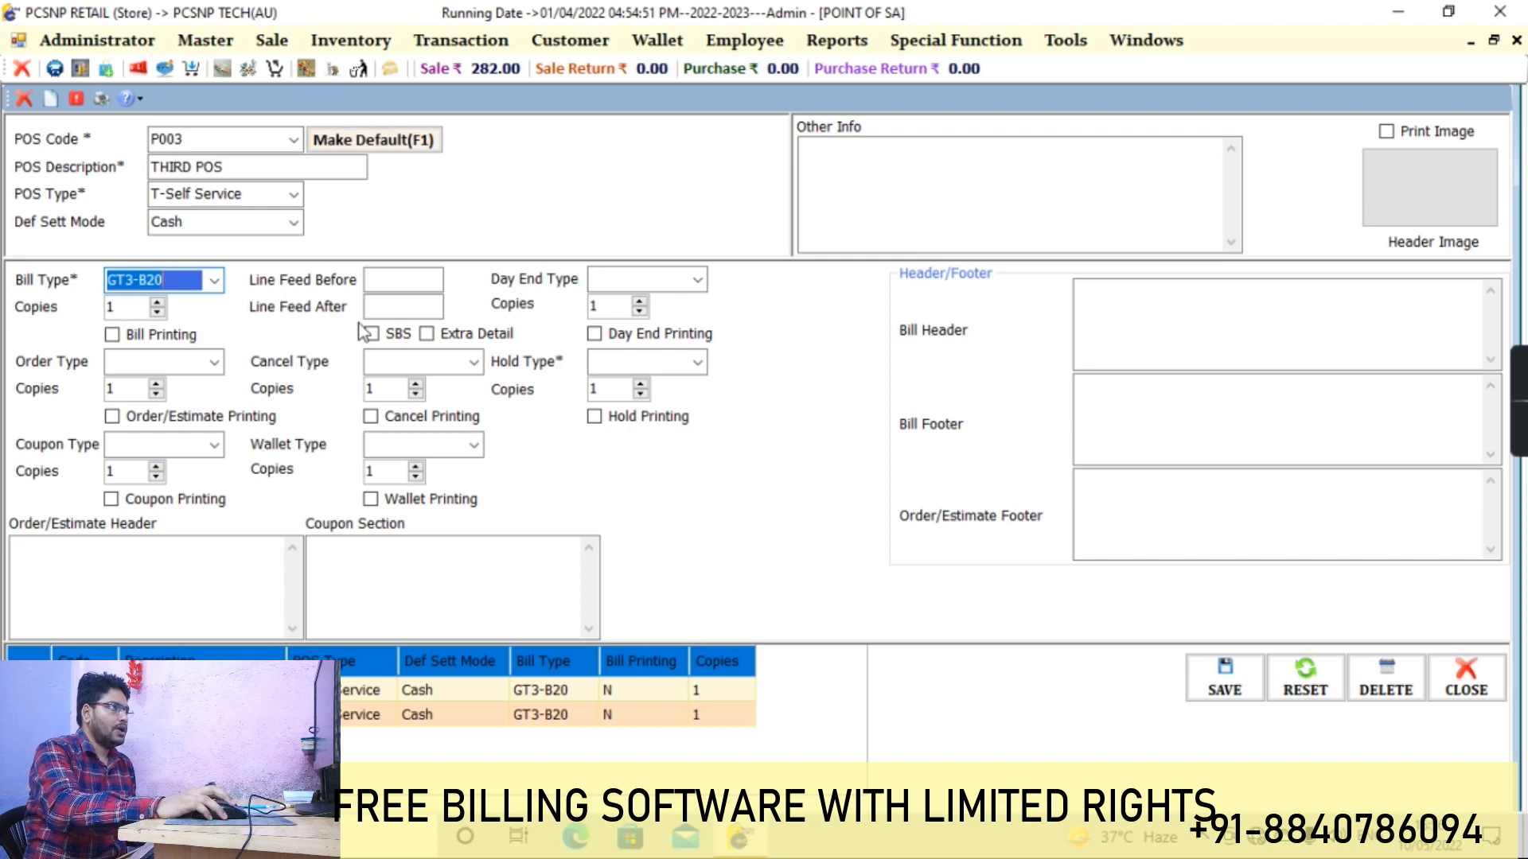
Save the new POS with header, footer and other info left empty, and close the point-of-sale form.
{"action": "left_click", "coordinate": [1144, 343]}
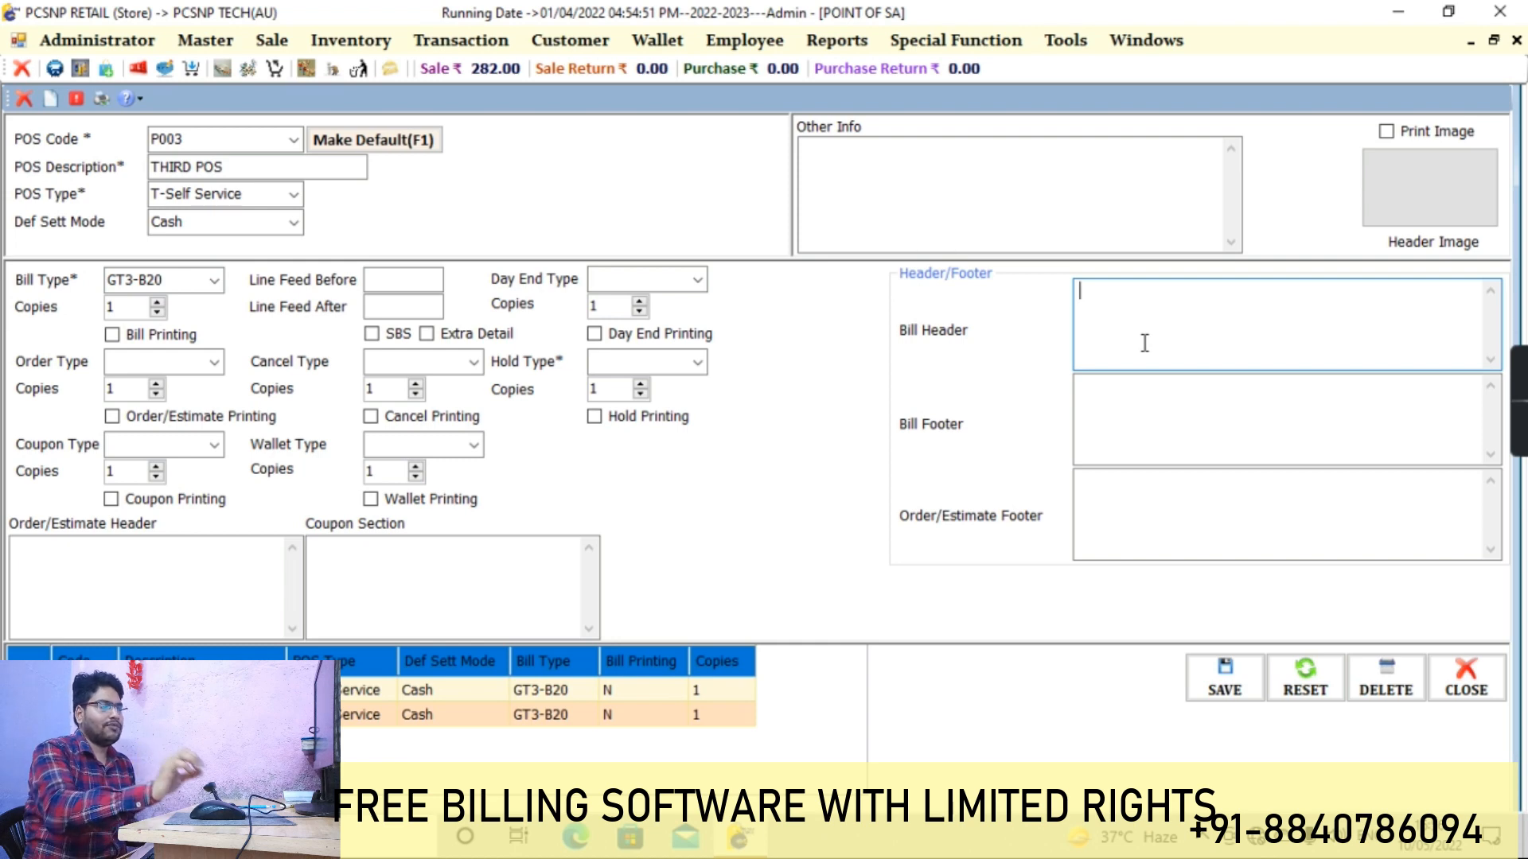
{"action": "left_click", "coordinate": [1007, 207]}
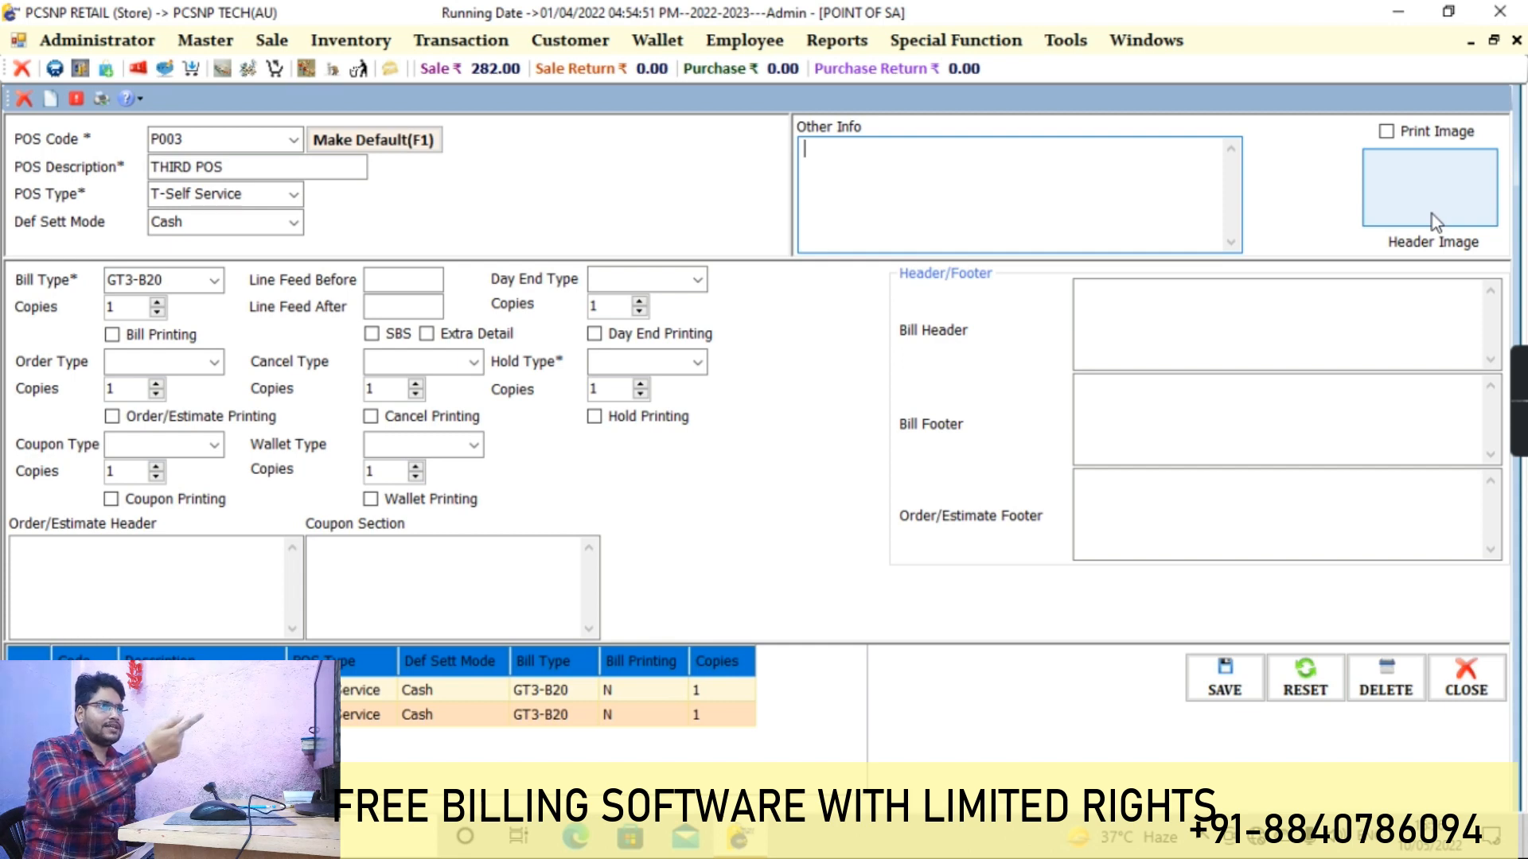
{"action": "left_click", "coordinate": [1243, 661]}
{"action": "left_click", "coordinate": [803, 482]}
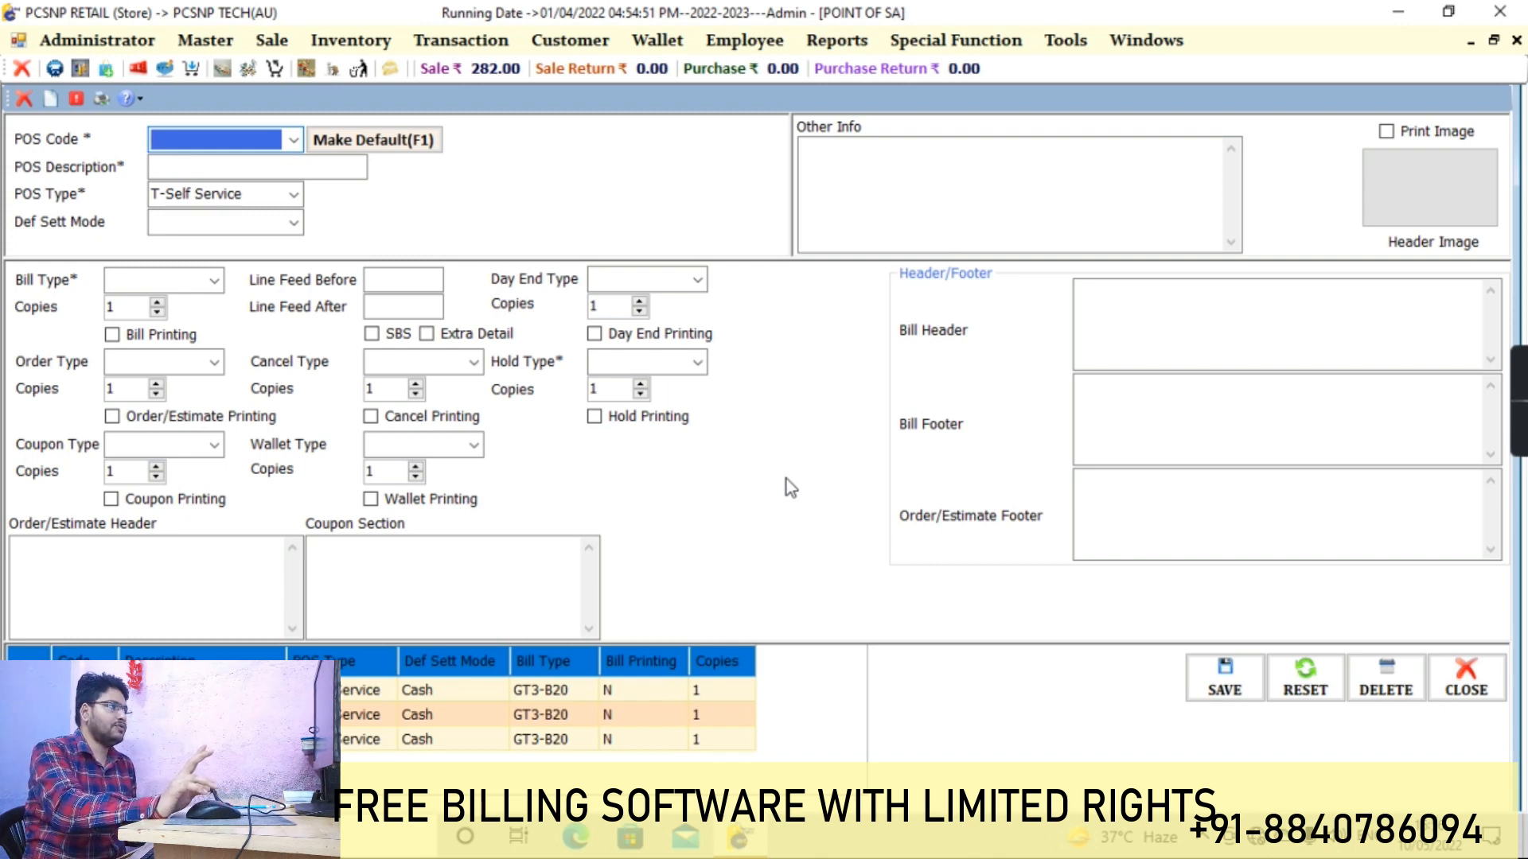
{"action": "key", "text": "Escape"}
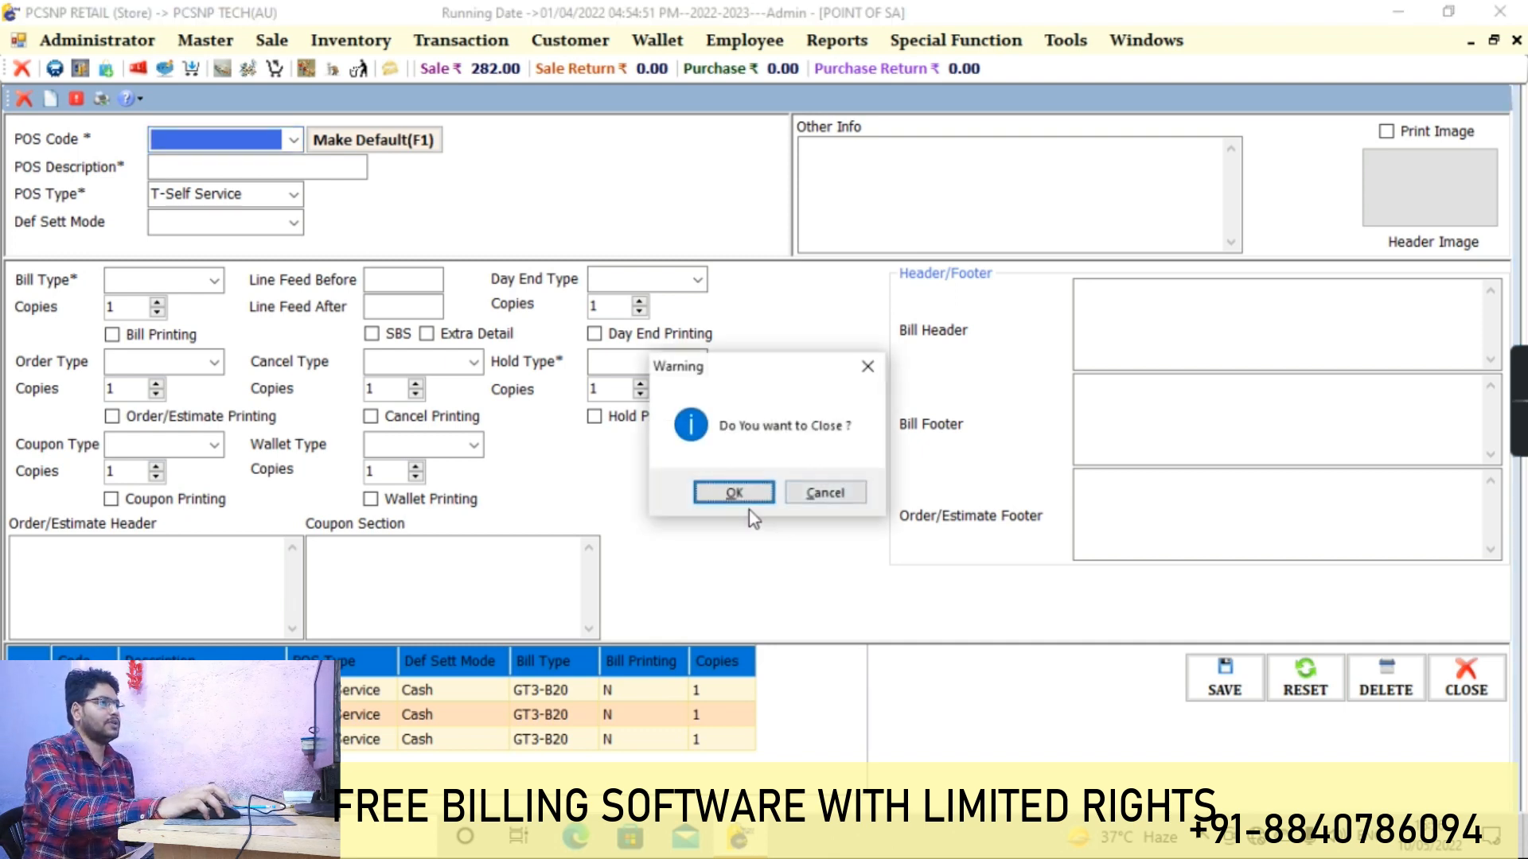
{"action": "left_click", "coordinate": [736, 493]}
Open the Item Master and load the existing item MAGGI 6 PACK for editing.
{"action": "left_click", "coordinate": [183, 40]}
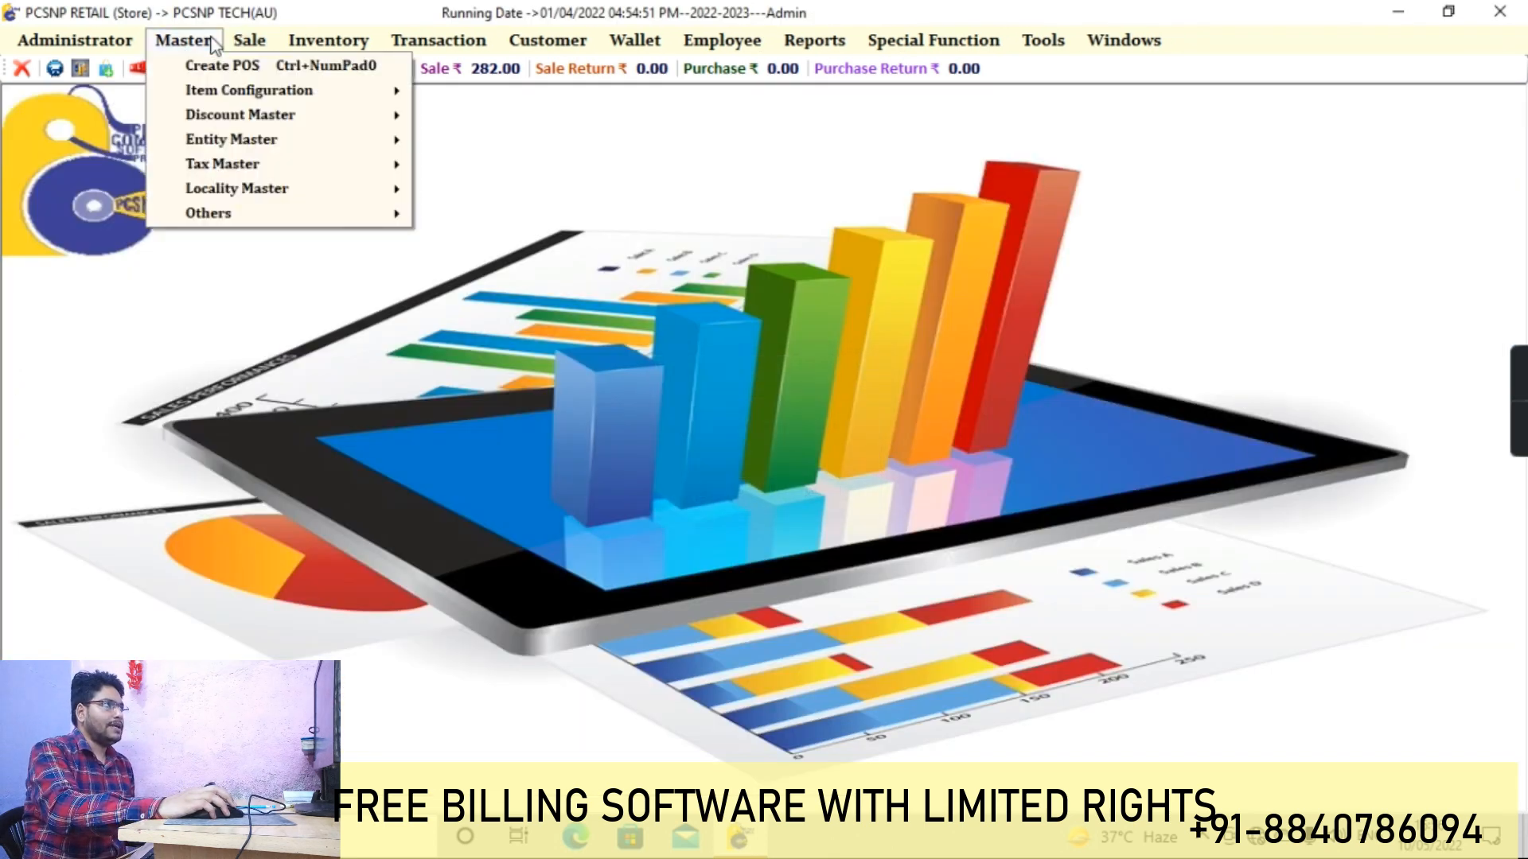
{"action": "mouse_move", "coordinate": [250, 92]}
{"action": "left_click", "coordinate": [527, 164]}
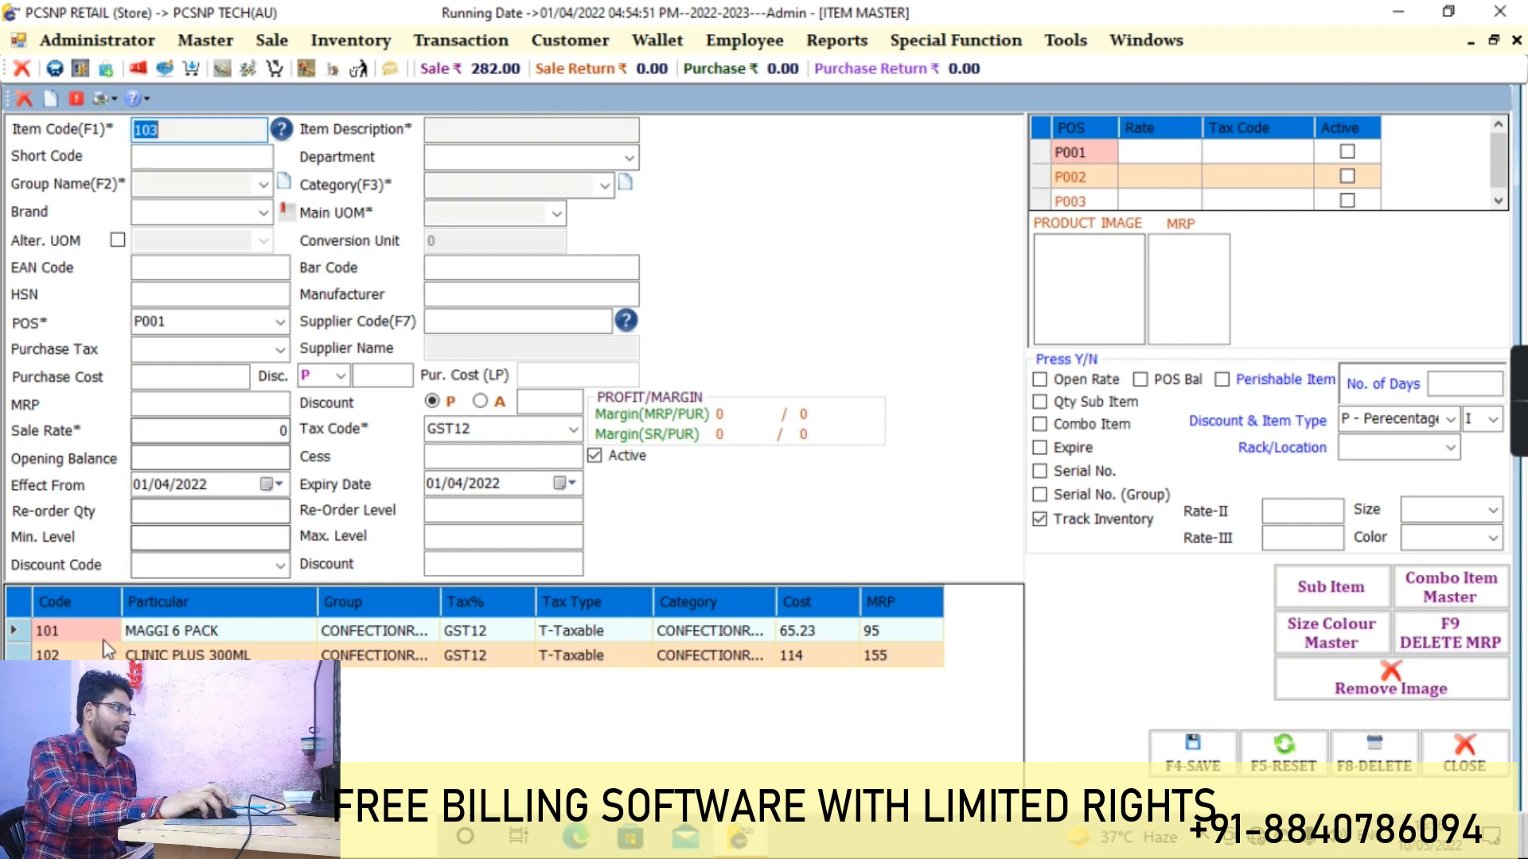
{"action": "left_click", "coordinate": [23, 628]}
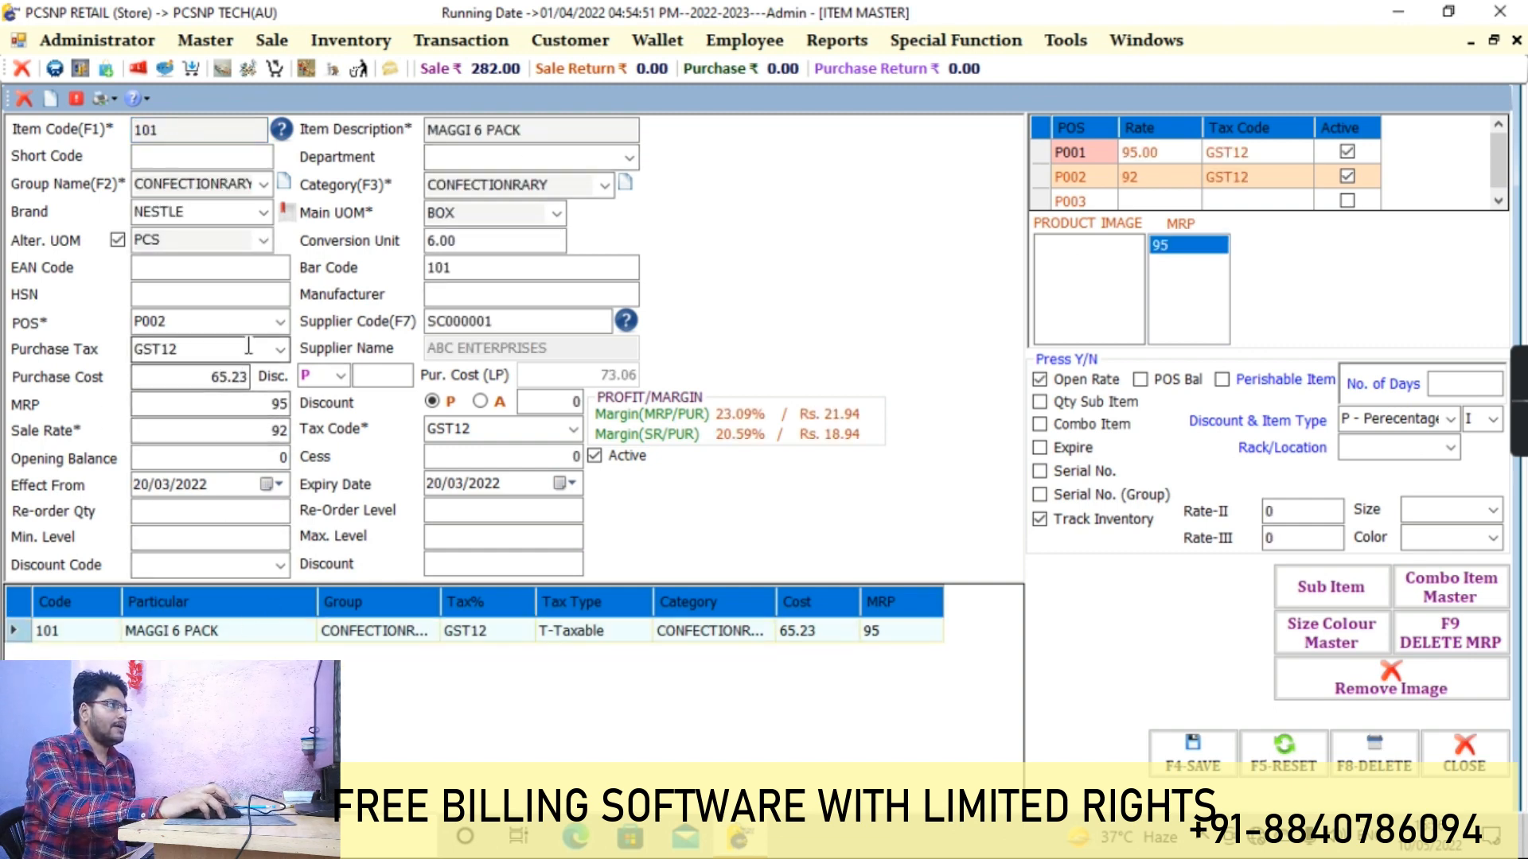
Review the MRP and sale rate of MAGGI 6 PACK for POS P001 and P002.
{"action": "left_click", "coordinate": [283, 323]}
{"action": "left_click", "coordinate": [280, 323]}
{"action": "left_click", "coordinate": [243, 343]}
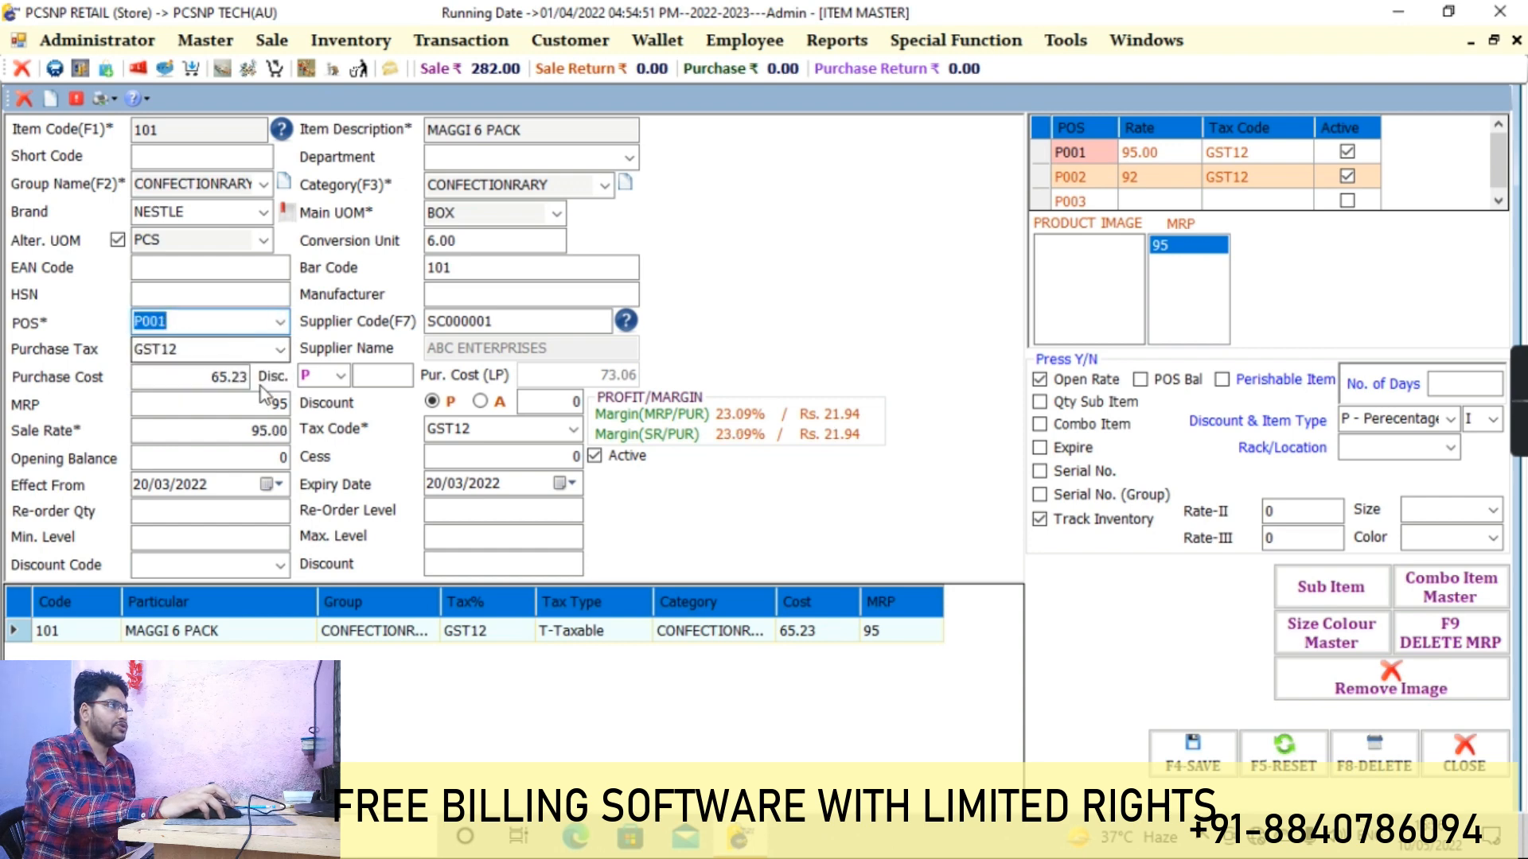
{"action": "left_click", "coordinate": [273, 406]}
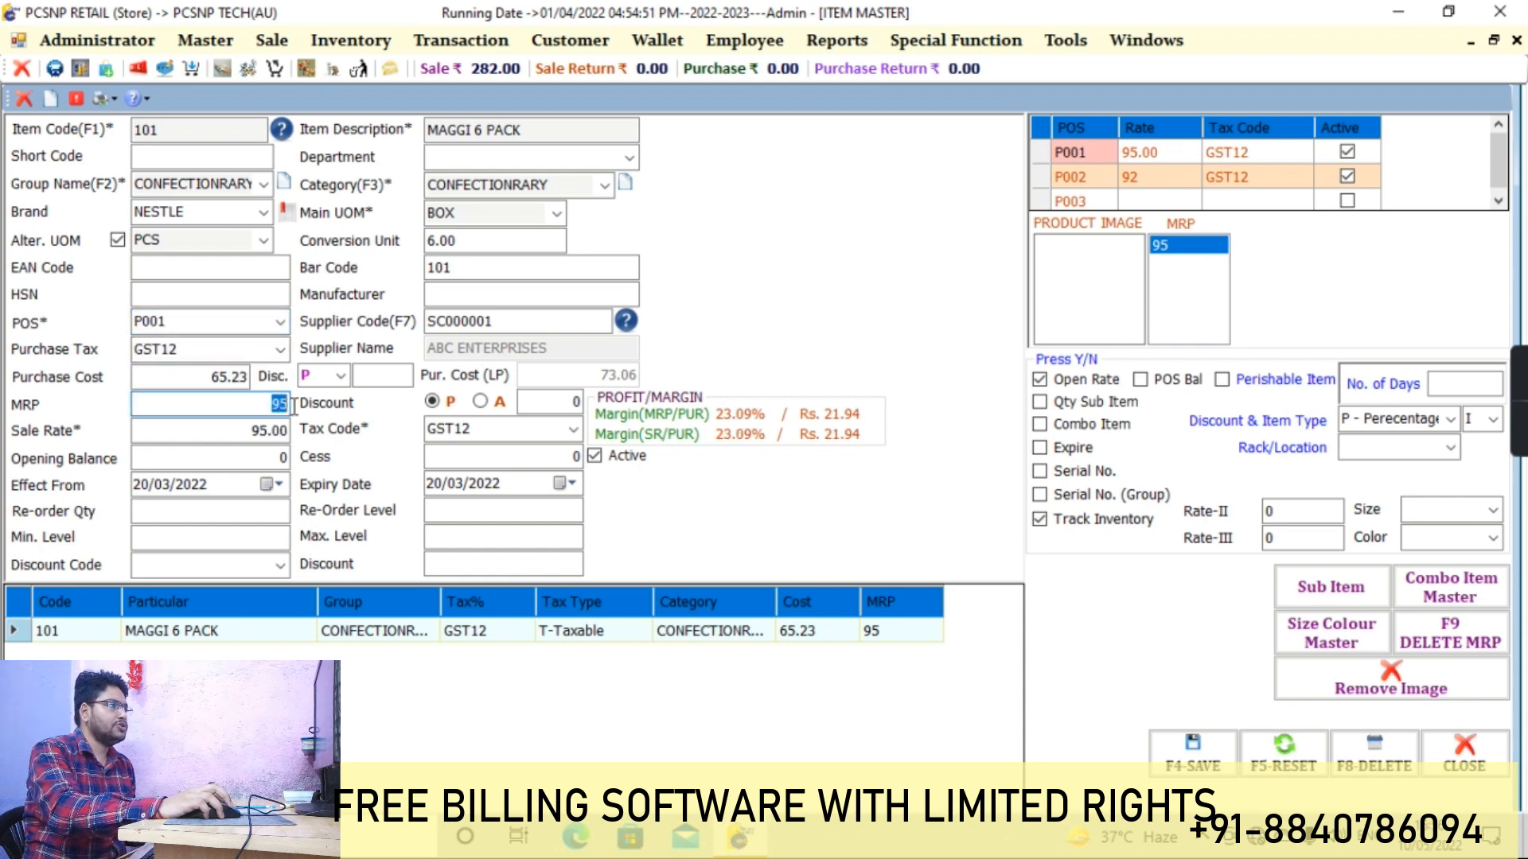
{"action": "left_click", "coordinate": [280, 322]}
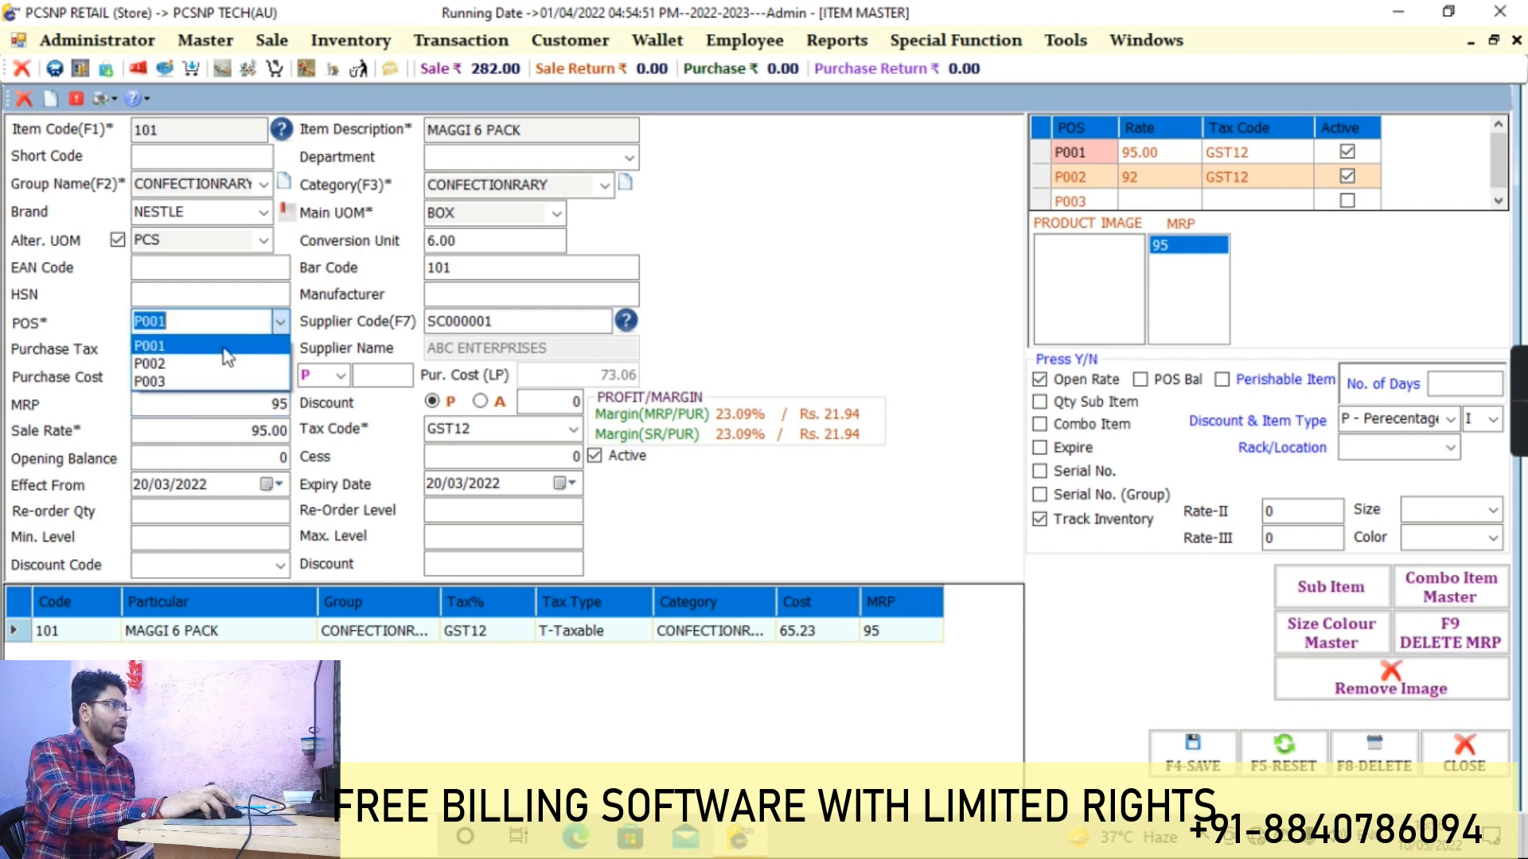
{"action": "left_click", "coordinate": [229, 348]}
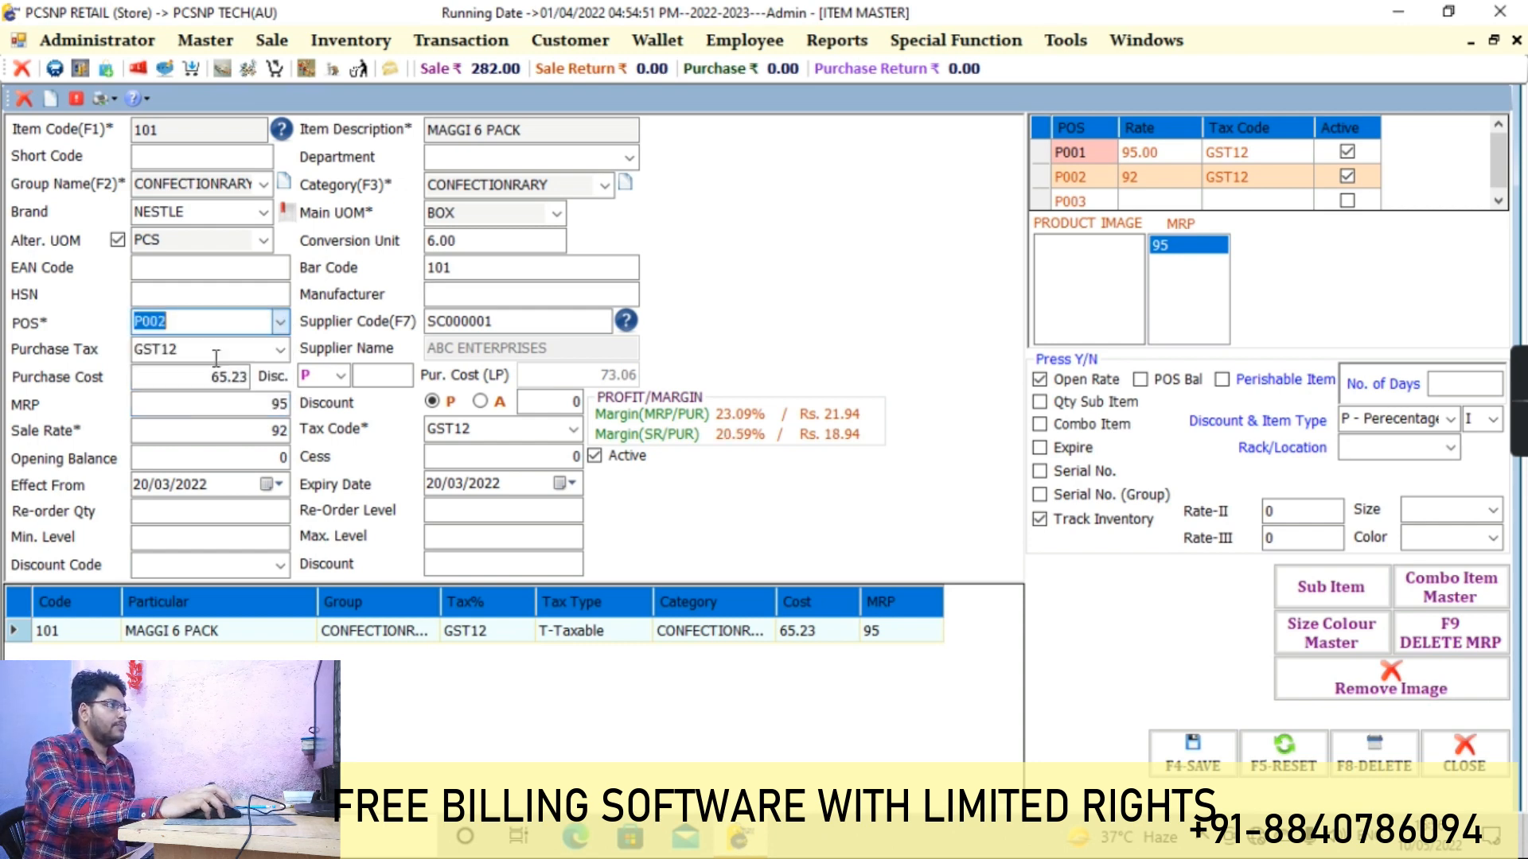
{"action": "left_click", "coordinate": [285, 404]}
{"action": "left_click", "coordinate": [288, 430]}
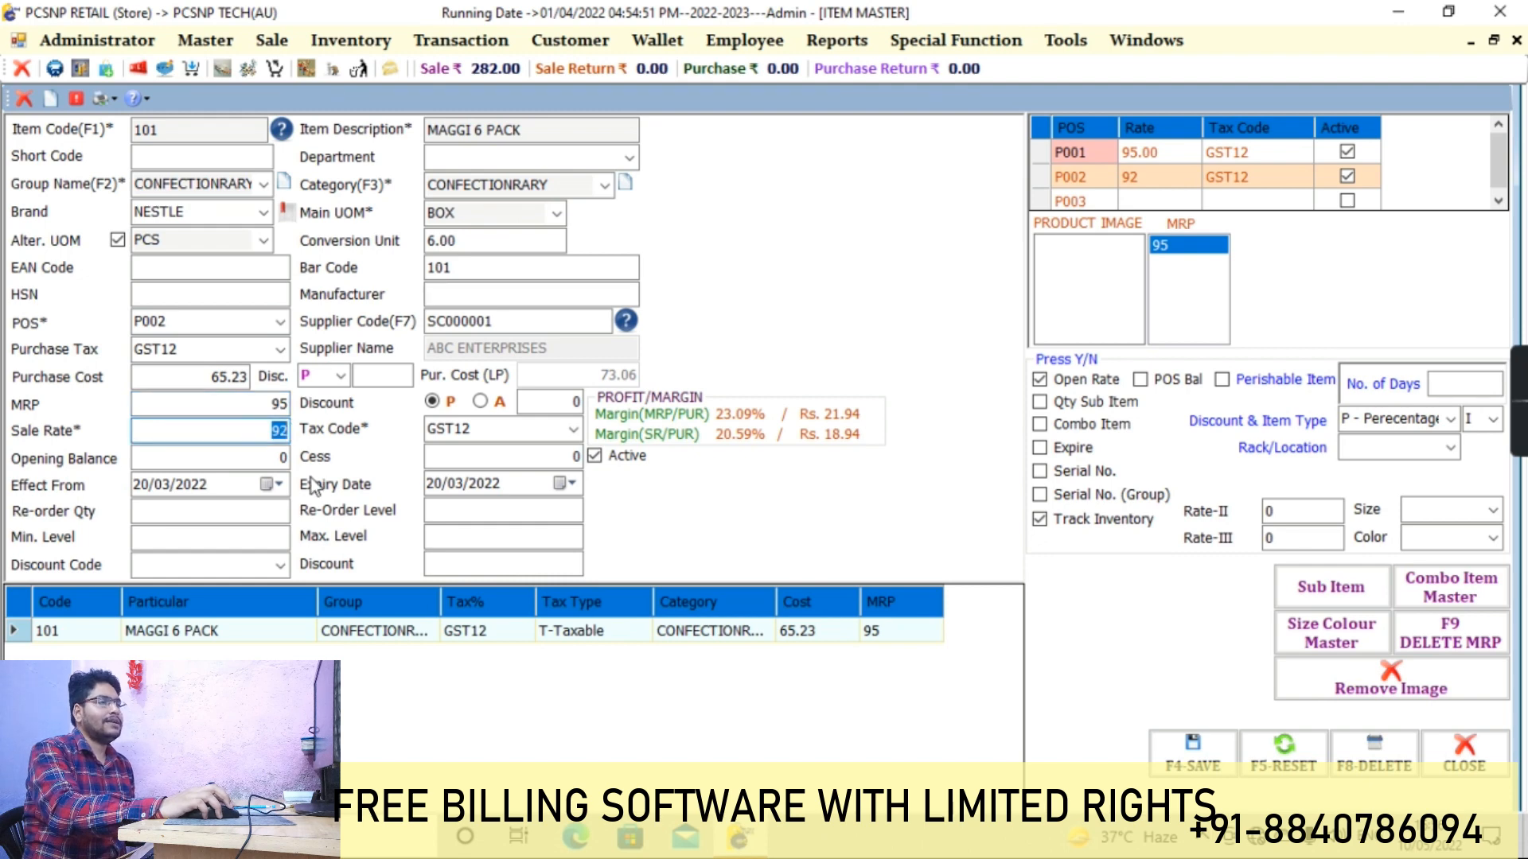
Set the sale rate of MAGGI 6 PACK for POS P003 to 90 and save the item.
{"action": "left_click", "coordinate": [280, 322]}
{"action": "left_click", "coordinate": [175, 377]}
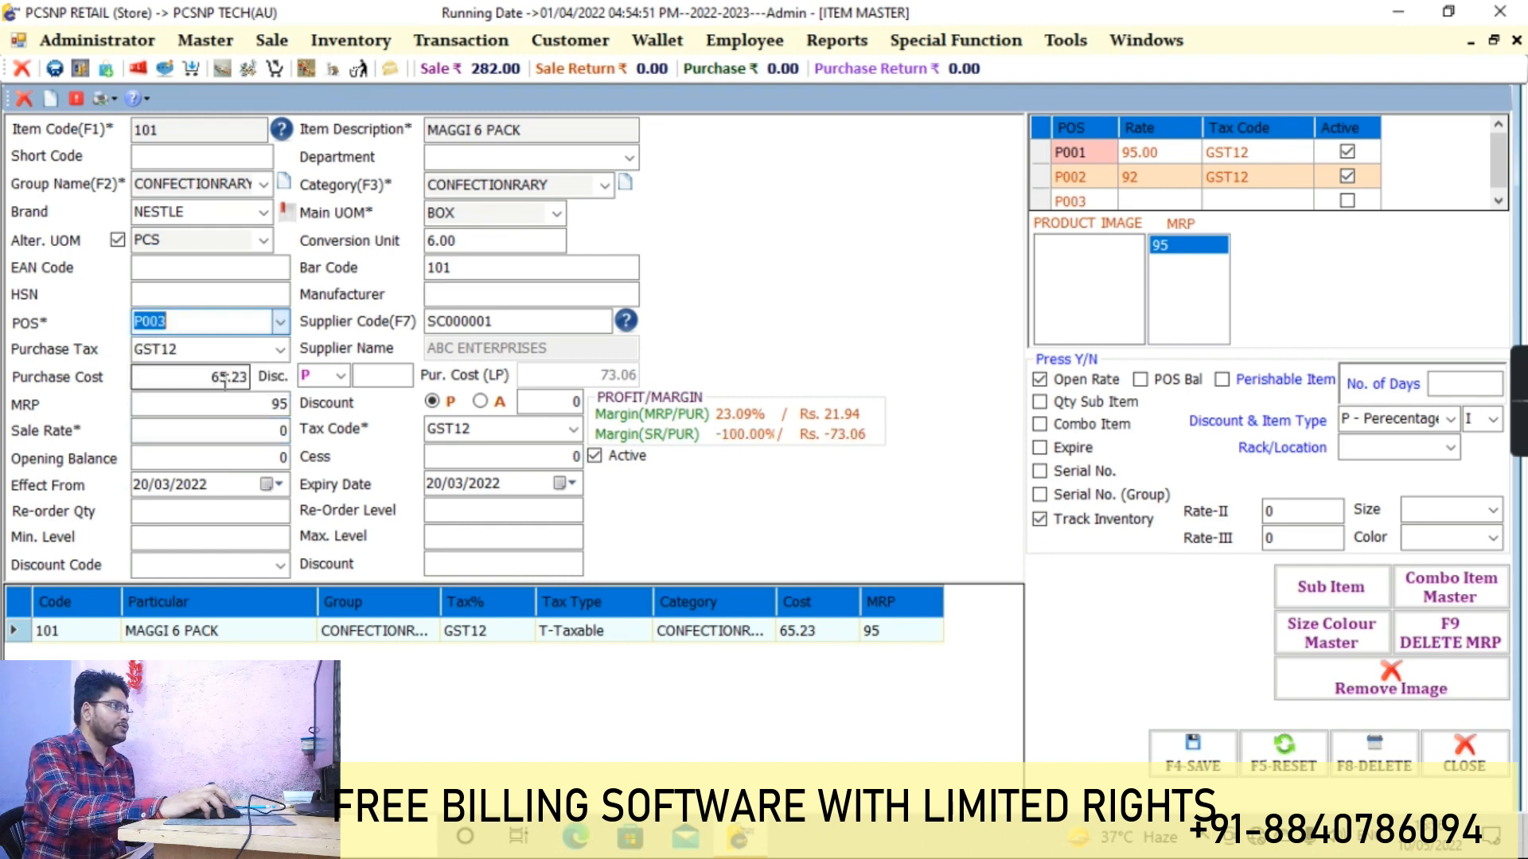
{"action": "left_click", "coordinate": [263, 429]}
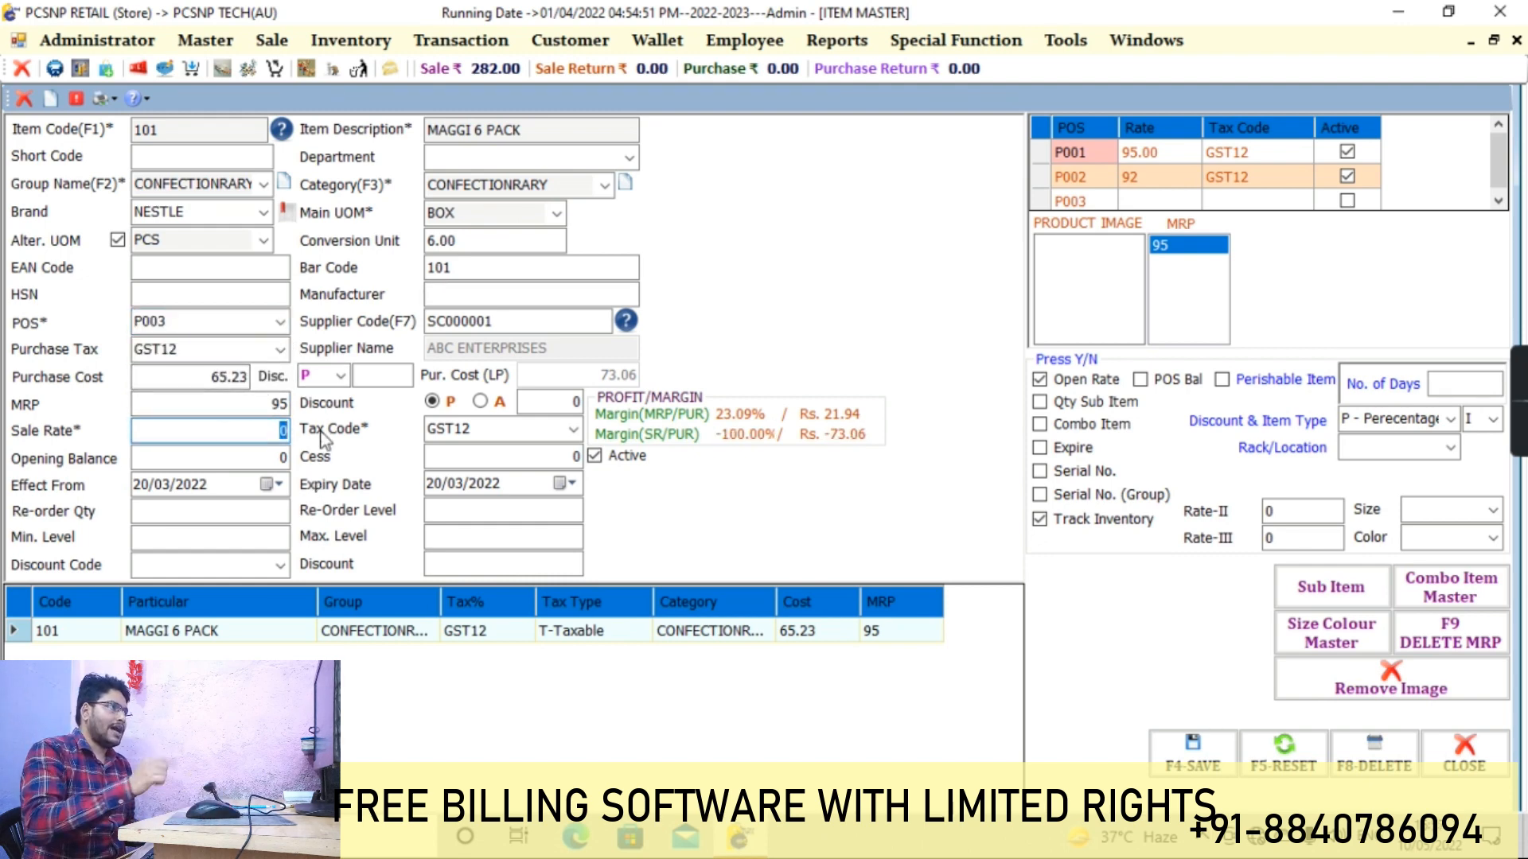
{"action": "type", "text": "90"}
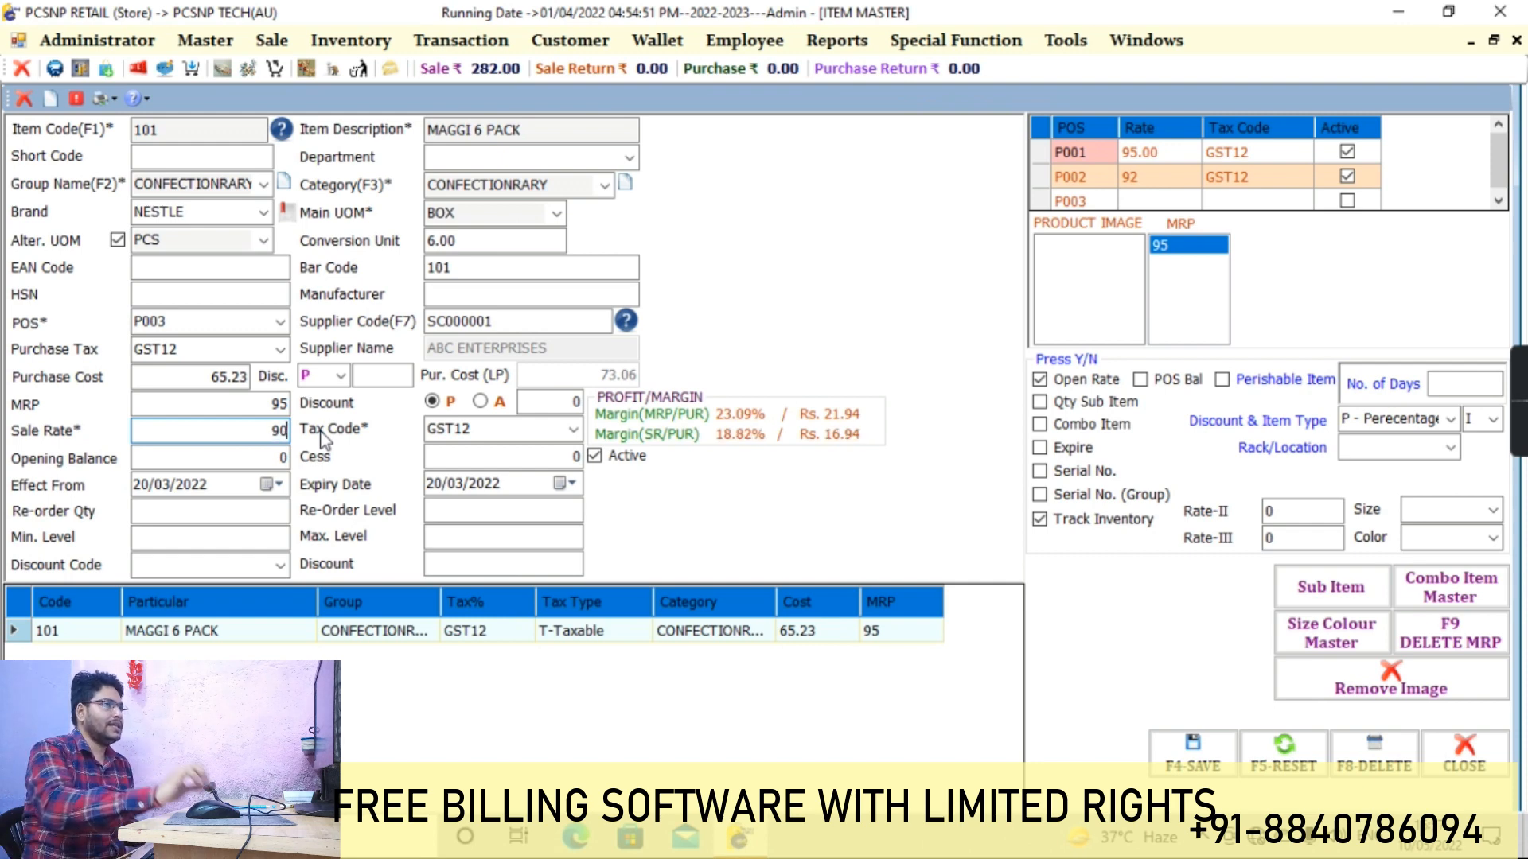
{"action": "left_click", "coordinate": [1186, 764]}
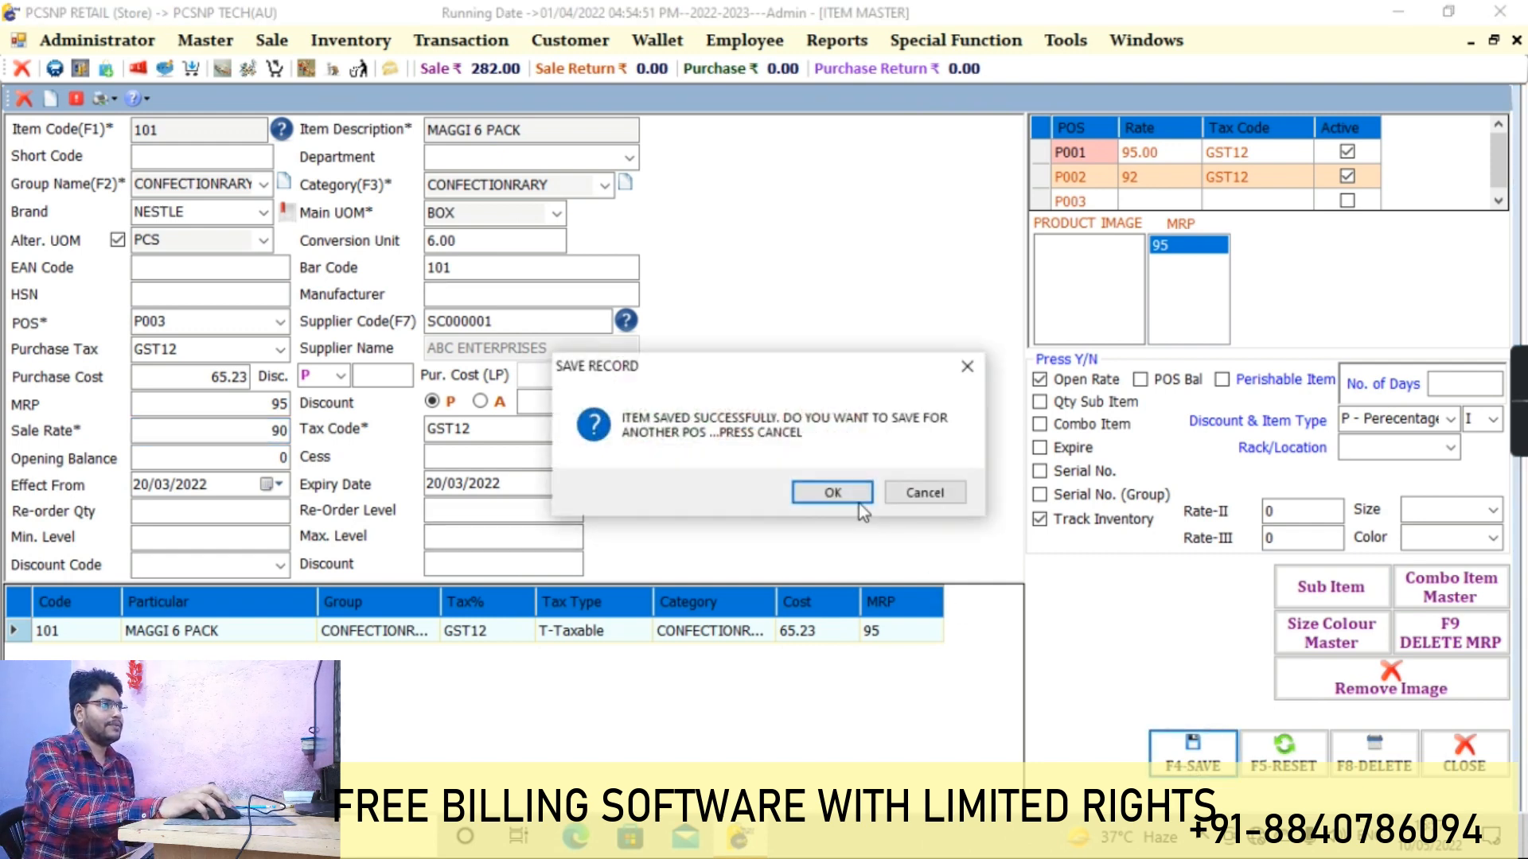
{"action": "left_click", "coordinate": [857, 503]}
{"action": "type", "text": "103"}
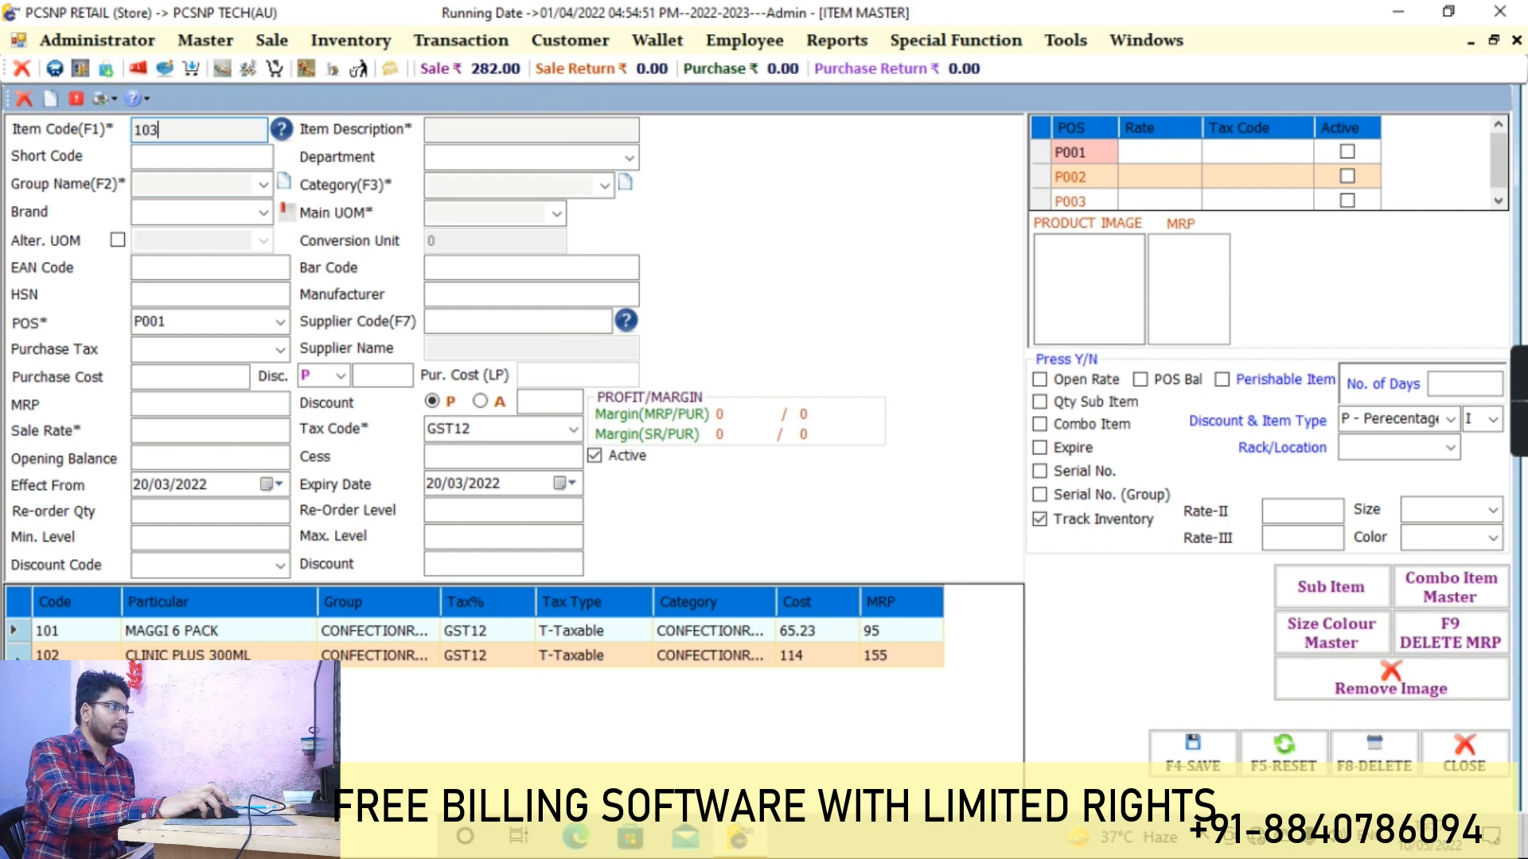
Load the item CLINIC PLUS 300ML and review its sale rates for POS P001 and P002.
{"action": "double_click", "coordinate": [149, 655]}
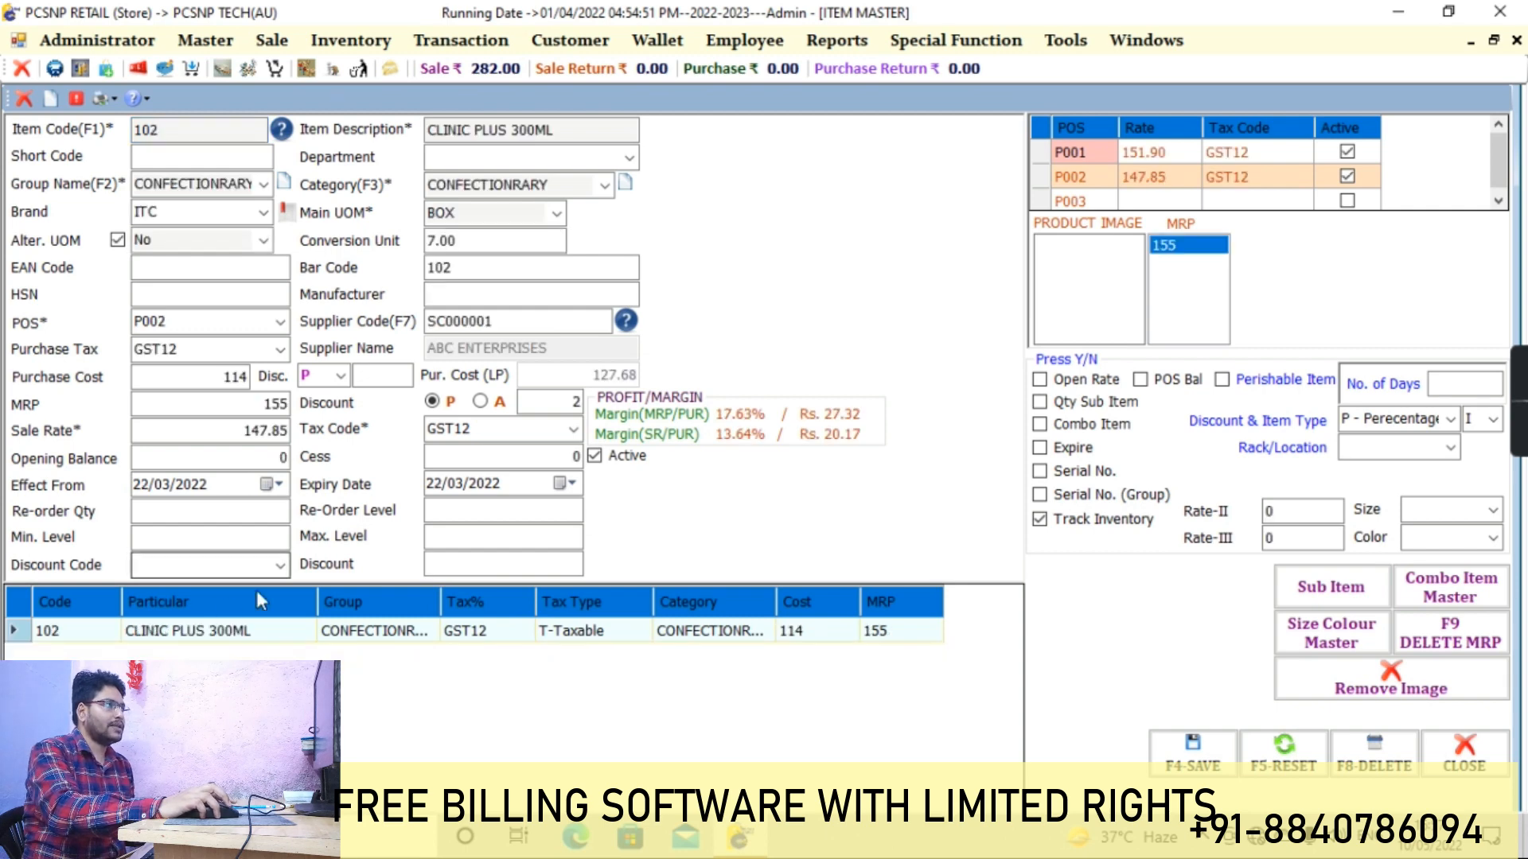
{"action": "left_click", "coordinate": [279, 323]}
{"action": "left_click", "coordinate": [242, 343]}
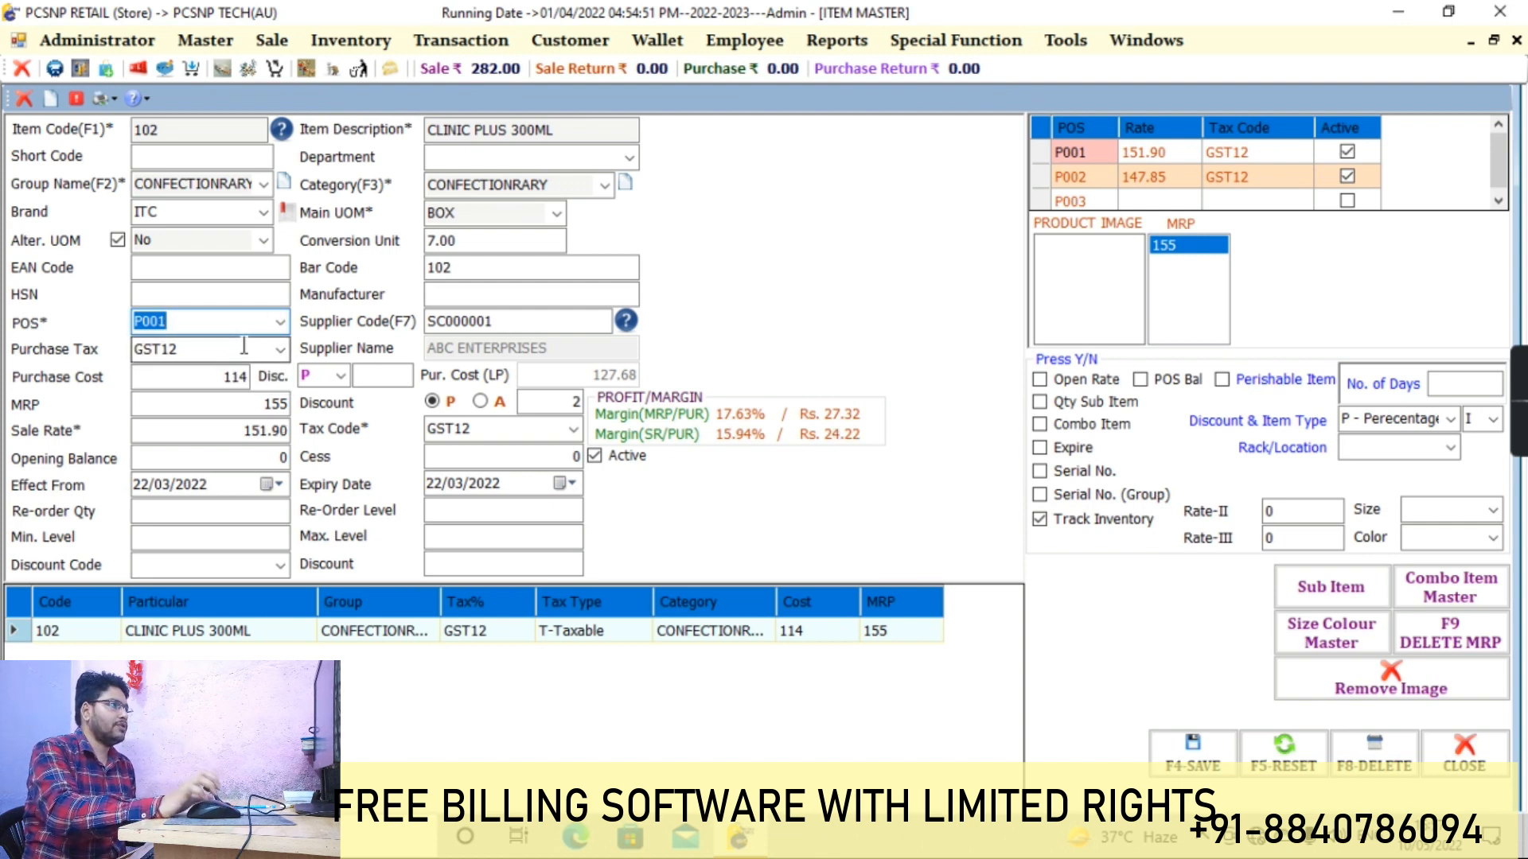
{"action": "left_click", "coordinate": [280, 323]}
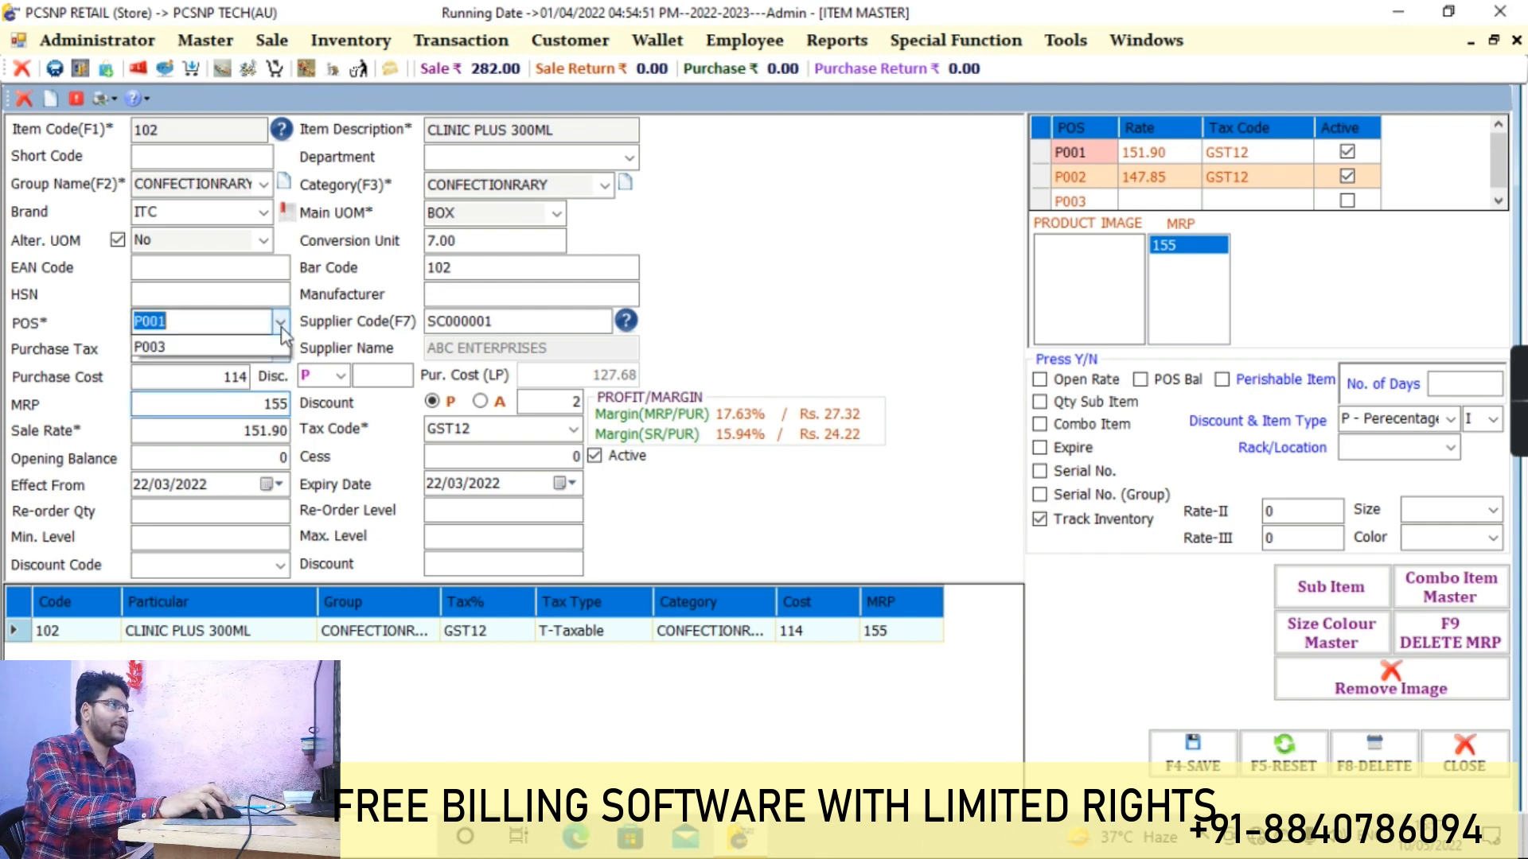
{"action": "left_click", "coordinate": [243, 359]}
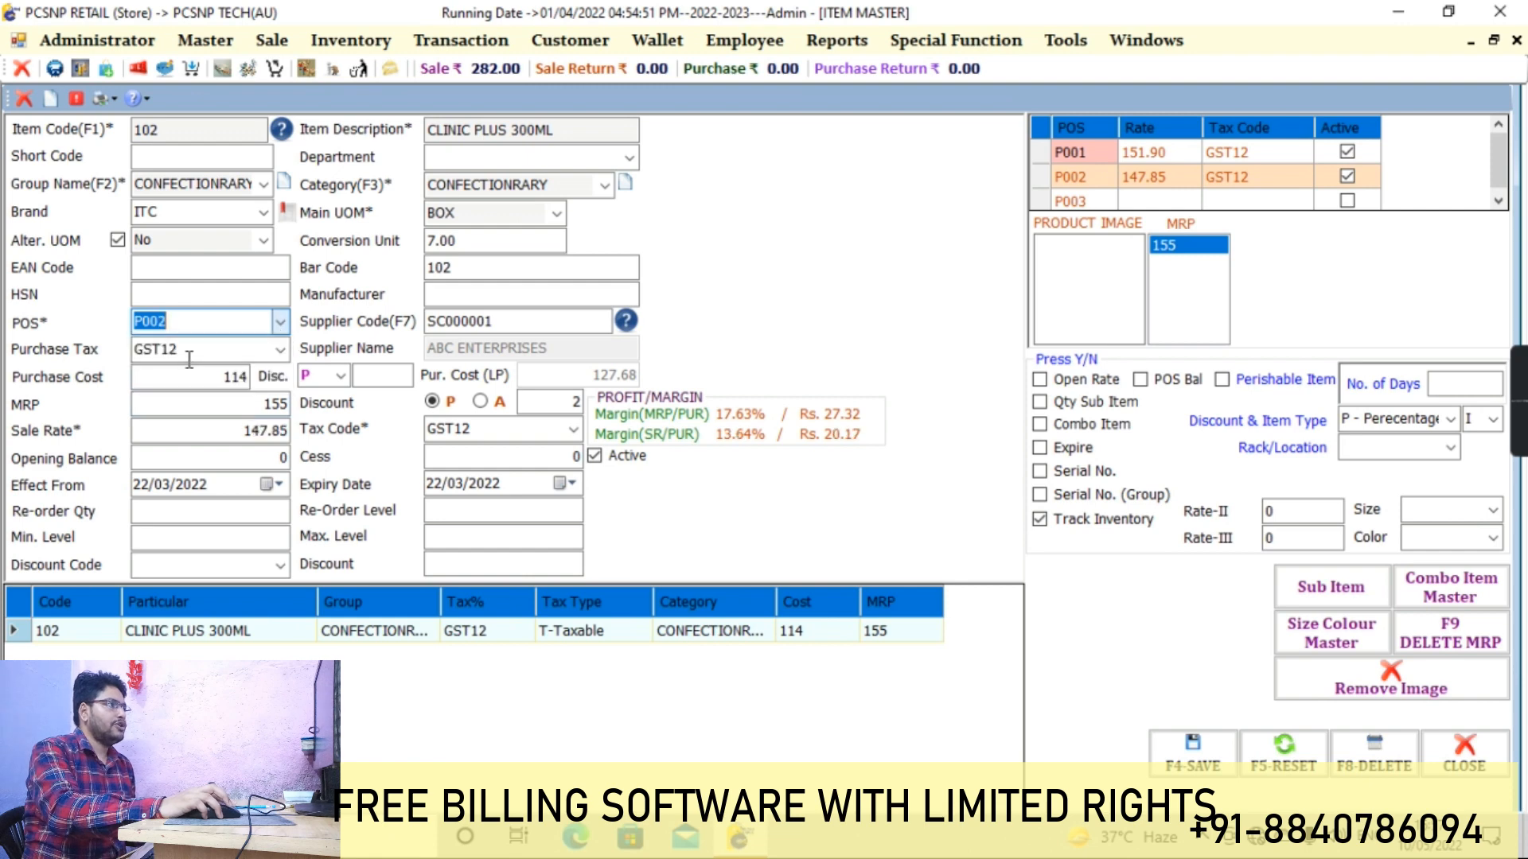
{"action": "left_click", "coordinate": [265, 430]}
Set the sale rate of CLINIC PLUS 300ML for POS P003 to 145, save the item and close the Item Master.
{"action": "left_click", "coordinate": [280, 322]}
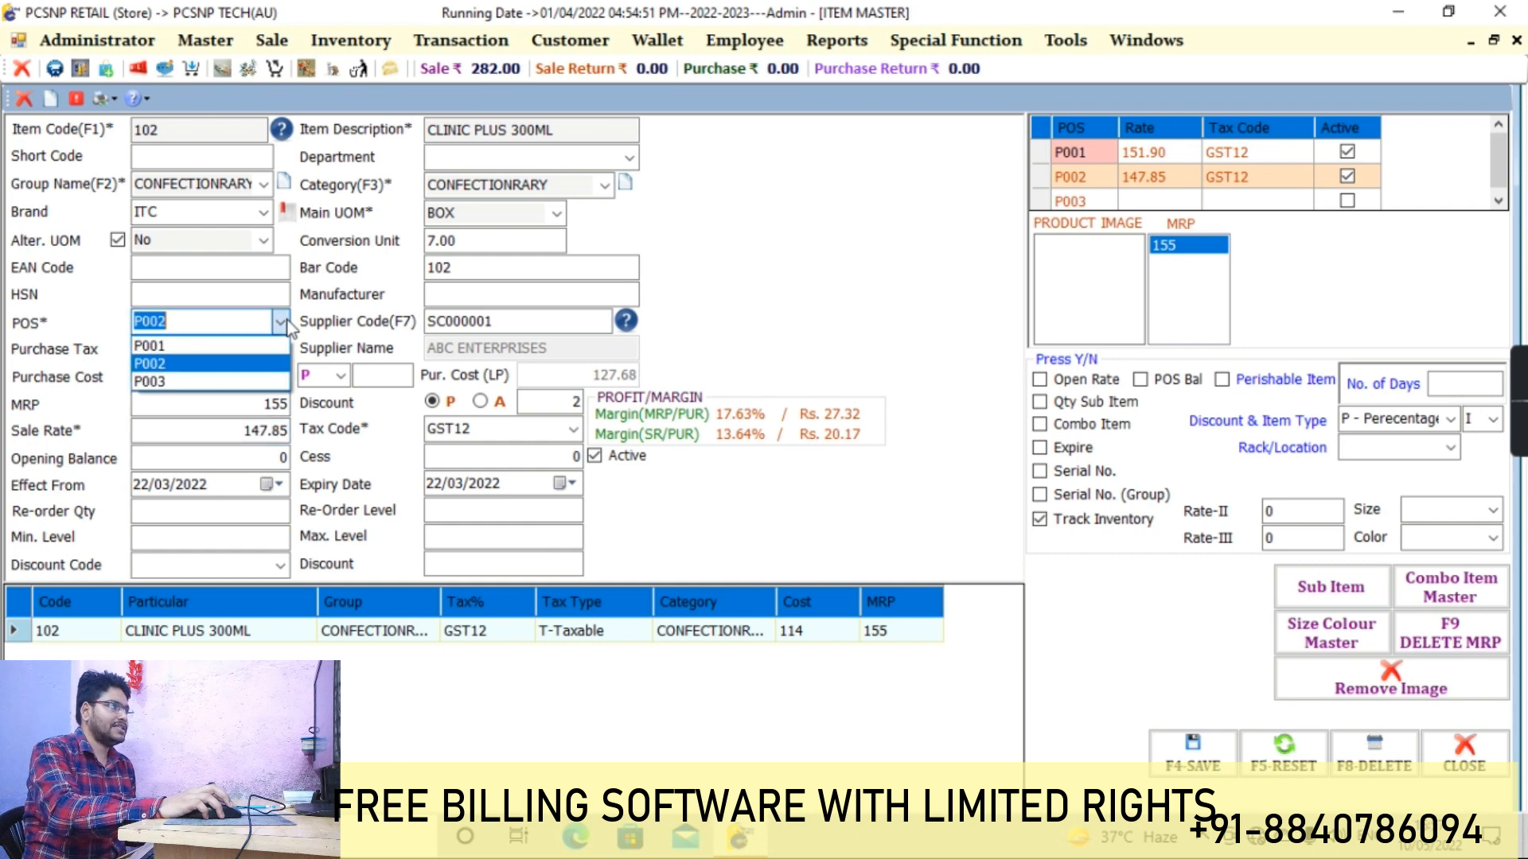
{"action": "left_click", "coordinate": [205, 382]}
{"action": "left_click_drag", "start_coordinate": [267, 431], "coordinate": [303, 431]}
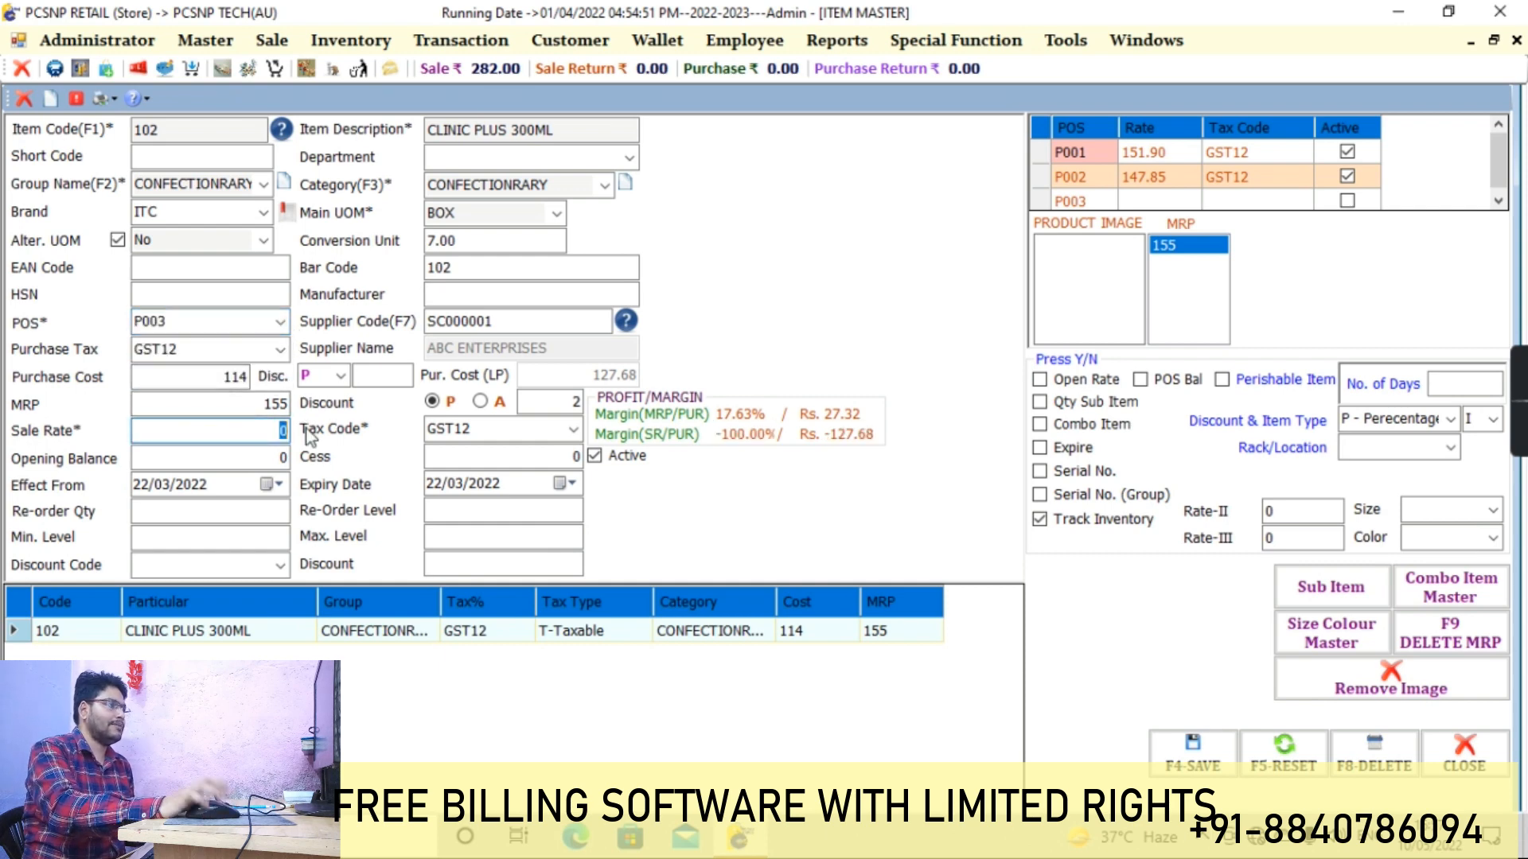
{"action": "type", "text": "145"}
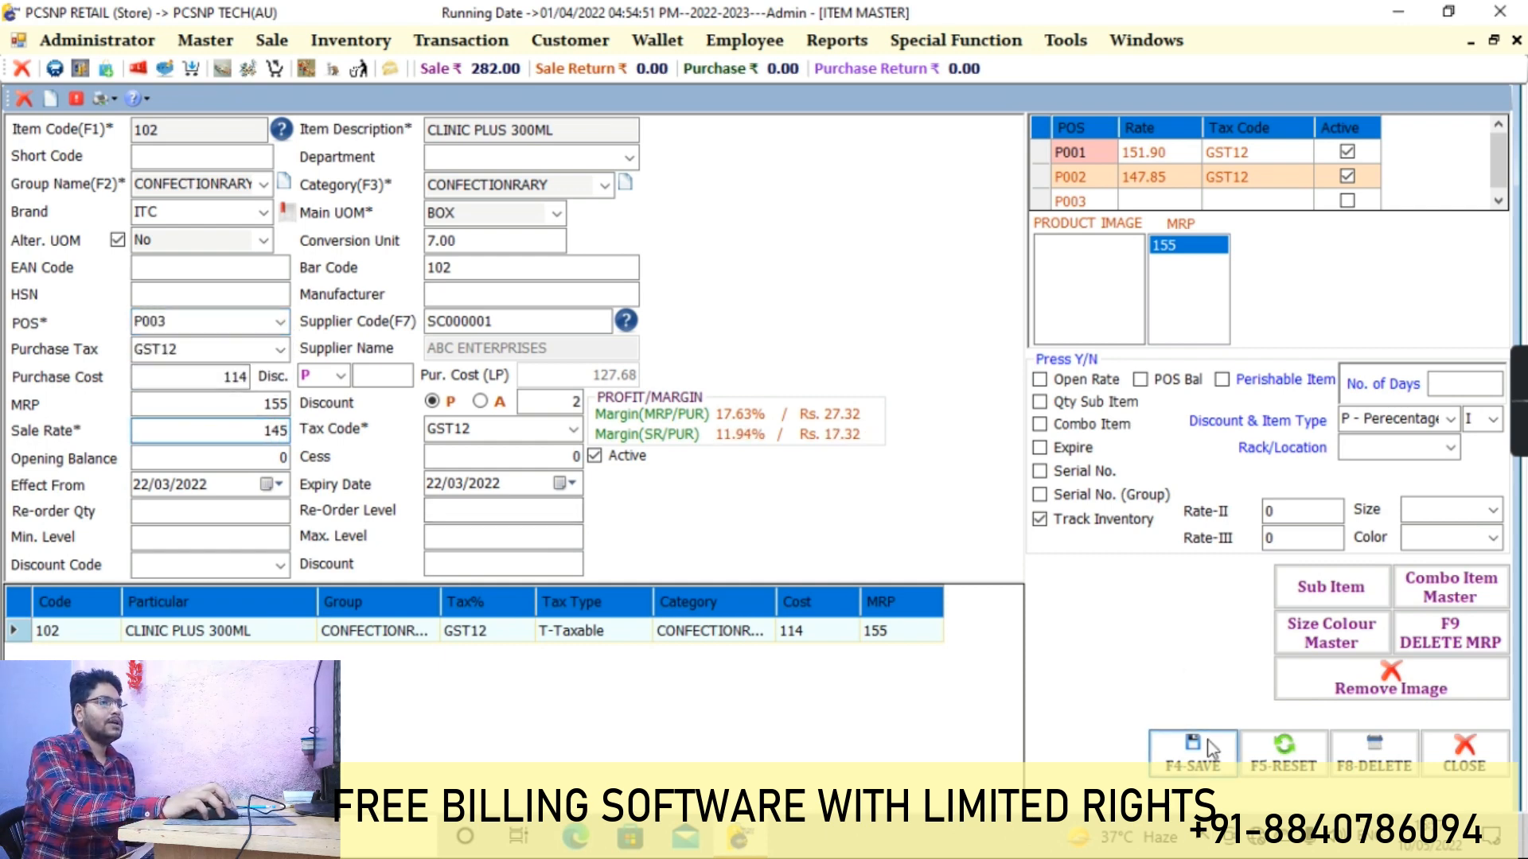
{"action": "left_click", "coordinate": [1211, 748]}
{"action": "left_click", "coordinate": [831, 492]}
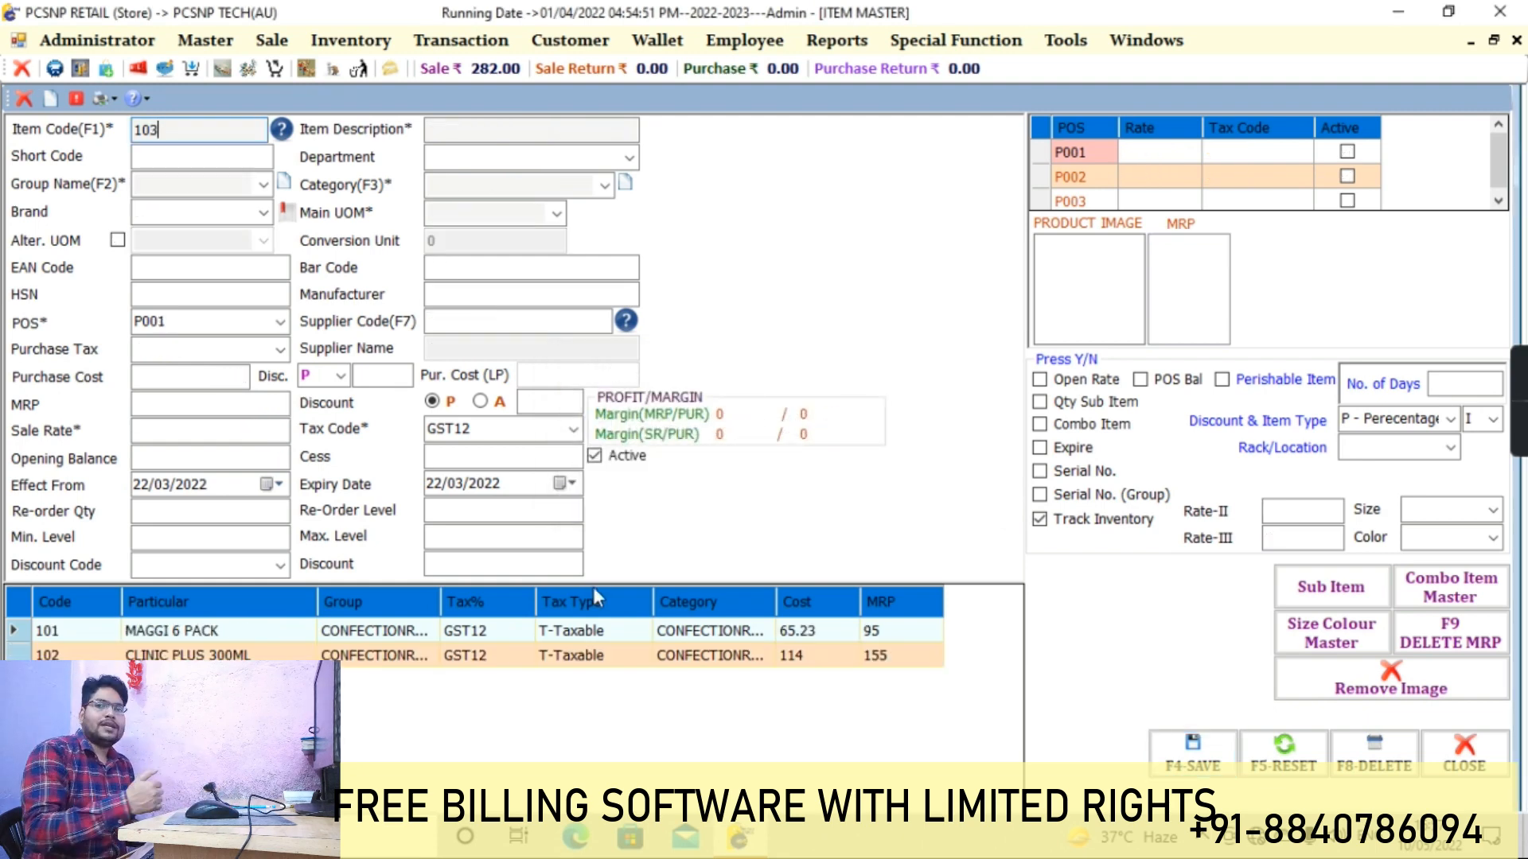
{"action": "key", "text": "Escape"}
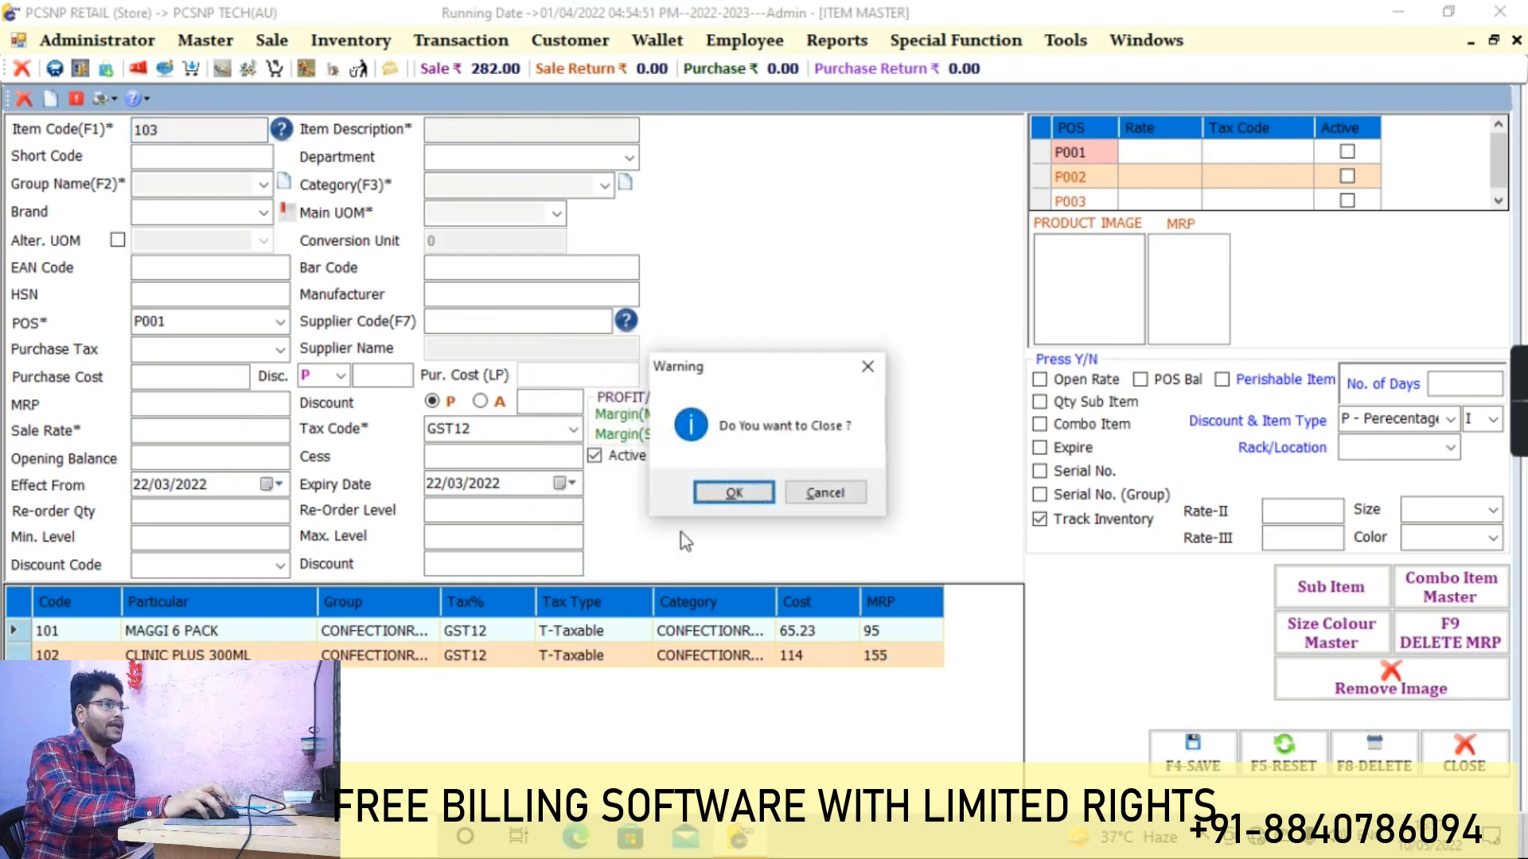
{"action": "left_click", "coordinate": [733, 492]}
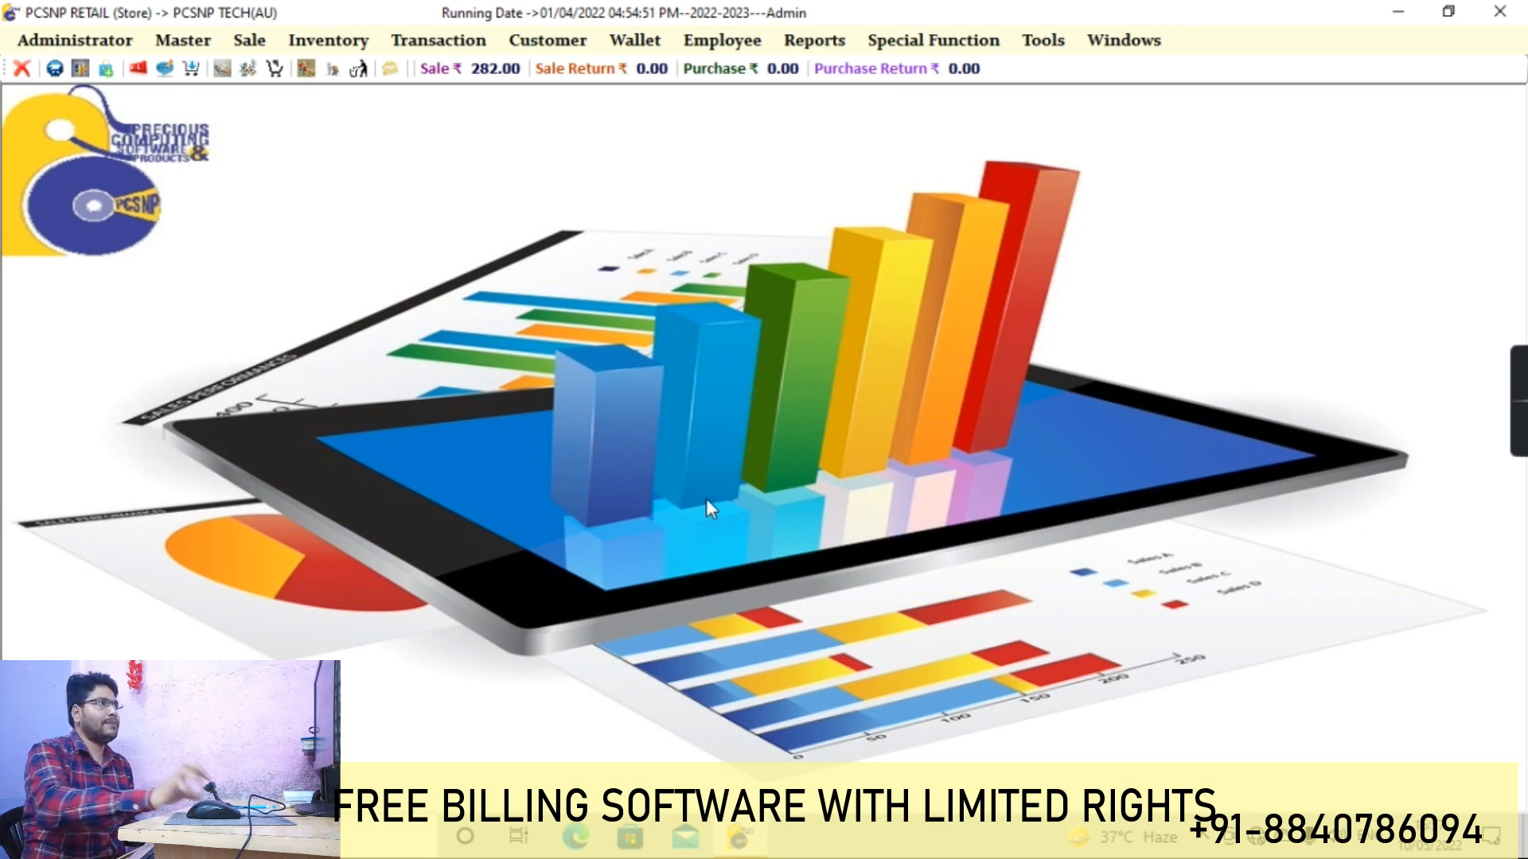
Open the Series Master and review the existing bill series of POS P002.
{"action": "left_click", "coordinate": [183, 40]}
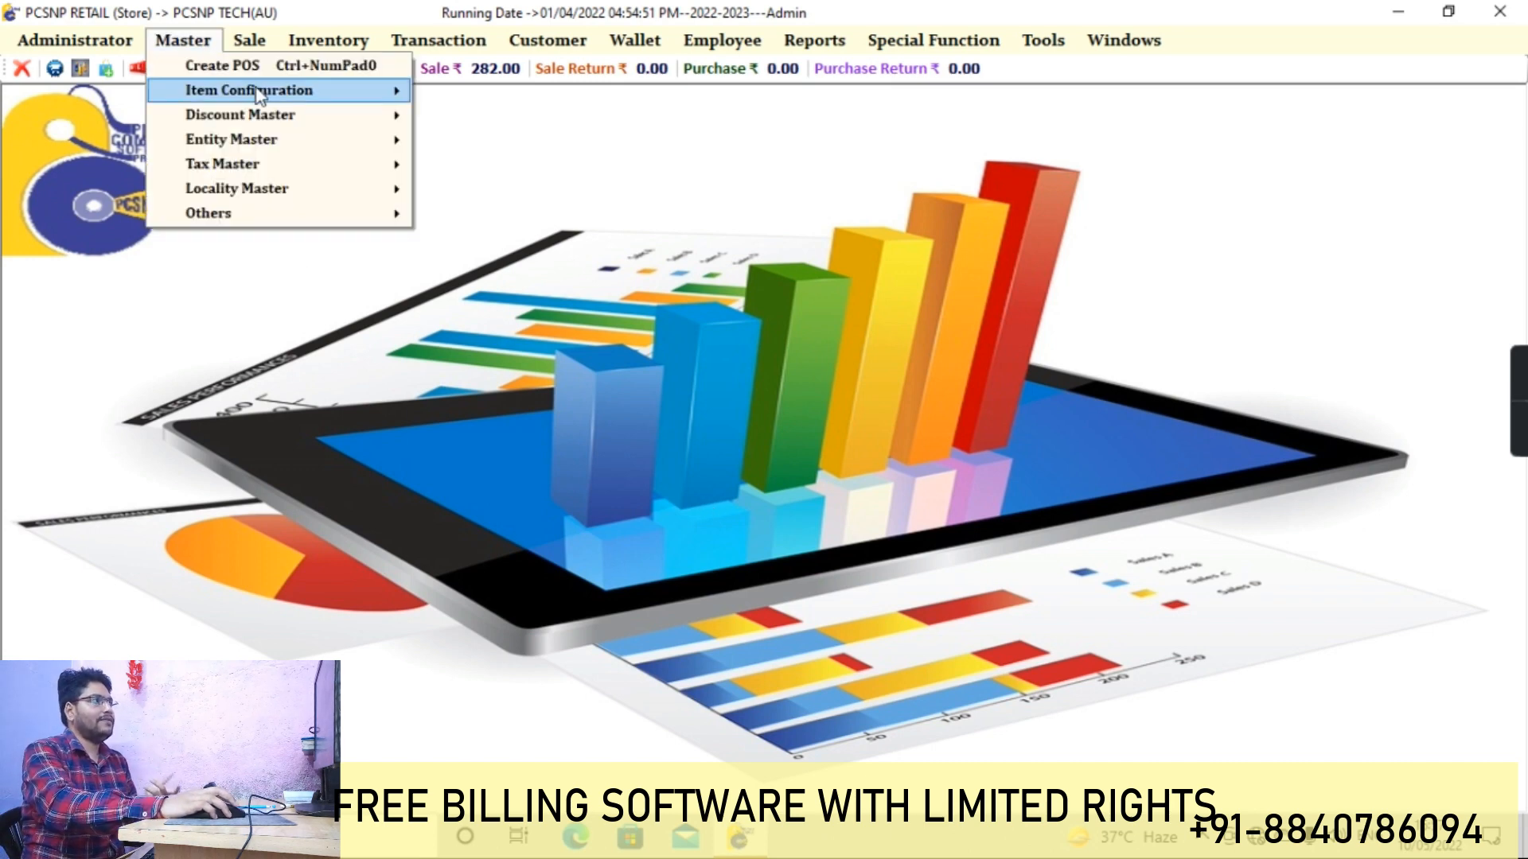
{"action": "mouse_move", "coordinate": [261, 92]}
{"action": "left_click", "coordinate": [498, 92]}
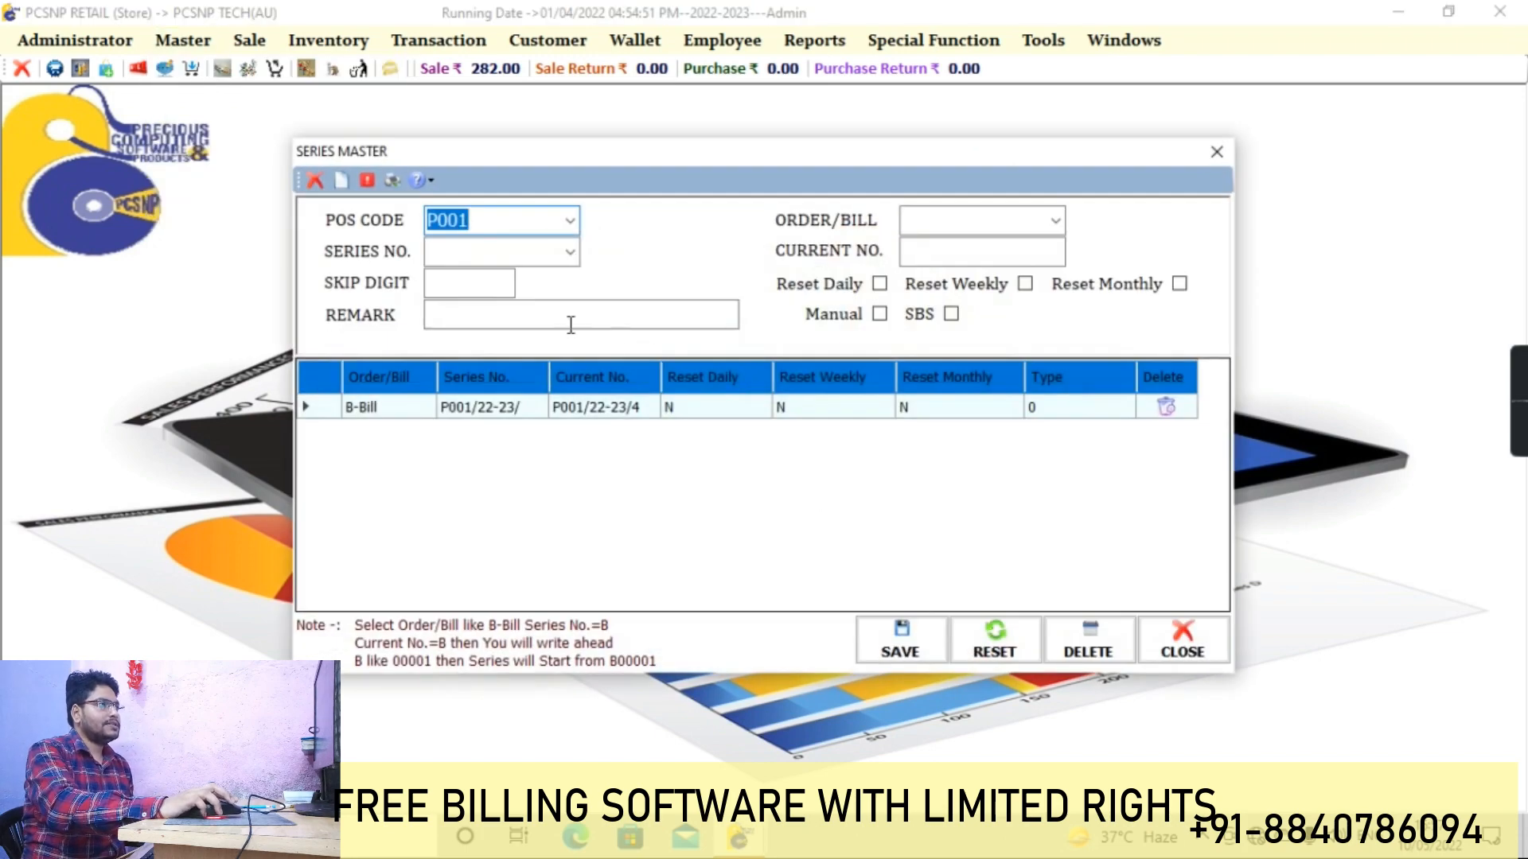
{"action": "left_click", "coordinate": [557, 221]}
{"action": "left_click", "coordinate": [512, 267]}
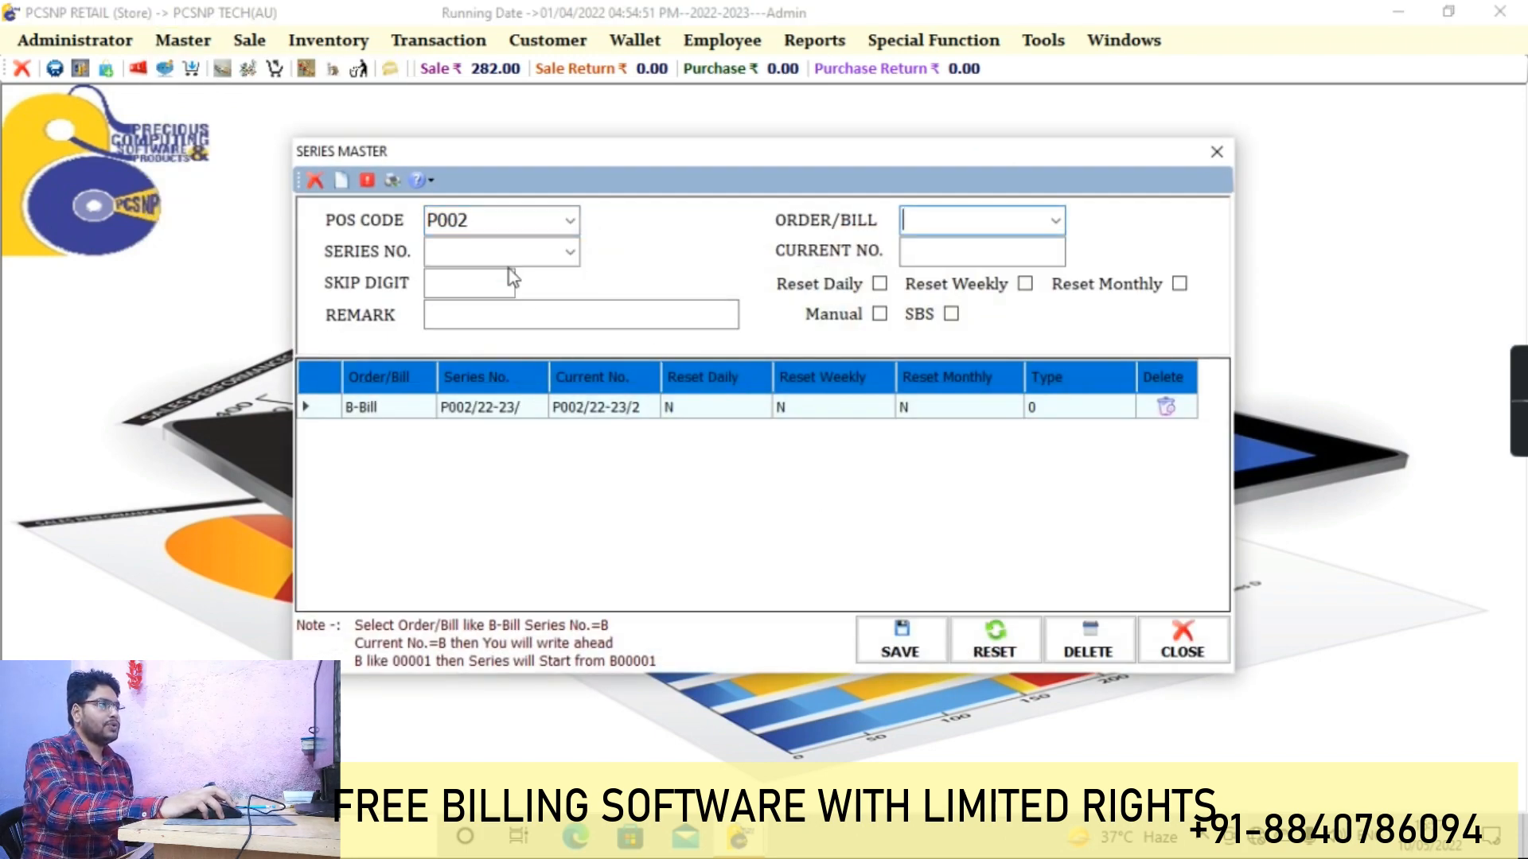
Start a new number series for POS P003 with the order/bill type B-Bill.
{"action": "left_click", "coordinate": [570, 221]}
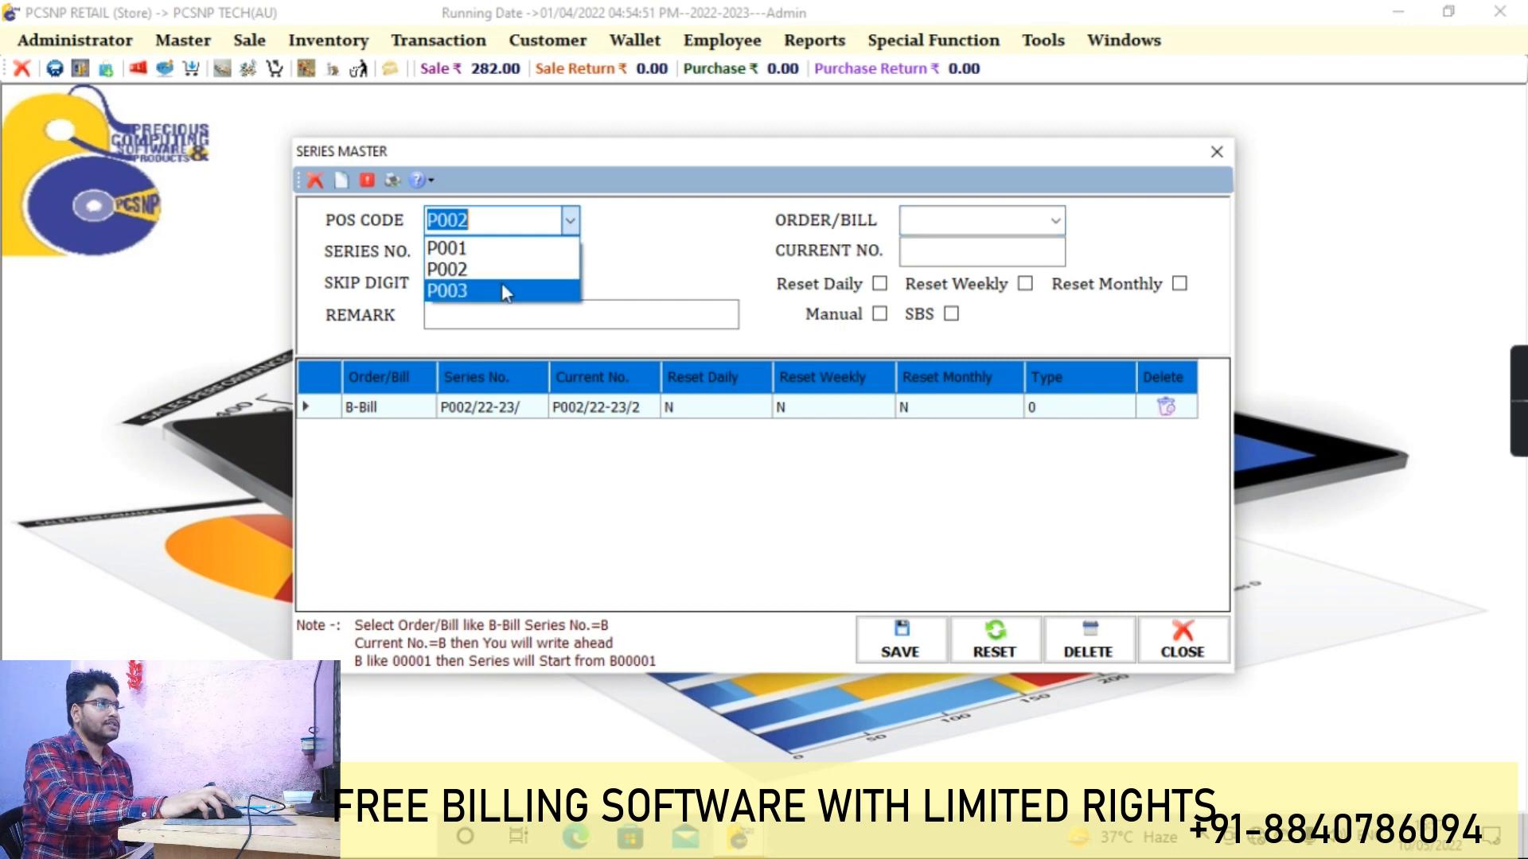
{"action": "left_click", "coordinate": [501, 287]}
{"action": "left_click", "coordinate": [487, 251]}
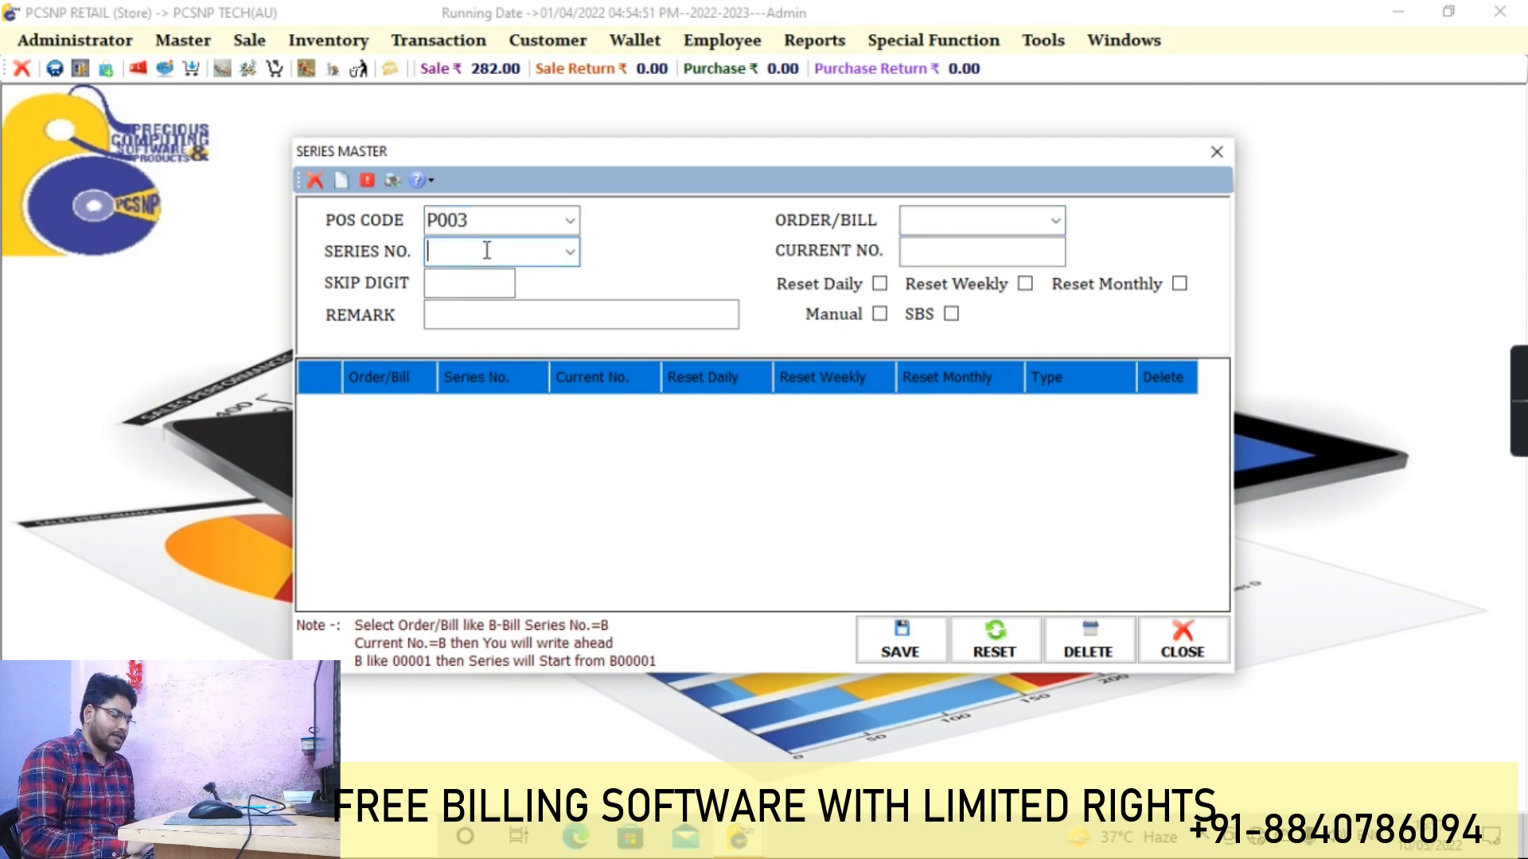
{"action": "type", "text": "P"}
{"action": "left_click", "coordinate": [1056, 220]}
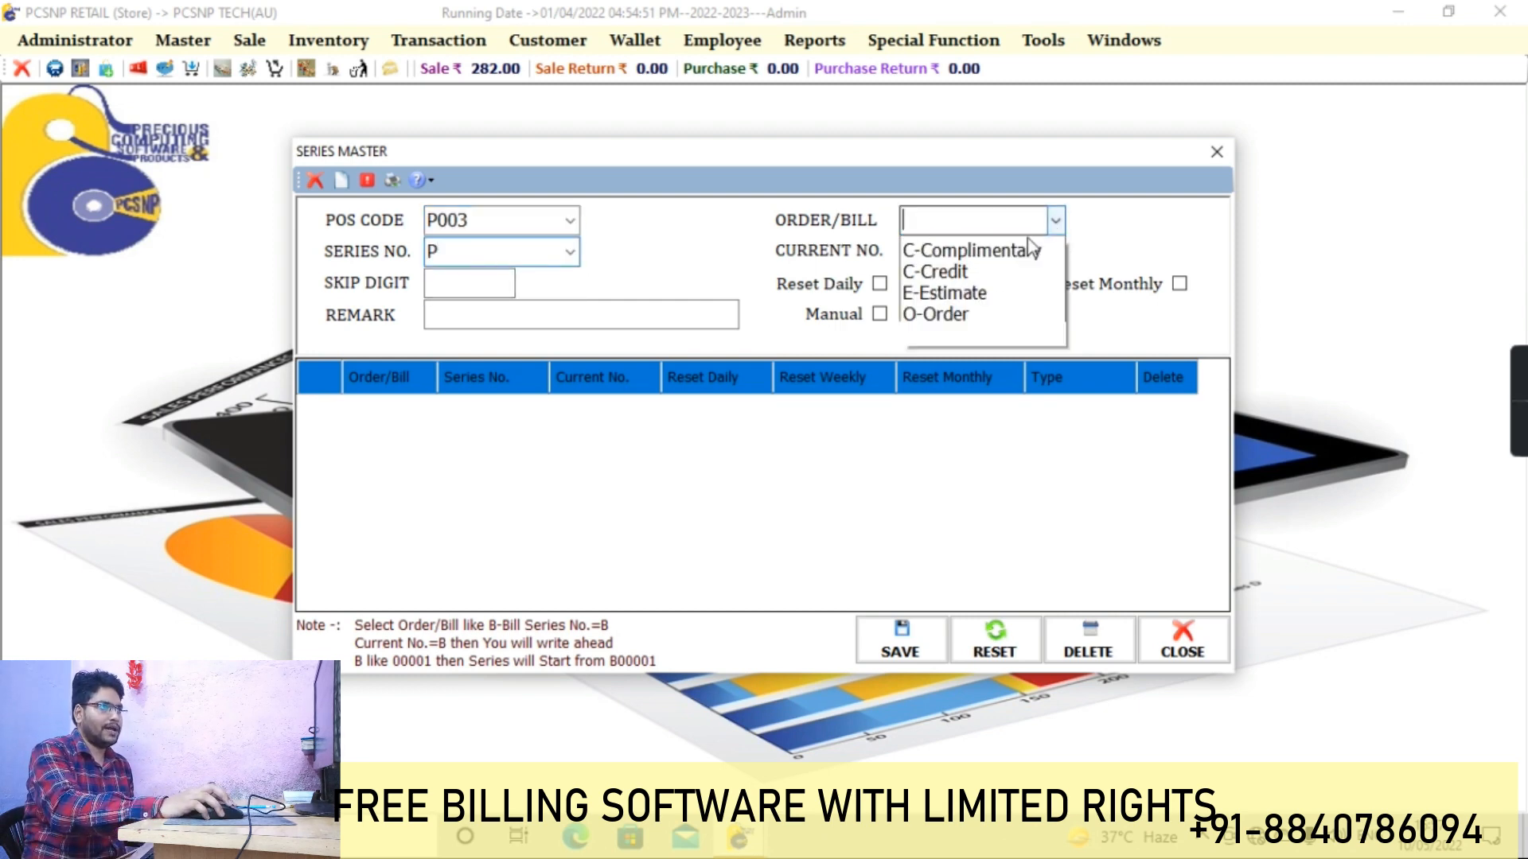
{"action": "left_click", "coordinate": [947, 238]}
Enter series number P003/22-23/ with current number 1 for POS P003, then save the series and close the Series Master.
{"action": "left_click", "coordinate": [465, 253]}
{"action": "type", "text": "P00"}
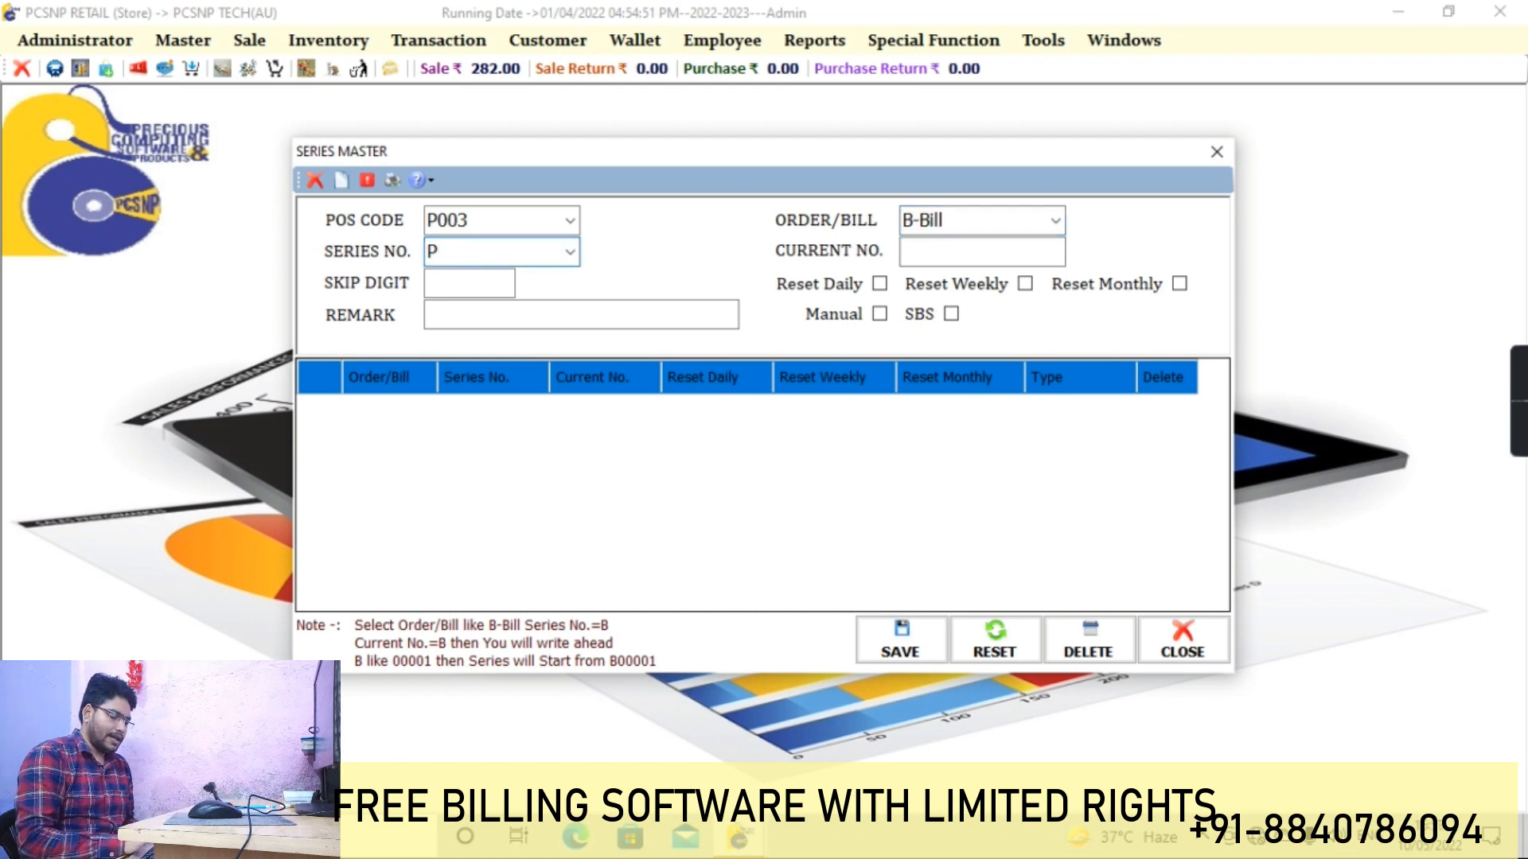
{"action": "type", "text": "3/"}
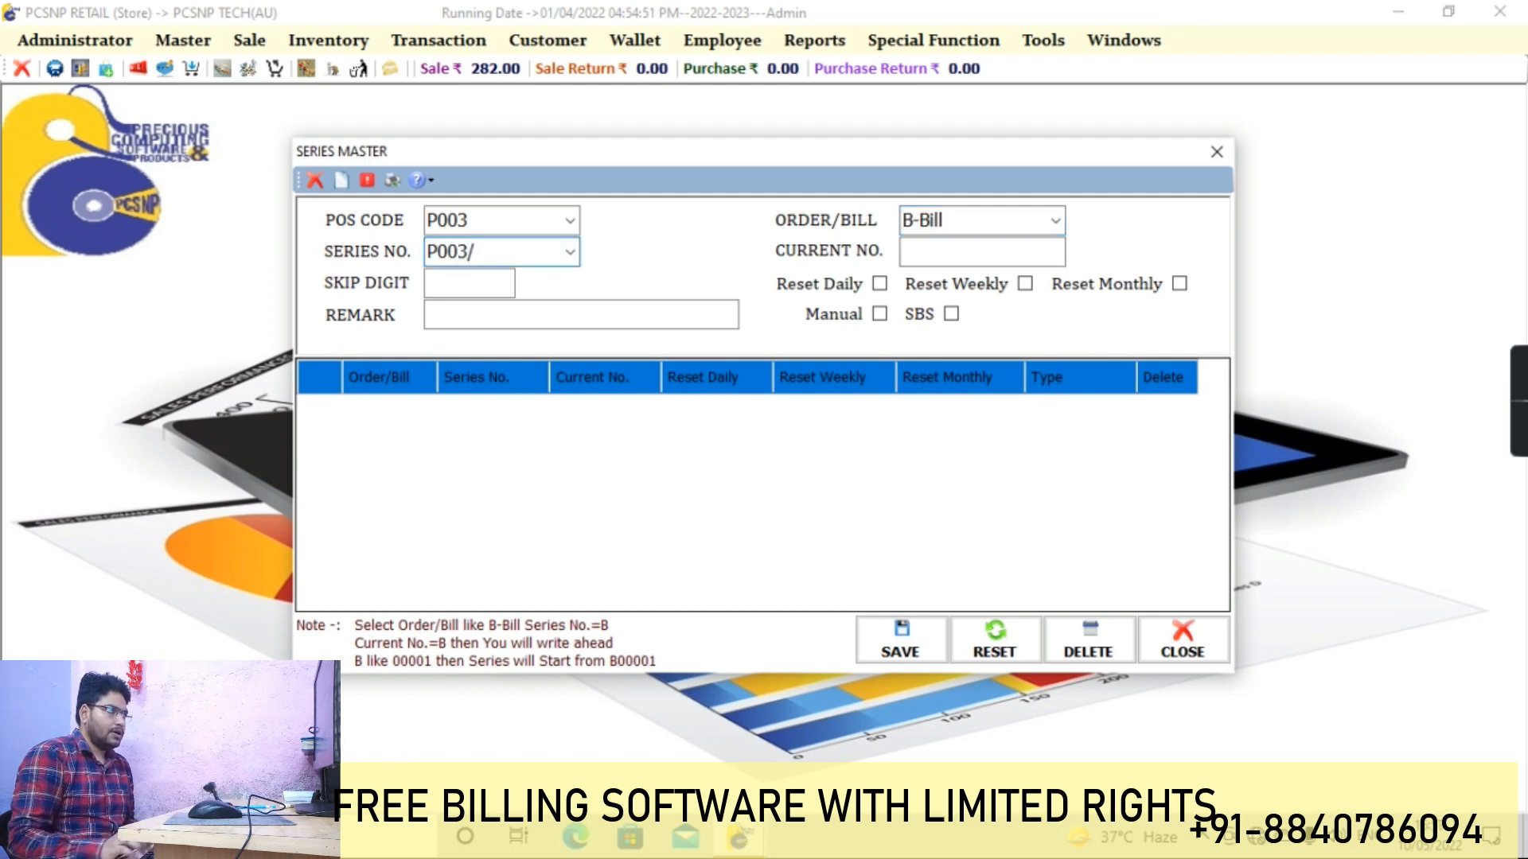
{"action": "type", "text": "22-23/"}
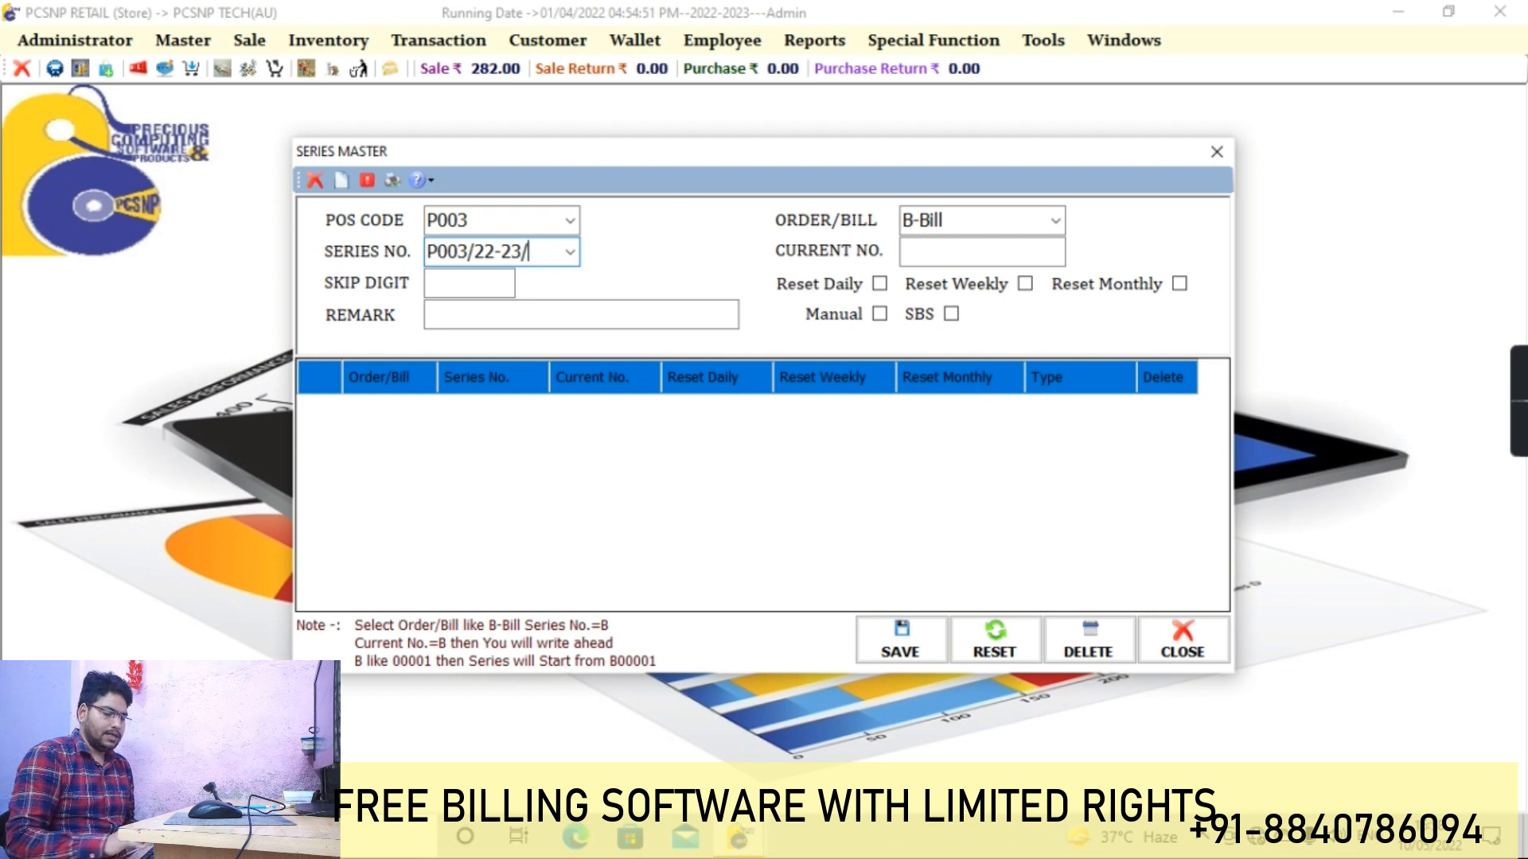
{"action": "key", "text": "Return"}
{"action": "type", "text": "1"}
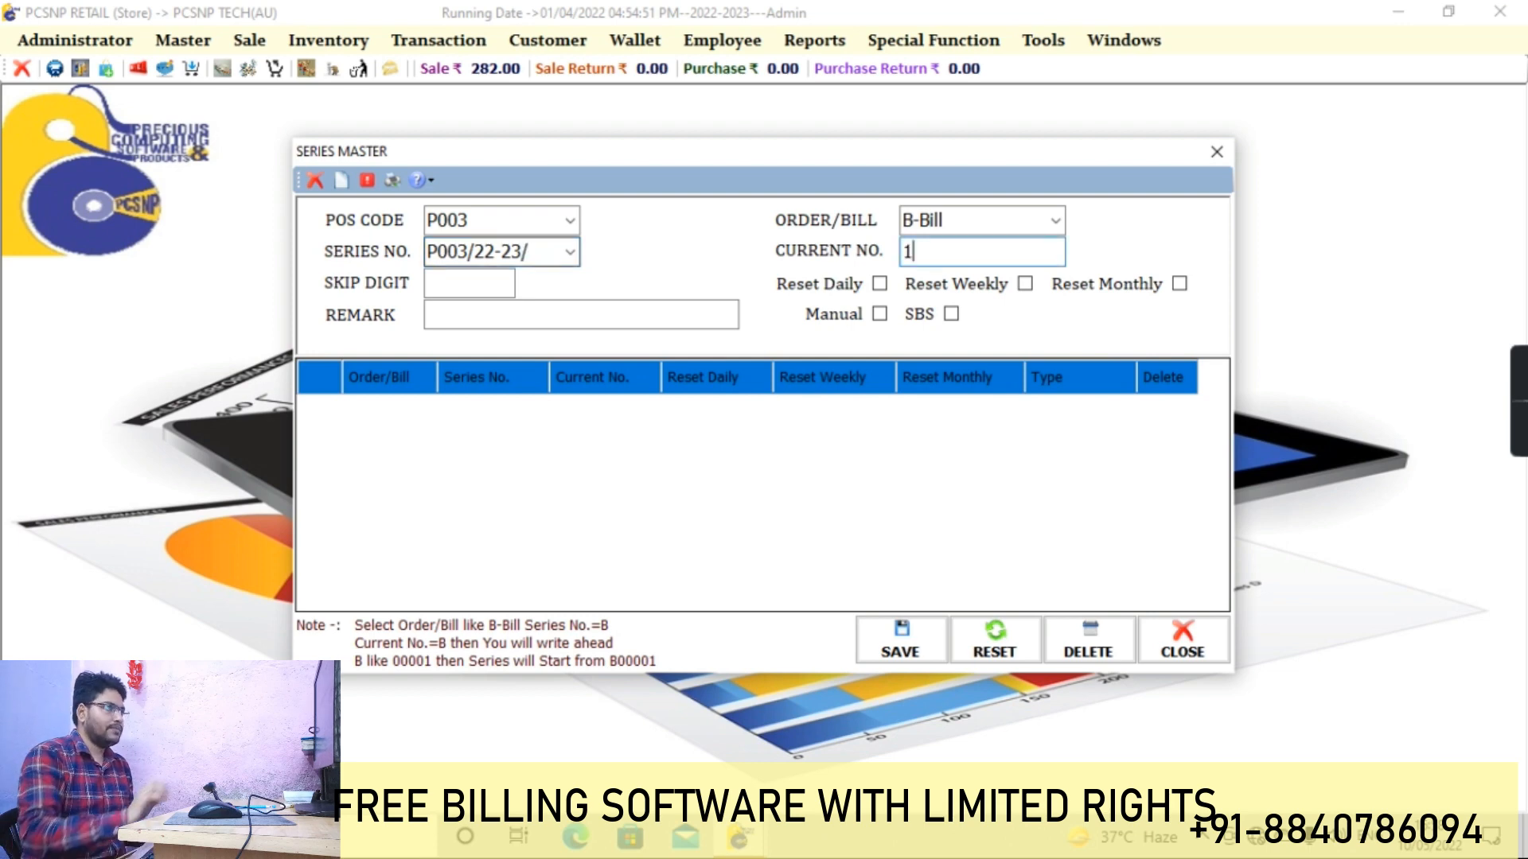
{"action": "left_click", "coordinate": [899, 641]}
{"action": "left_click", "coordinate": [819, 481]}
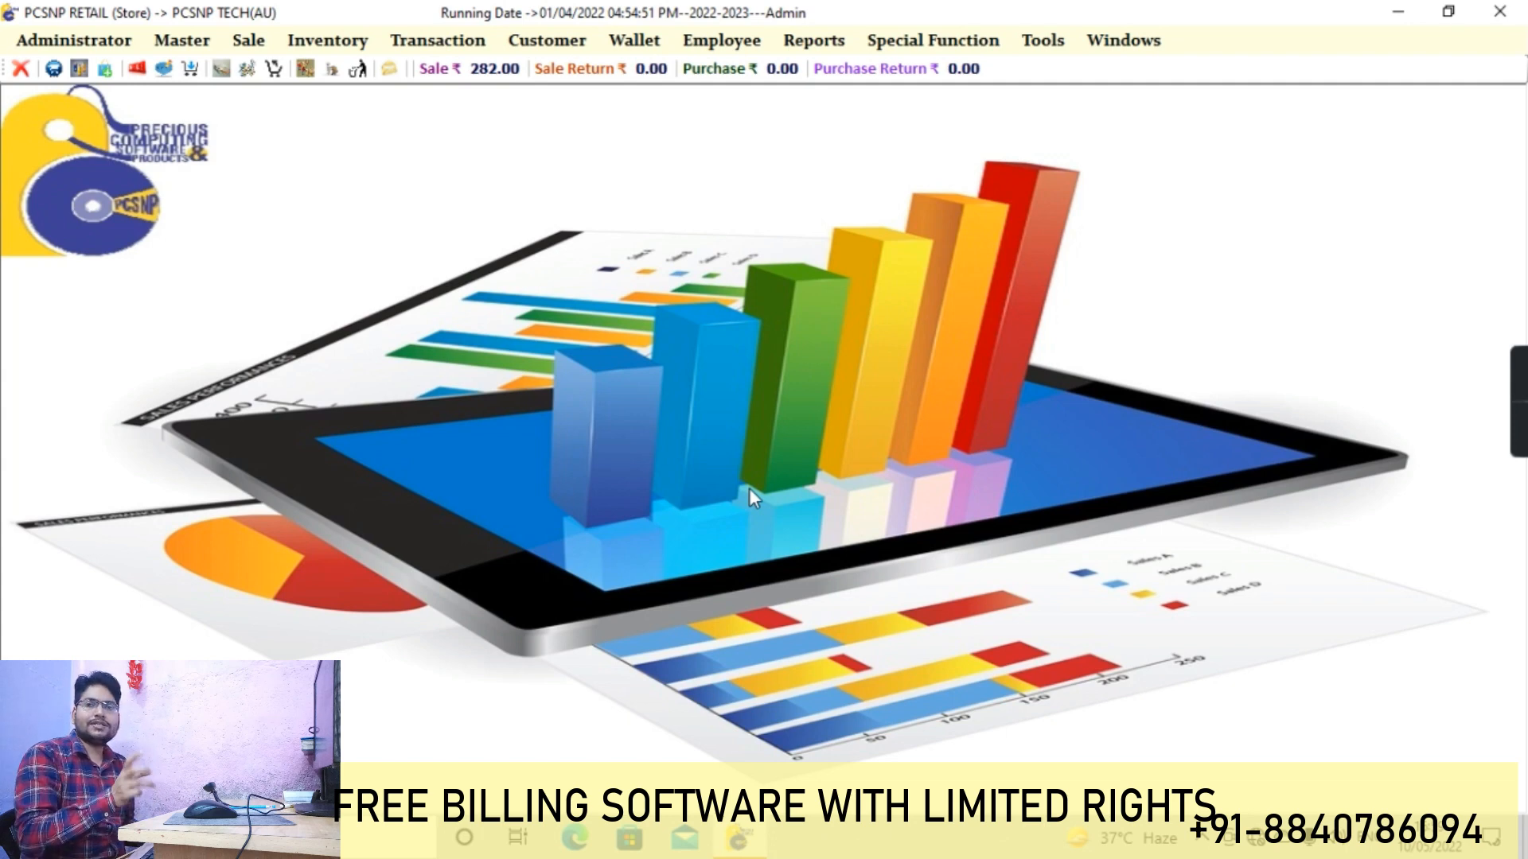
Open POS billing and save a bill for one box of item 101, MAGGI 6 PACK, under POS P001.
{"action": "left_click", "coordinate": [248, 40]}
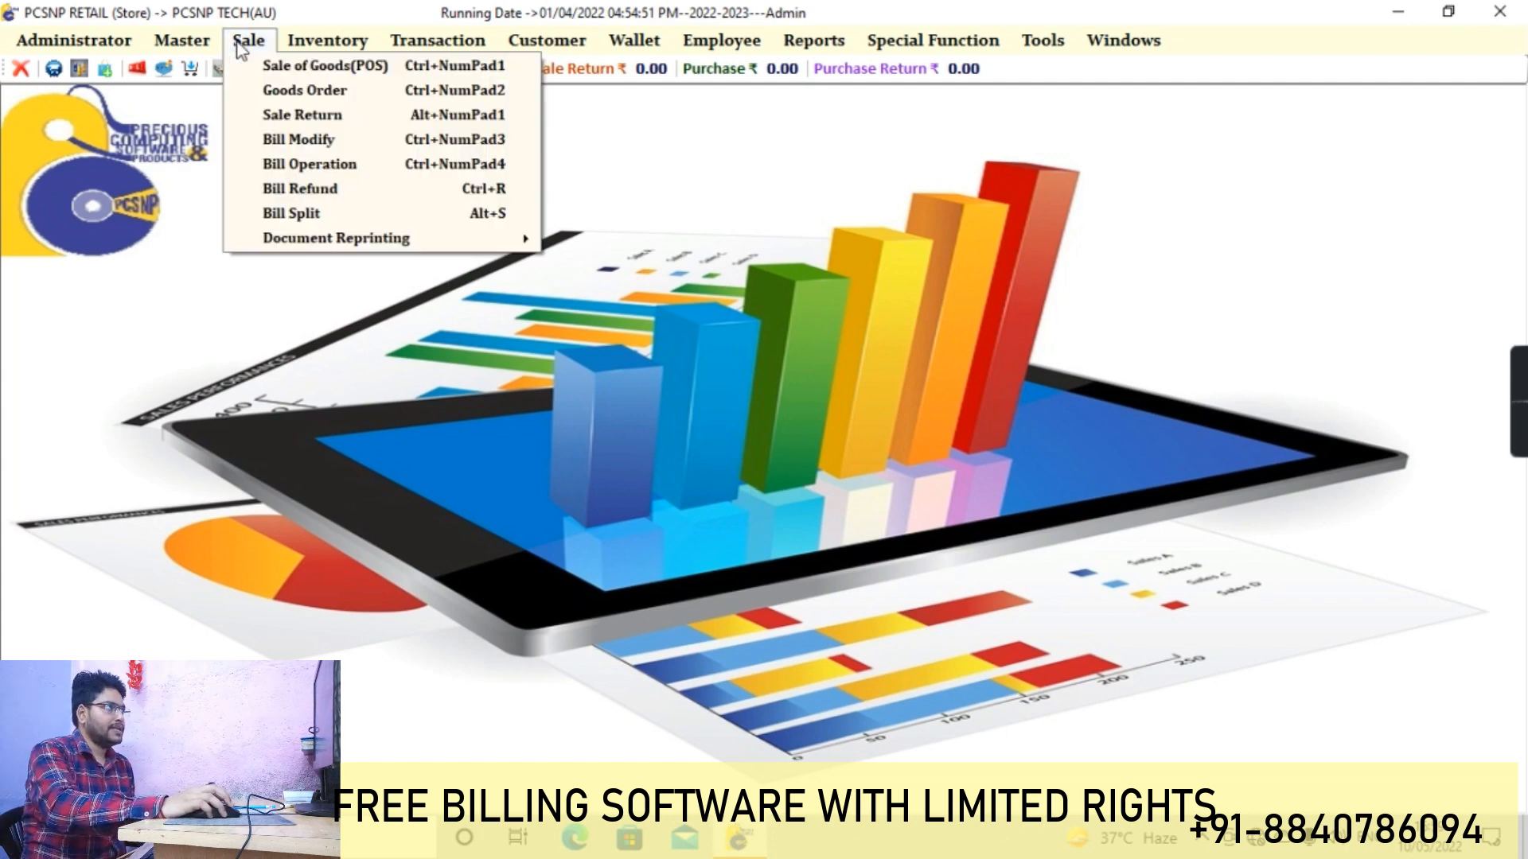
{"action": "left_click", "coordinate": [284, 68]}
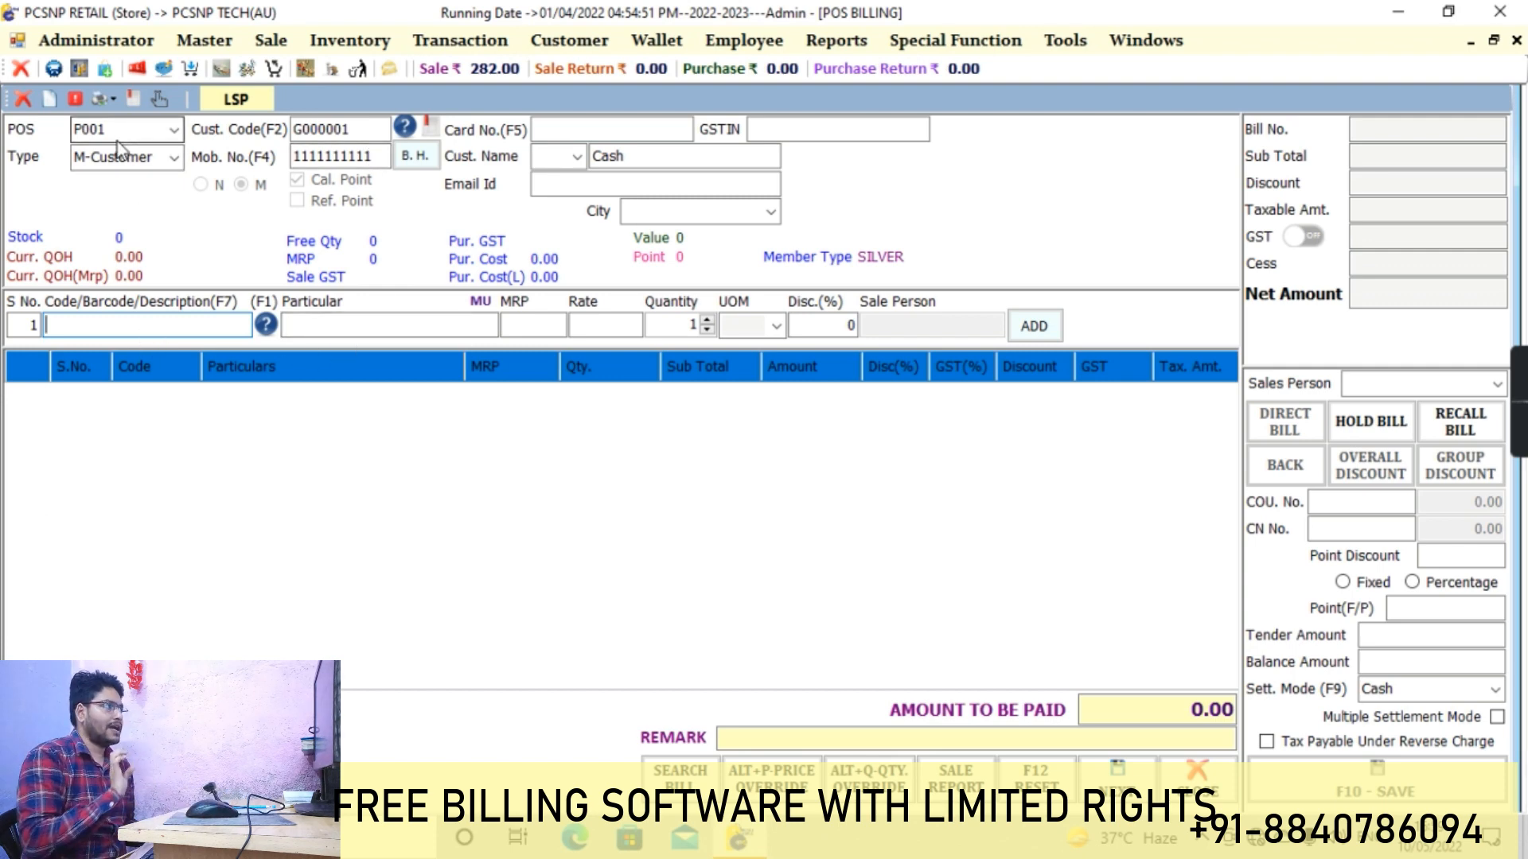
{"action": "type", "text": "101"}
{"action": "key", "text": "Return"}
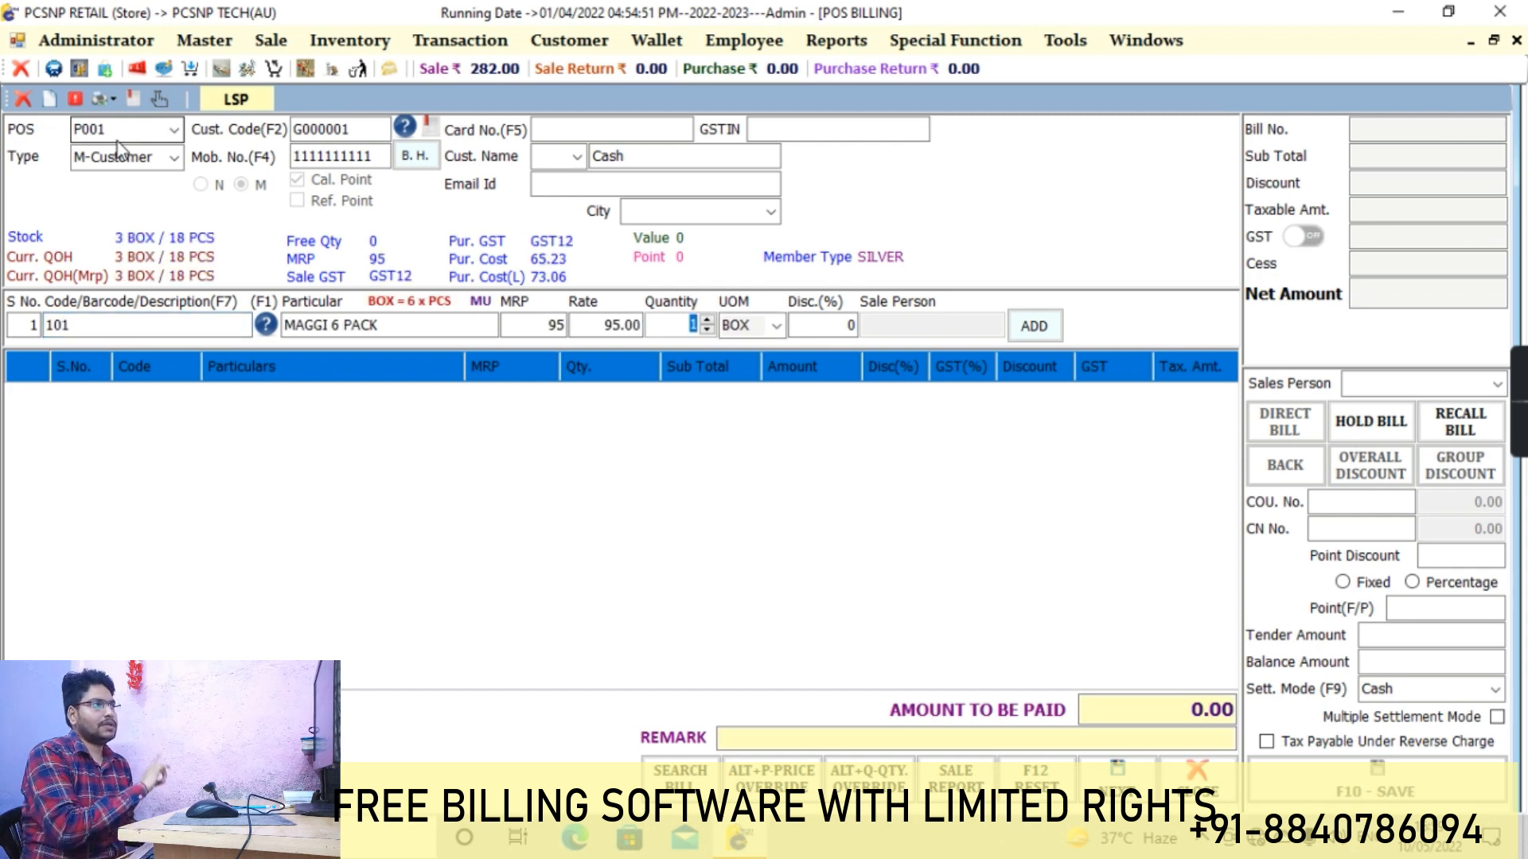
{"action": "key", "text": "Return"}
{"action": "key", "text": "Return"}
{"action": "key", "text": "Return"}
{"action": "key", "text": "Return"}
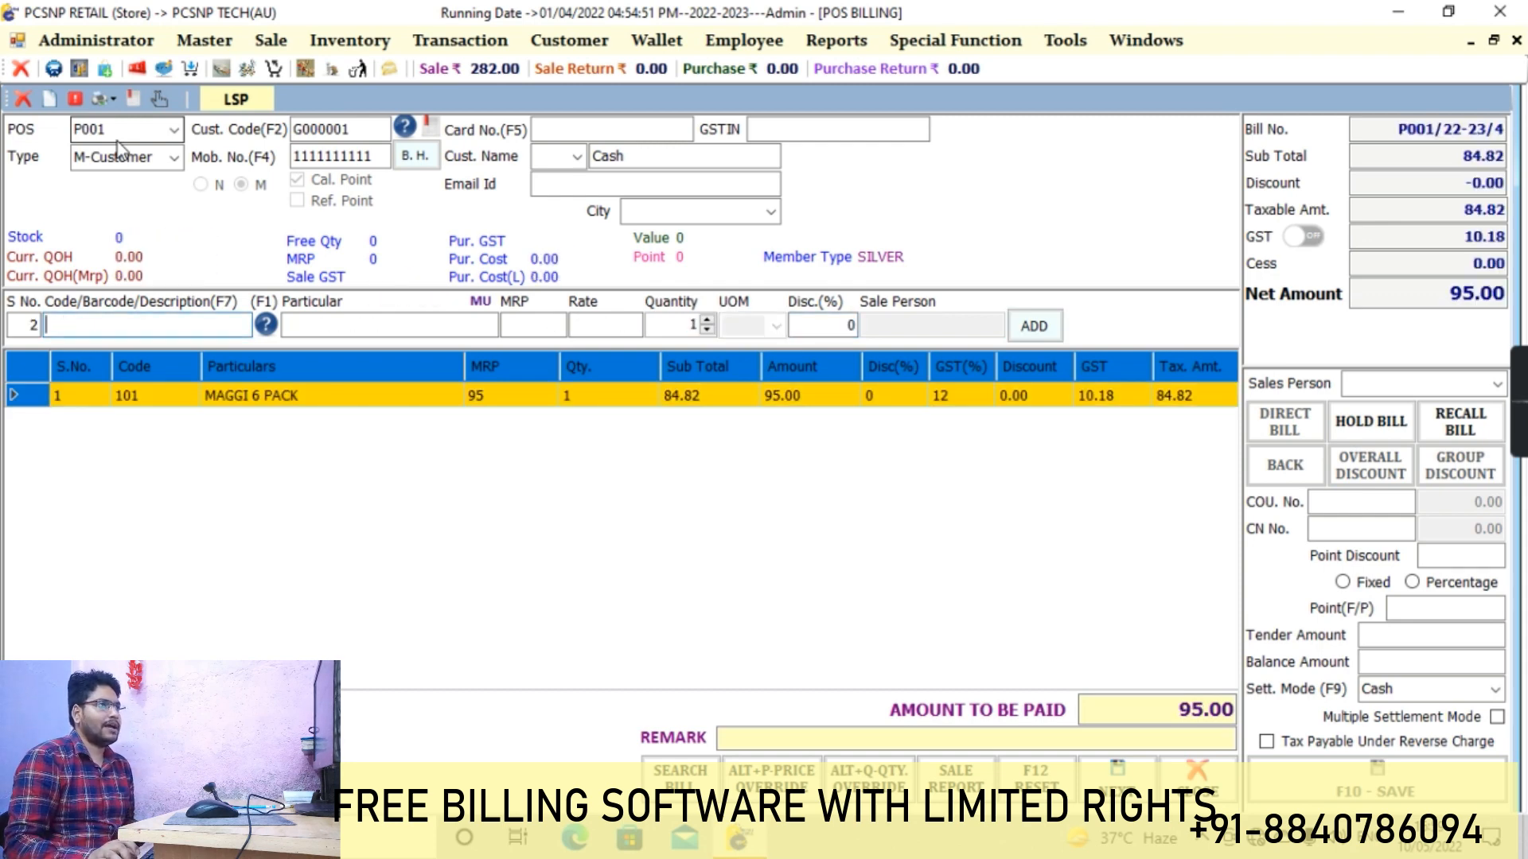
{"action": "key", "text": "F10"}
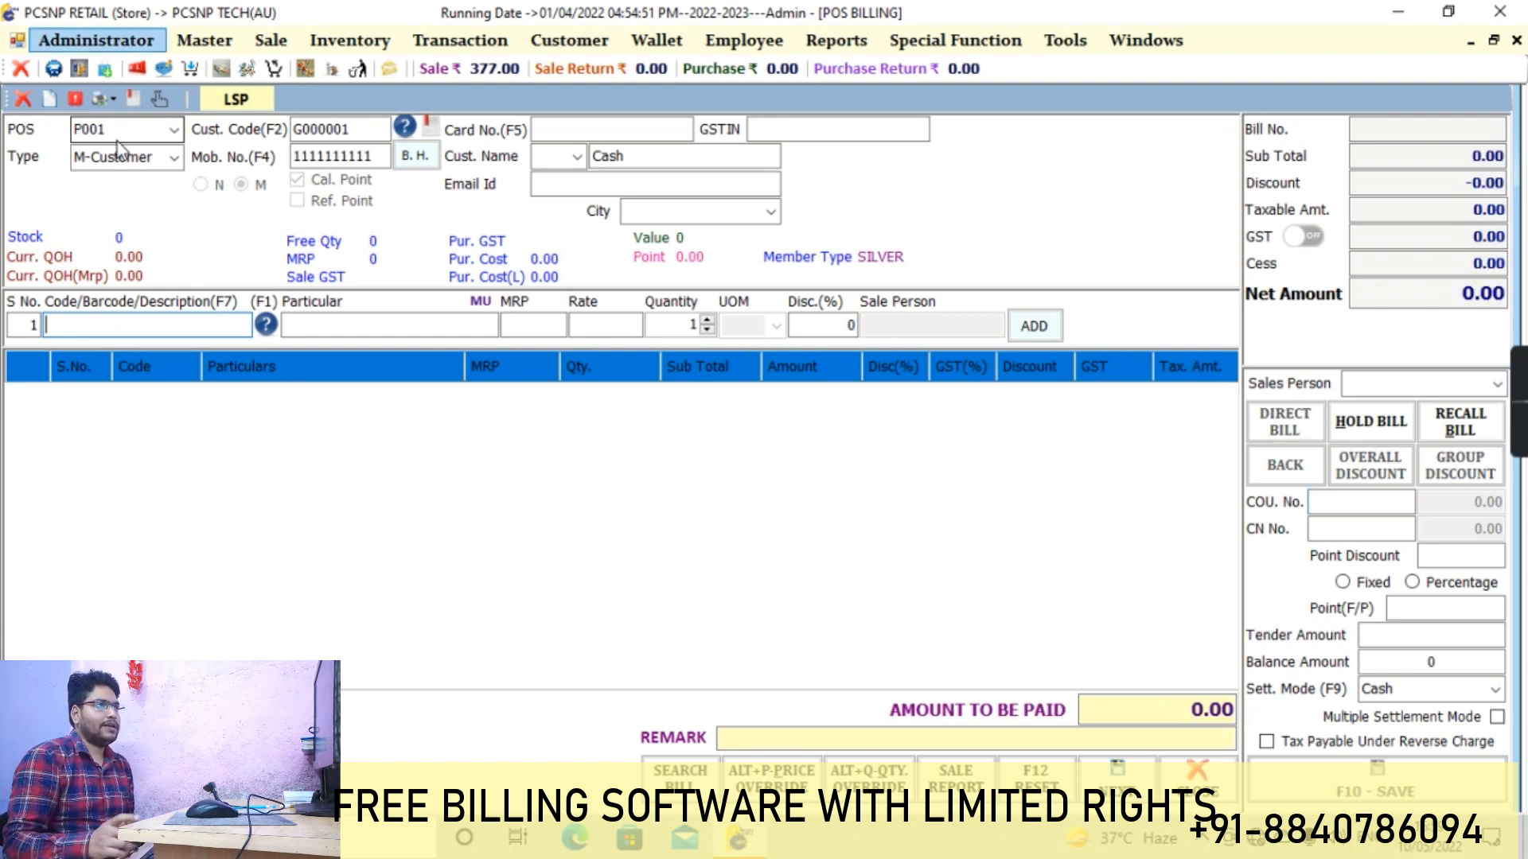
Switch billing to POS P002, add one box of item 101 to the bill and check its rate and bill number.
{"action": "left_click", "coordinate": [173, 130]}
{"action": "left_click", "coordinate": [148, 167]}
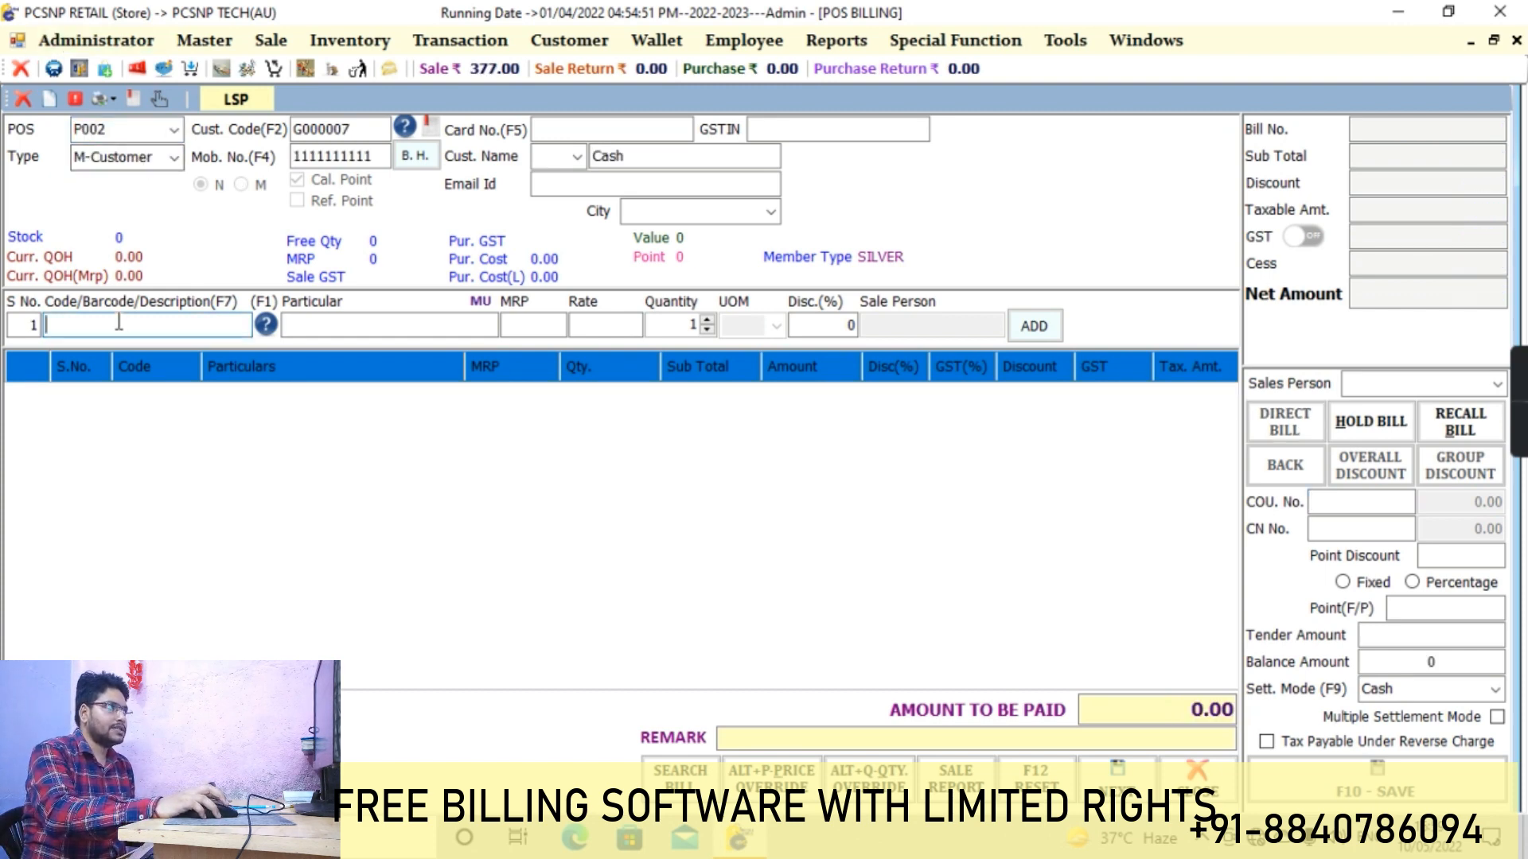
{"action": "type", "text": "101"}
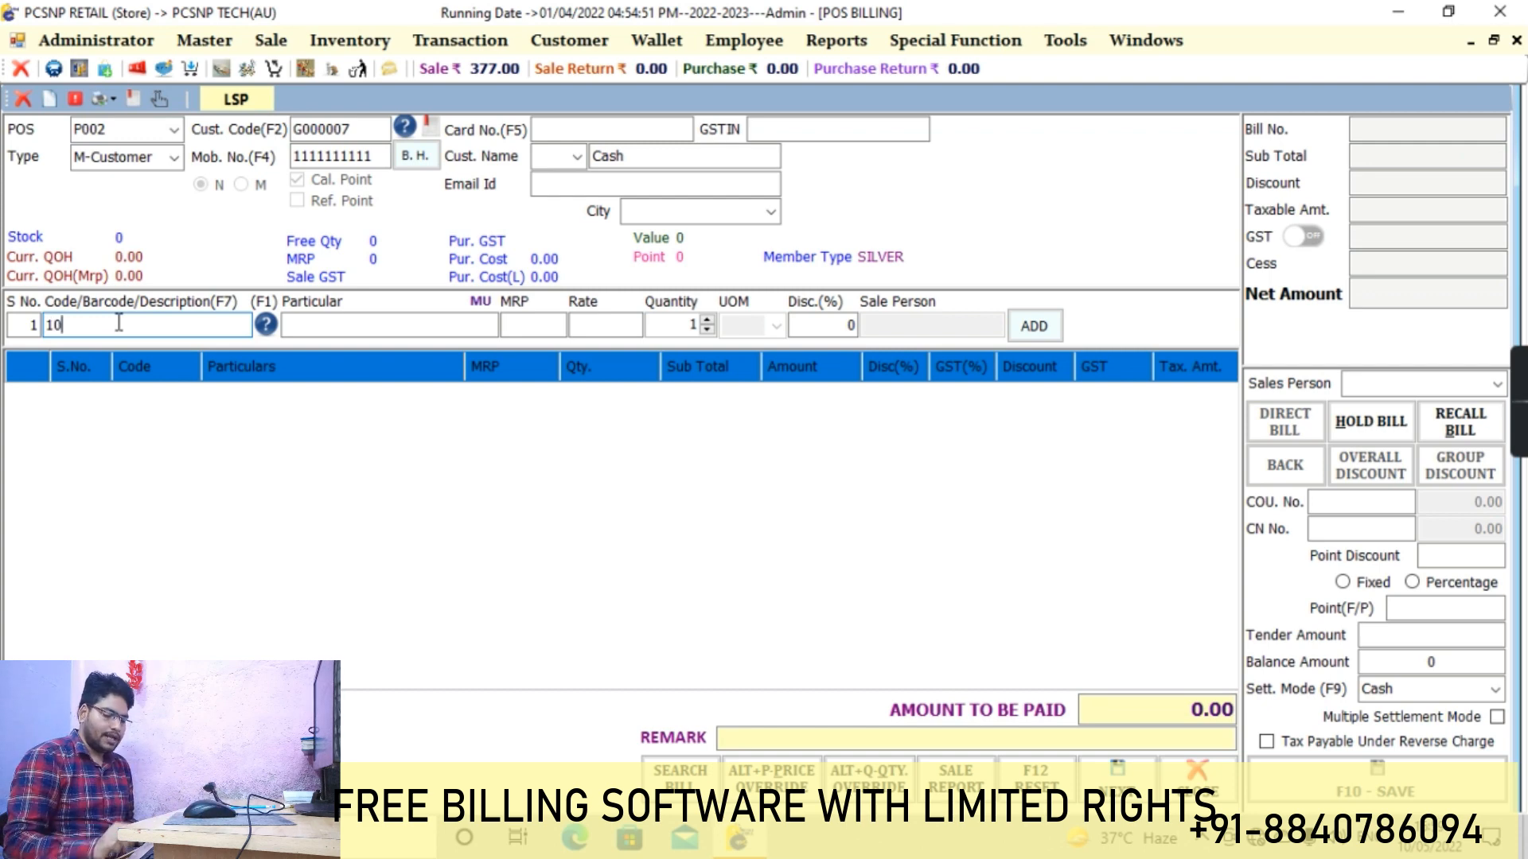
{"action": "key", "text": "Return"}
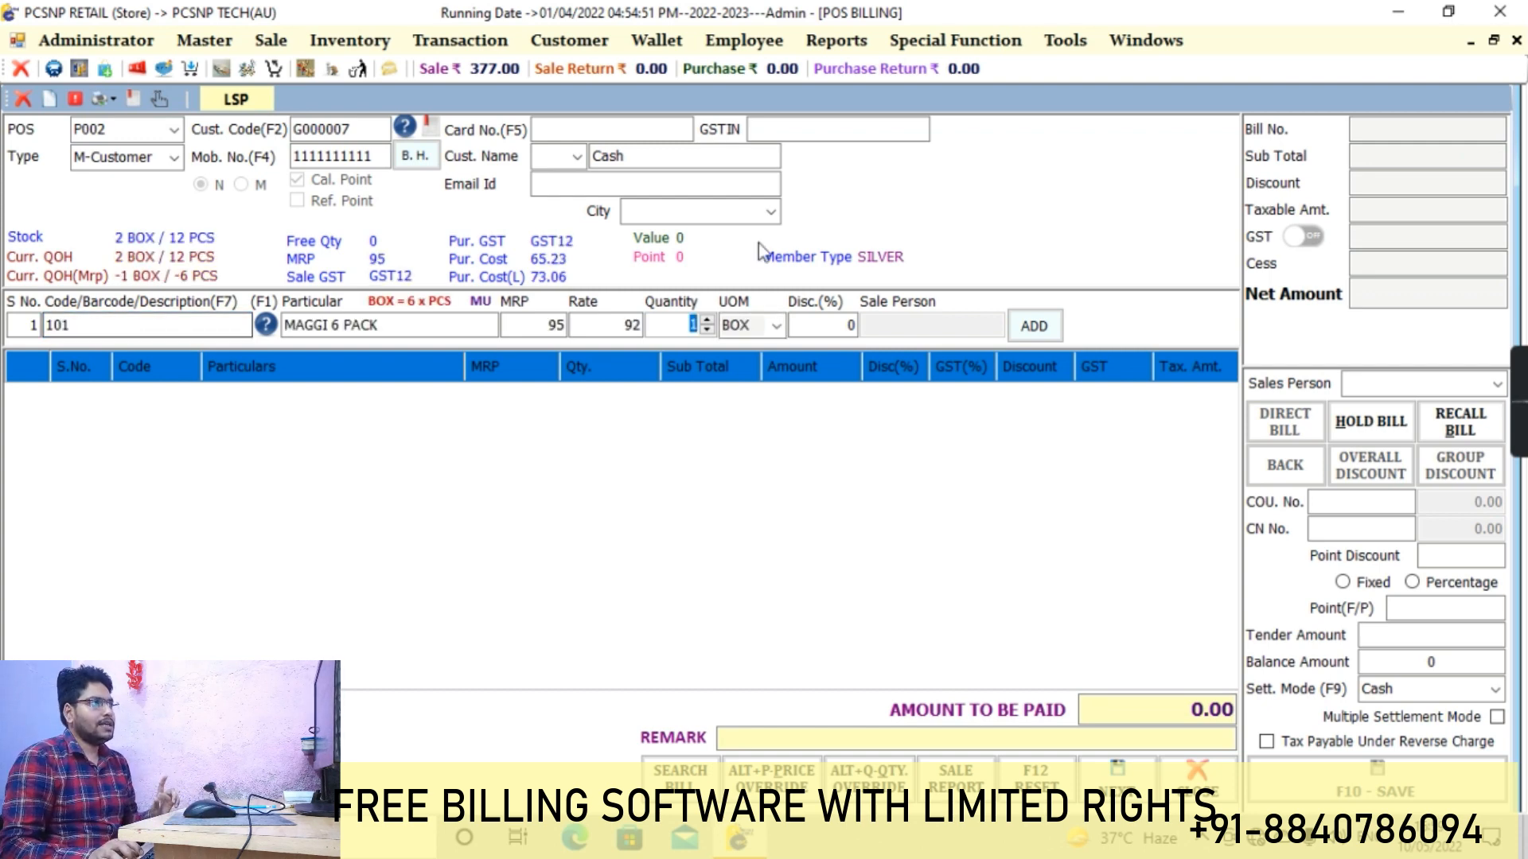
{"action": "double_click", "coordinate": [632, 326]}
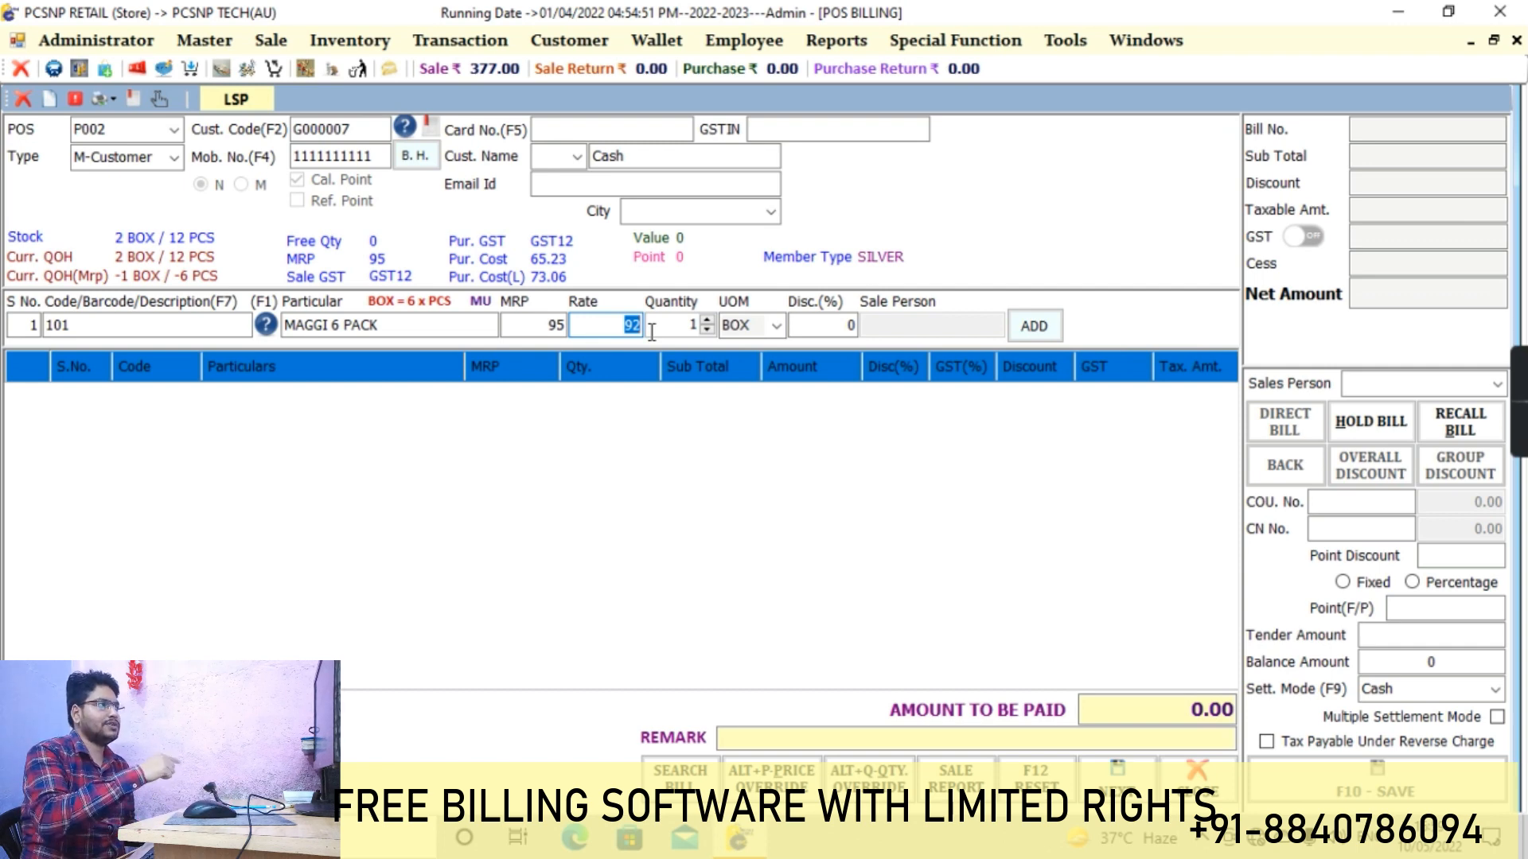
{"action": "left_click", "coordinate": [1034, 326]}
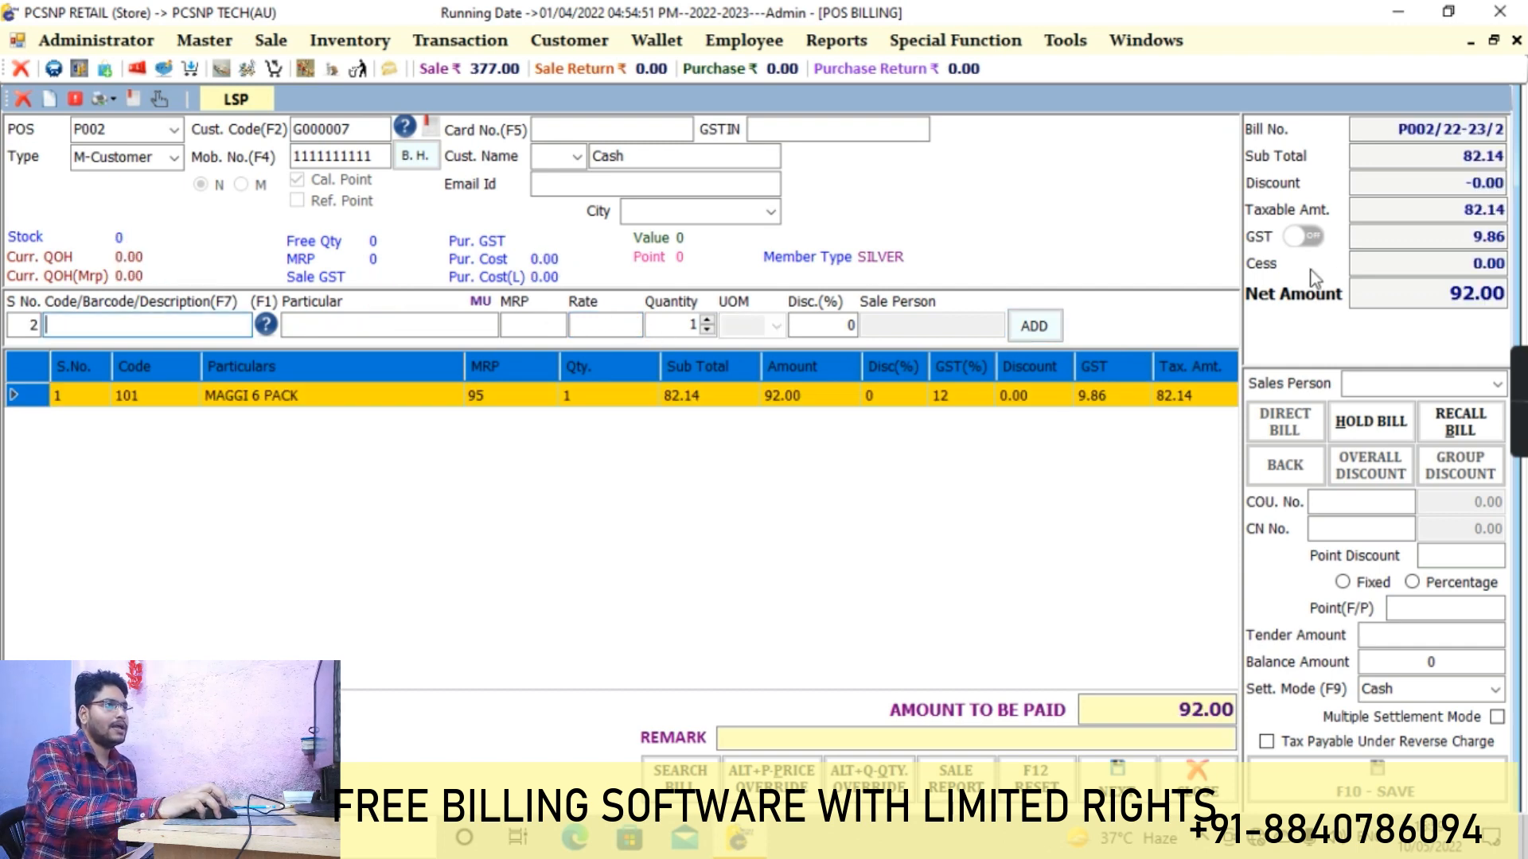
{"action": "left_click_drag", "start_coordinate": [1399, 132], "coordinate": [1498, 137]}
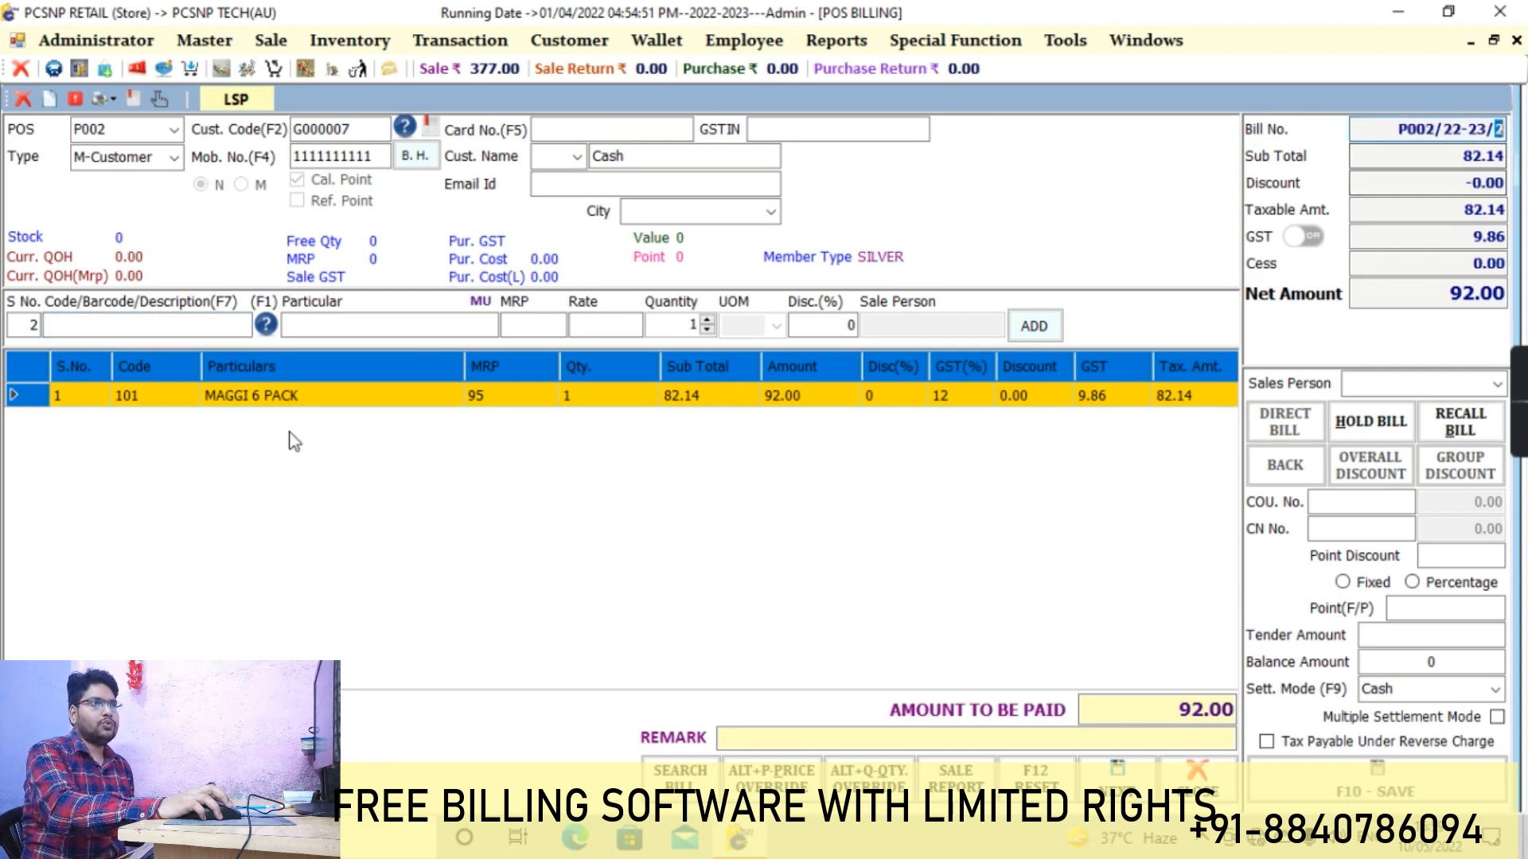
Add one box of item 102, CLINIC PLUS 300ML, to the P002 bill and save the bill.
{"action": "left_click", "coordinate": [114, 319]}
{"action": "type", "text": "102"}
{"action": "key", "text": "Return"}
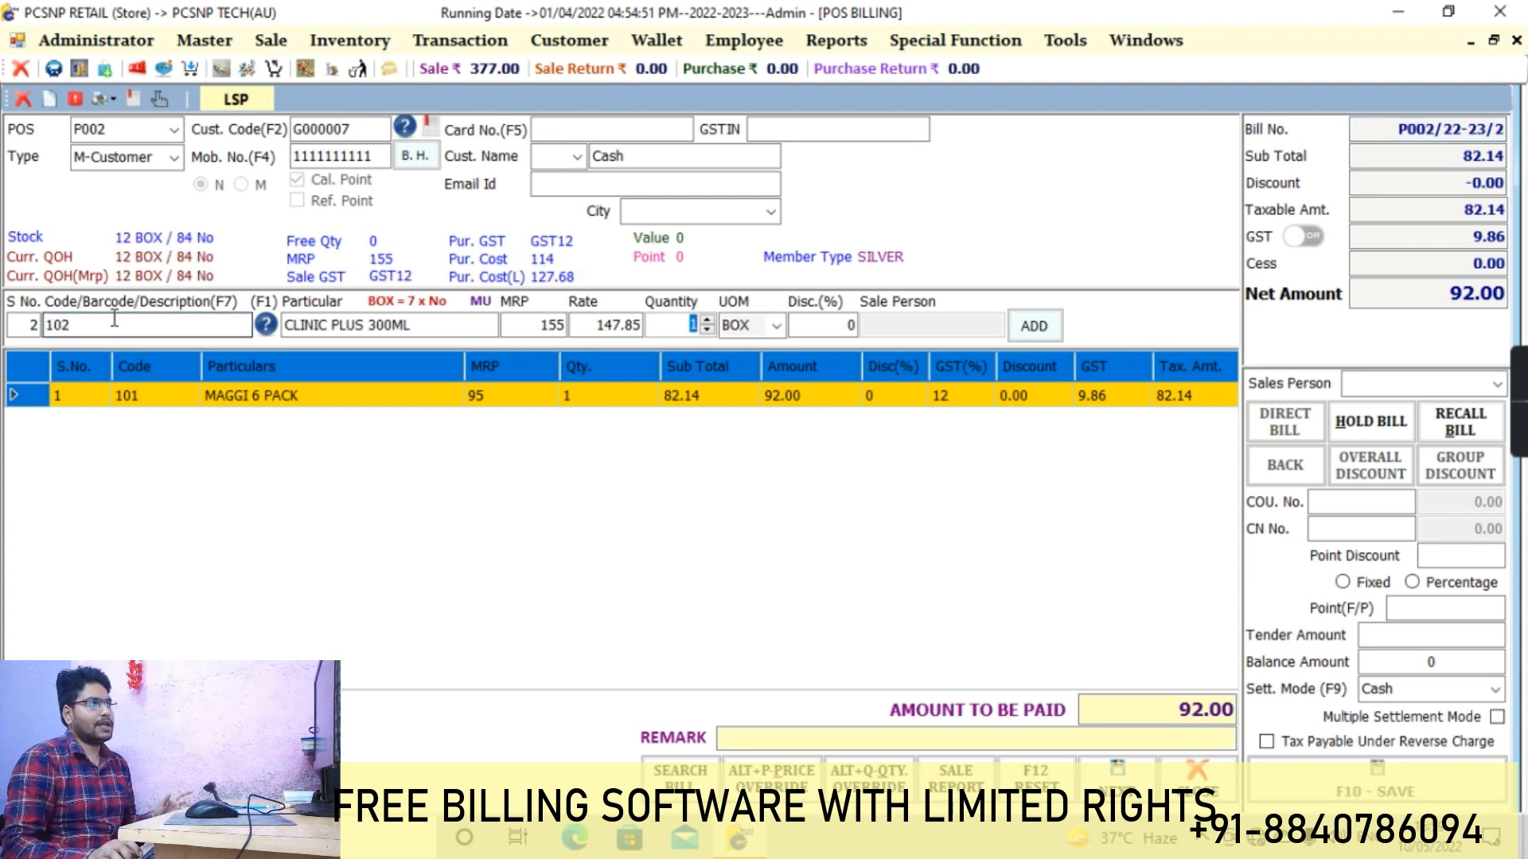
{"action": "key", "text": "Return"}
{"action": "key", "text": "Return"}
{"action": "key", "text": "Return"}
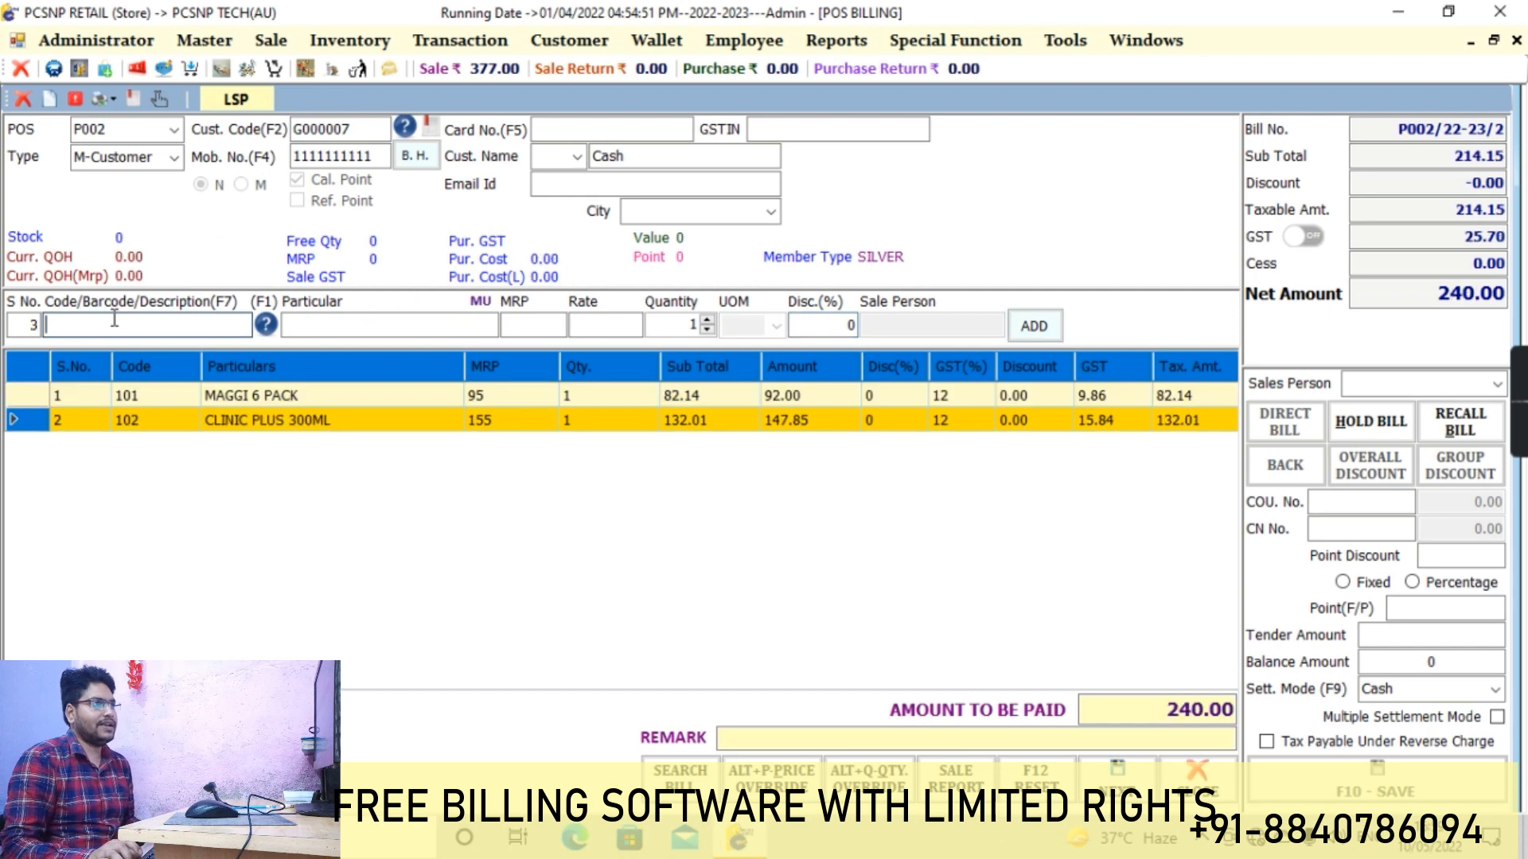
{"action": "key", "text": "F10"}
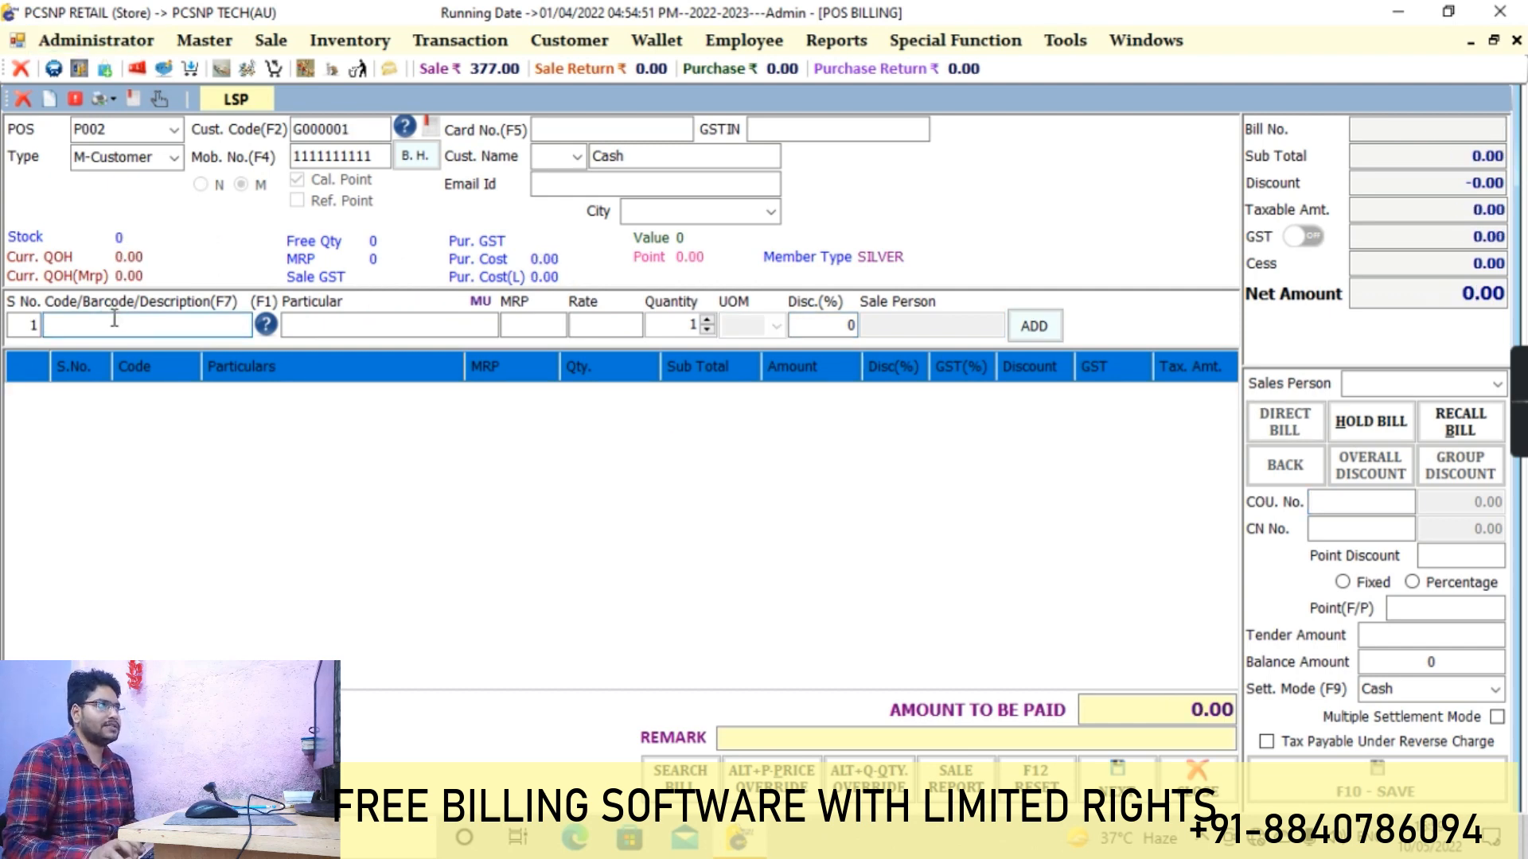
Switch billing to POS P003, add one box of item 101, MAGGI 6 PACK, and check the bill number.
{"action": "left_click", "coordinate": [143, 129]}
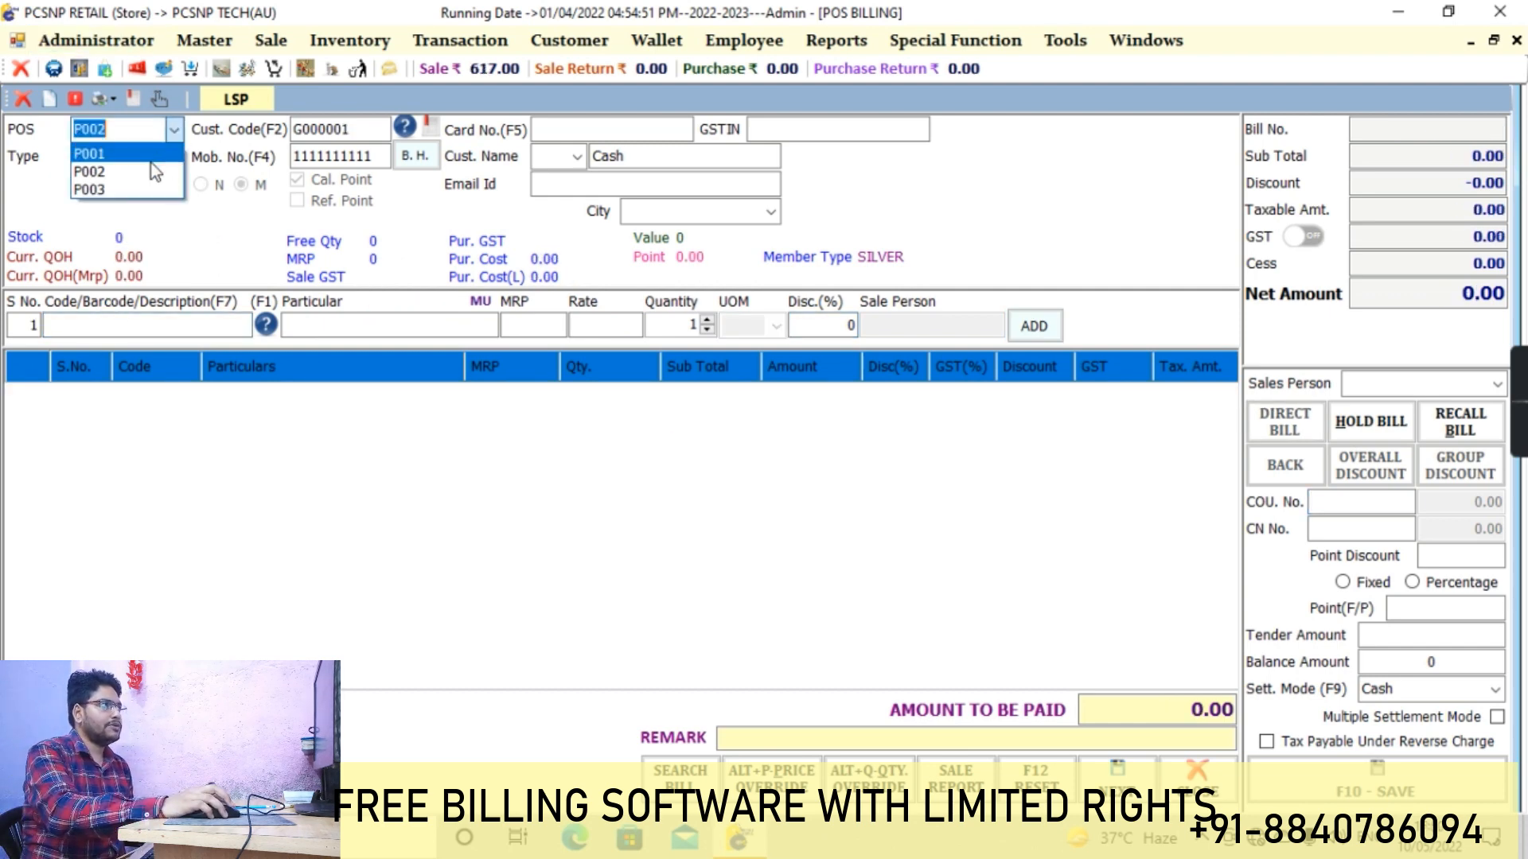
{"action": "left_click", "coordinate": [142, 188]}
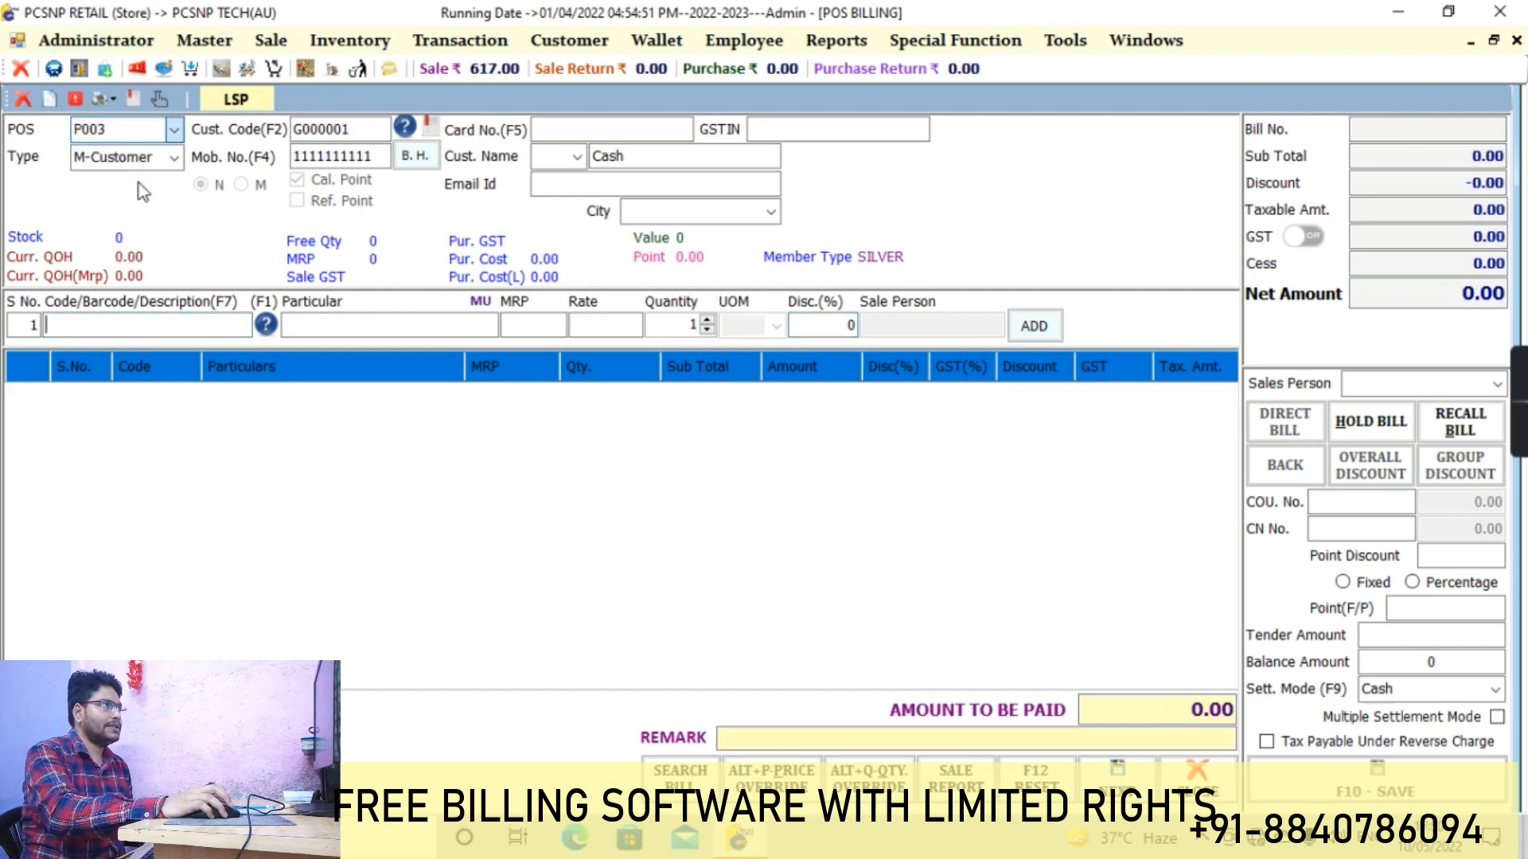
{"action": "left_click", "coordinate": [129, 332]}
{"action": "type", "text": "101"}
{"action": "key", "text": "Return"}
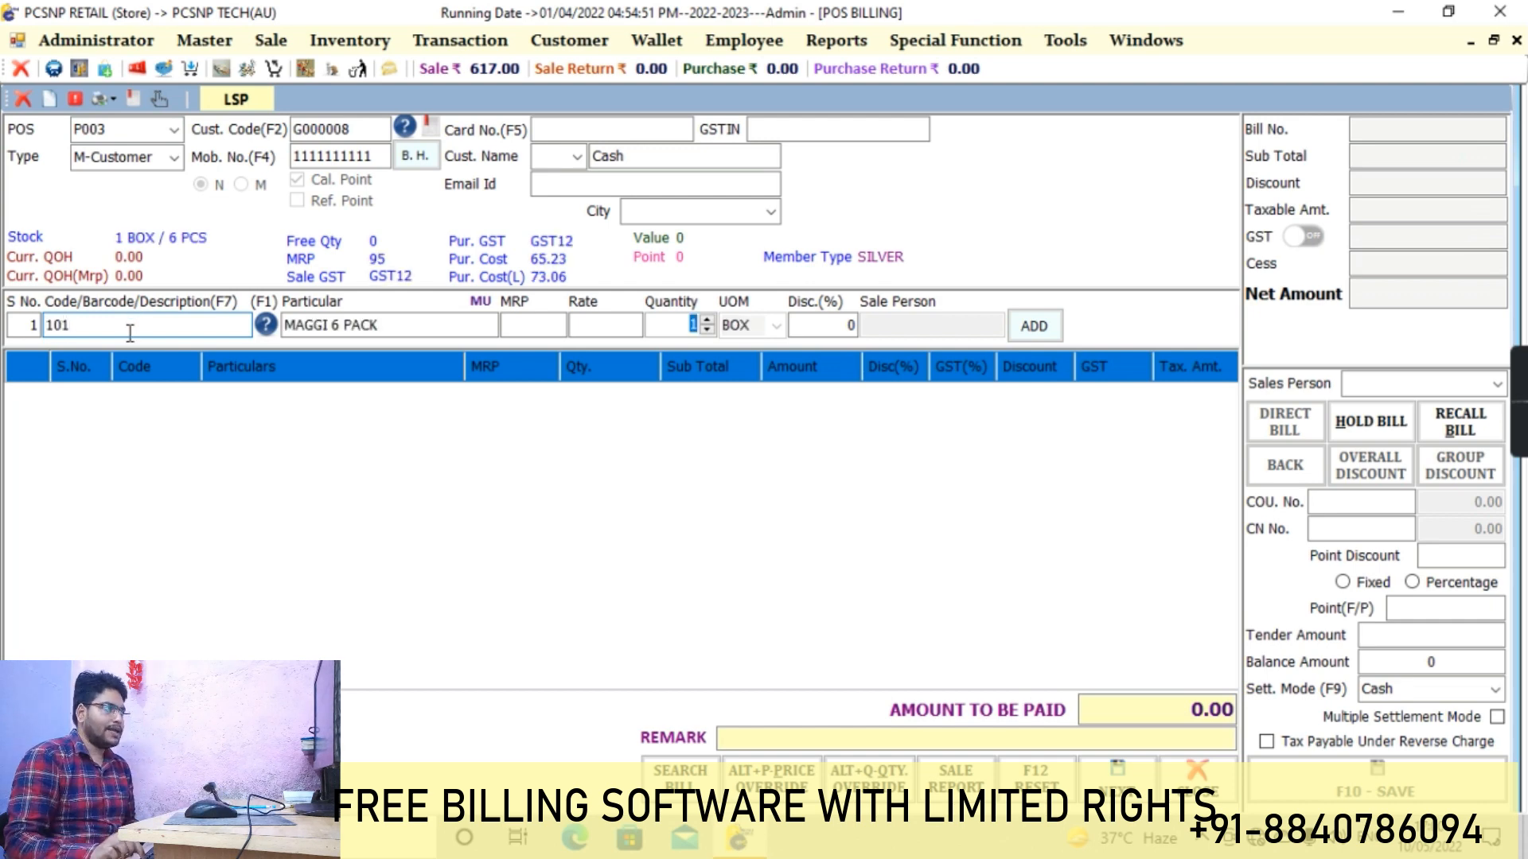
{"action": "left_click", "coordinate": [605, 328]}
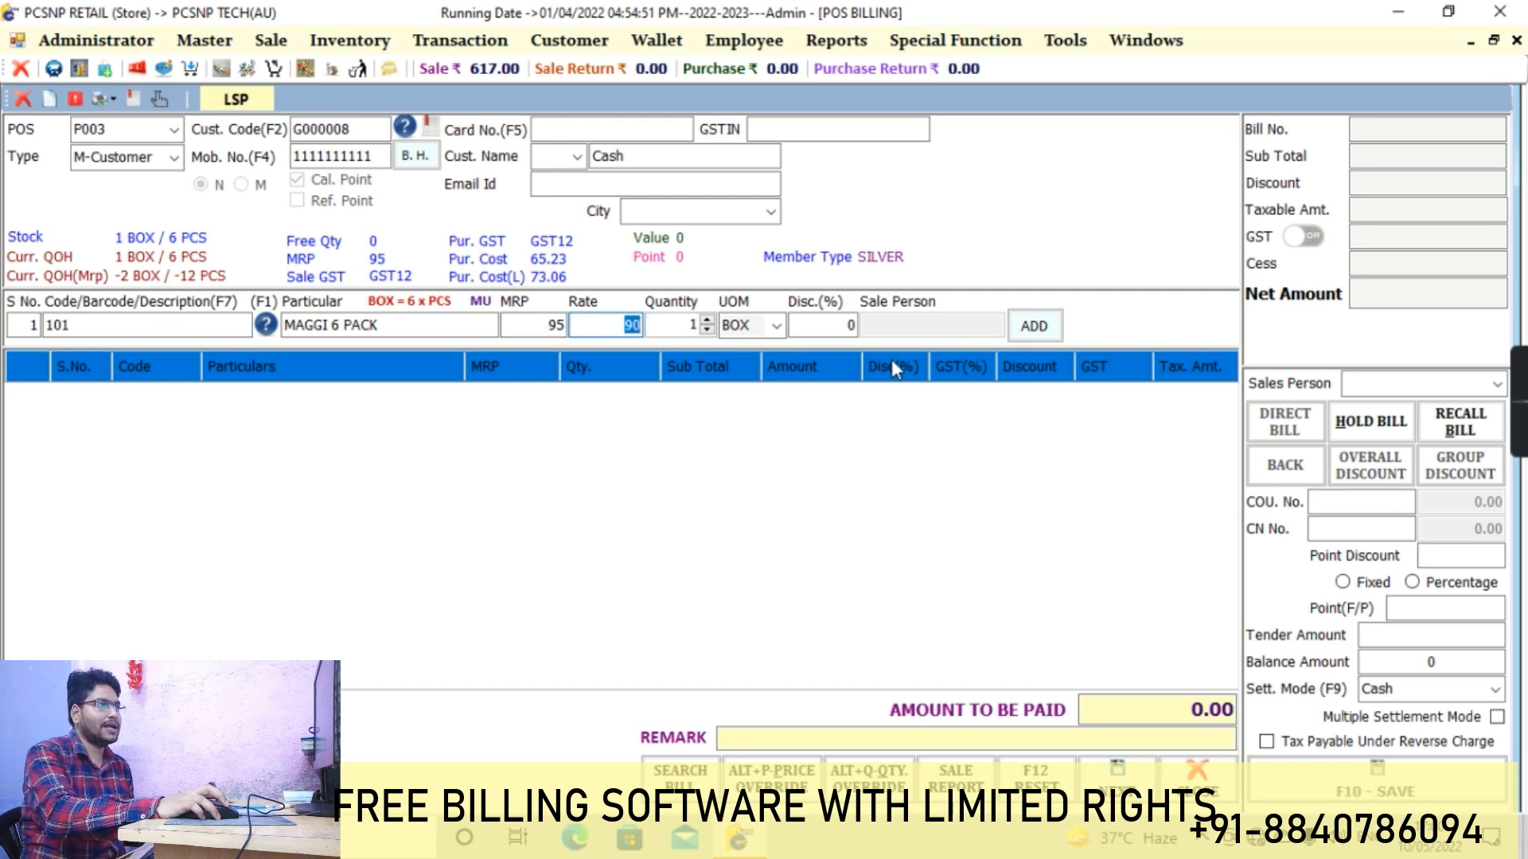
{"action": "left_click", "coordinate": [1042, 332]}
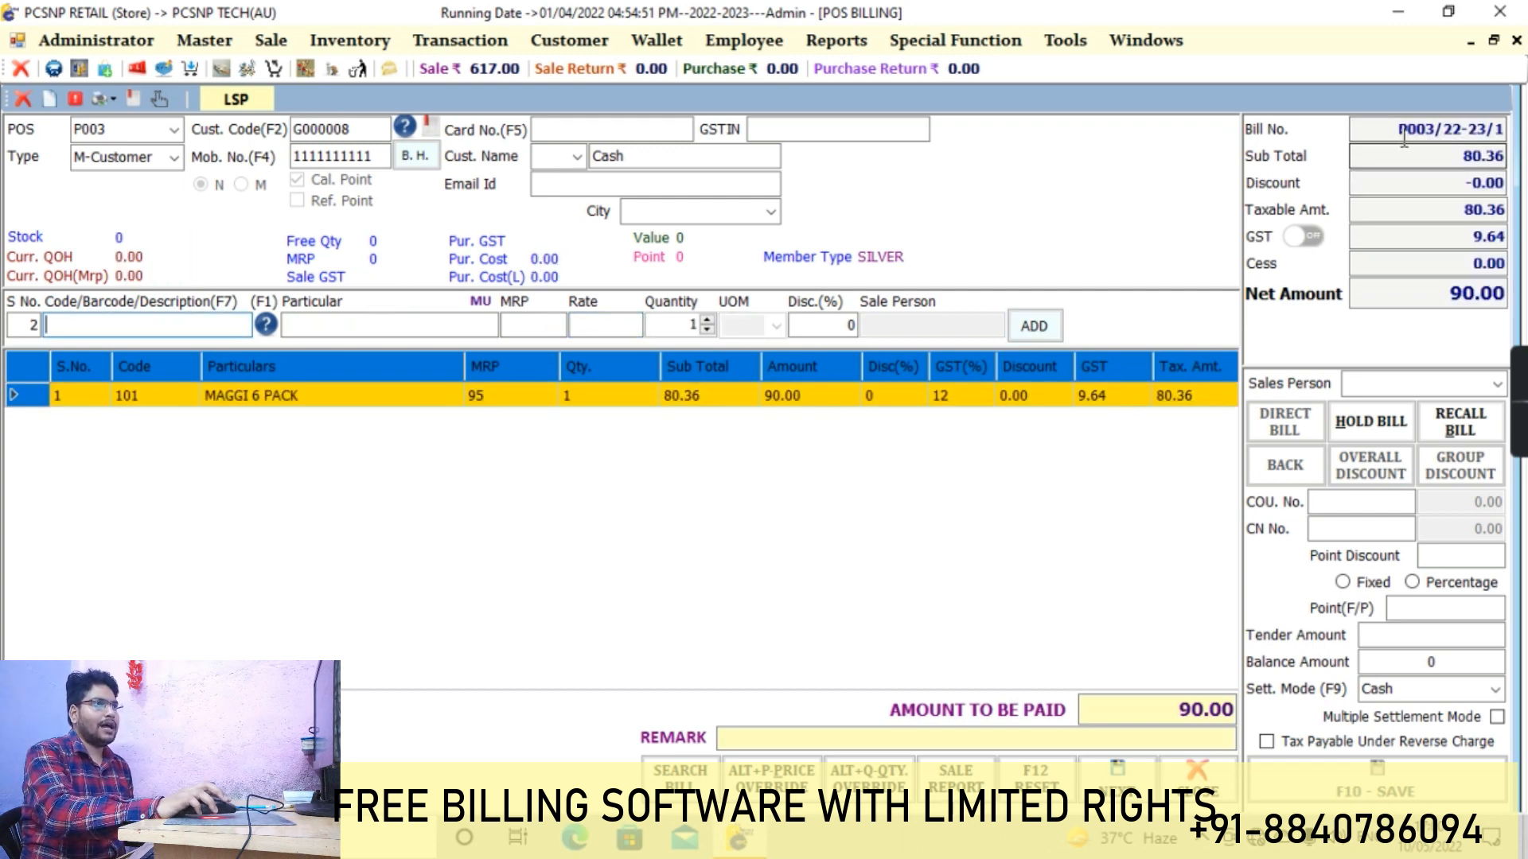
{"action": "left_click_drag", "start_coordinate": [1405, 135], "coordinate": [1512, 136]}
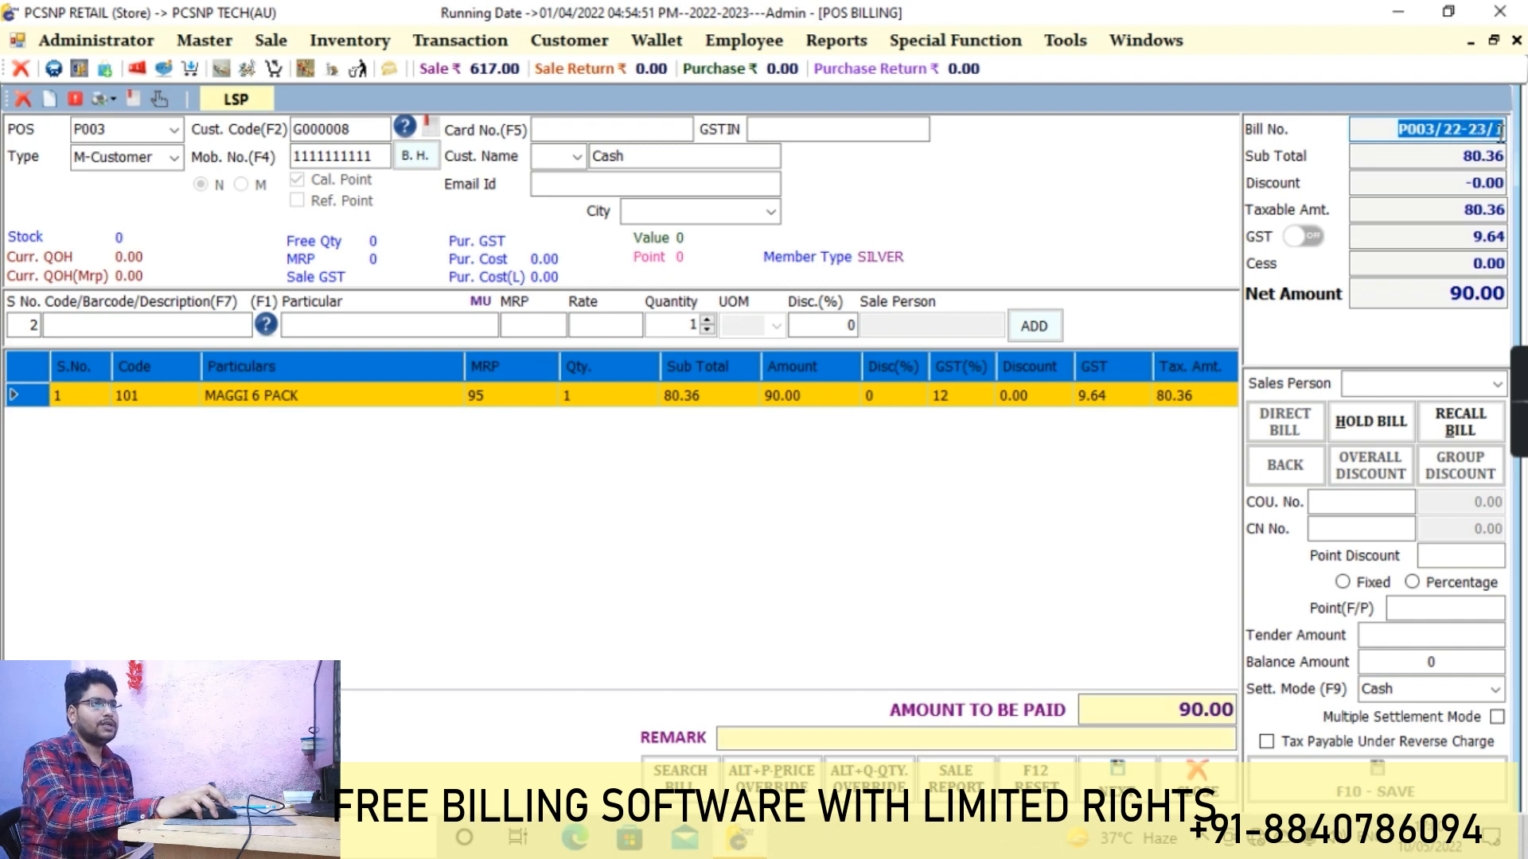
Add one box of item 102, CLINIC PLUS 300ML, to the P003 bill.
{"action": "left_click", "coordinate": [90, 324]}
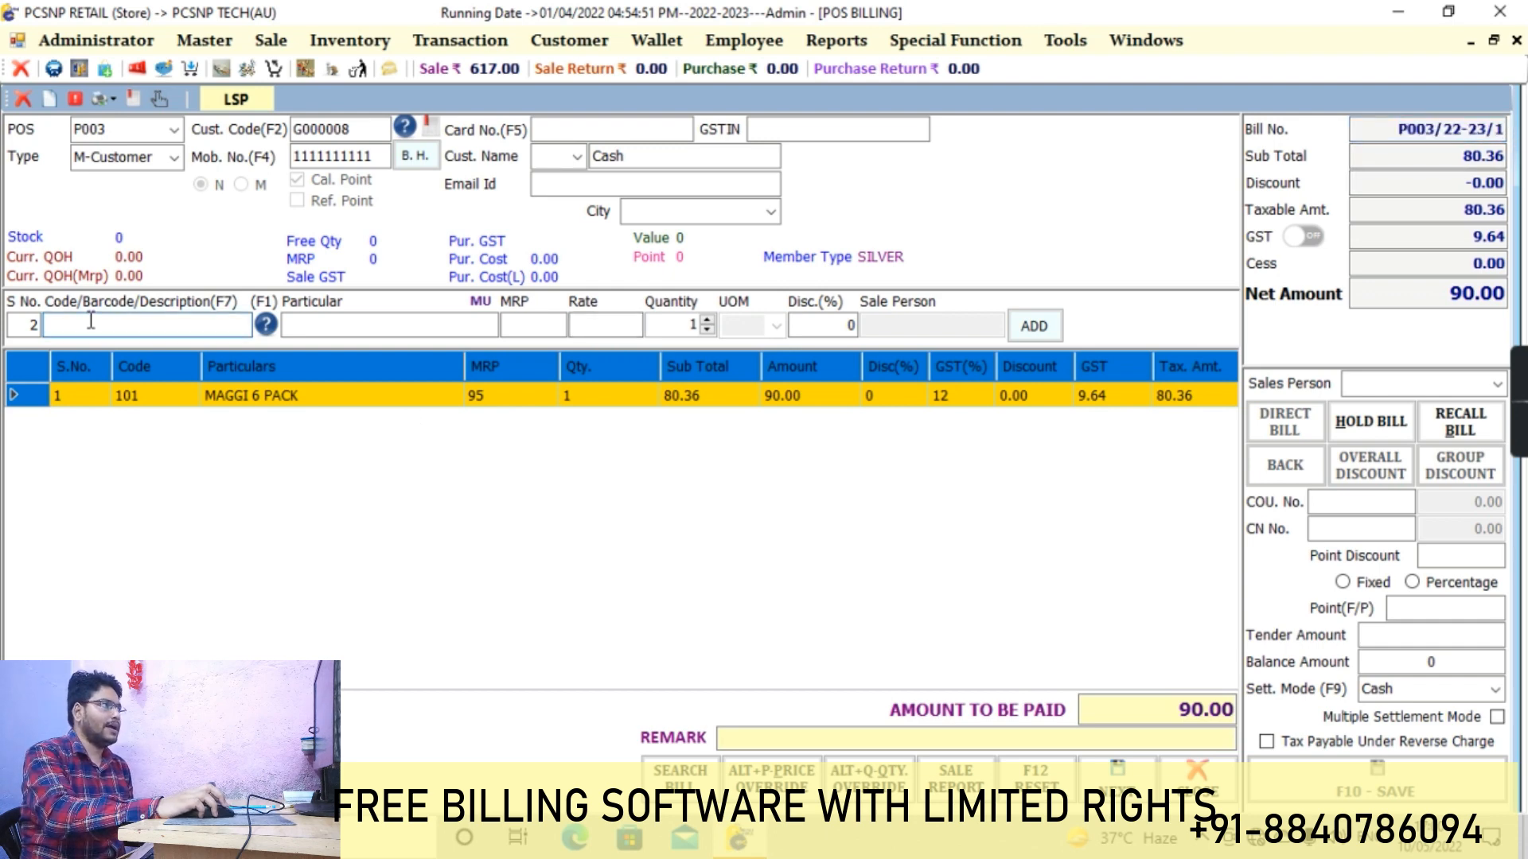
{"action": "type", "text": "102"}
{"action": "key", "text": "Return"}
{"action": "key", "text": "Return"}
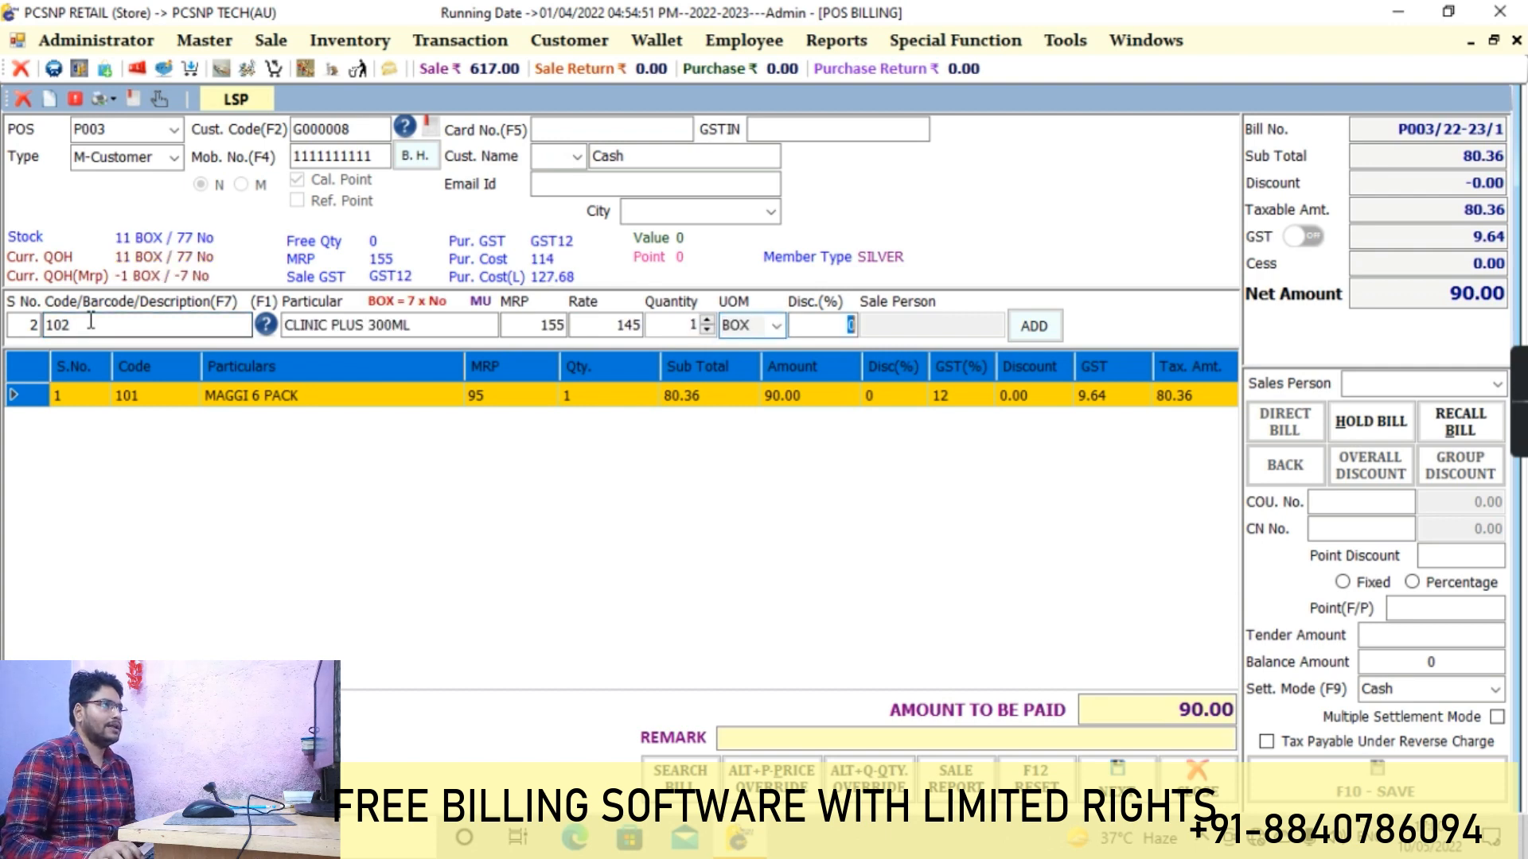
{"action": "key", "text": "Return"}
{"action": "key", "text": "Return"}
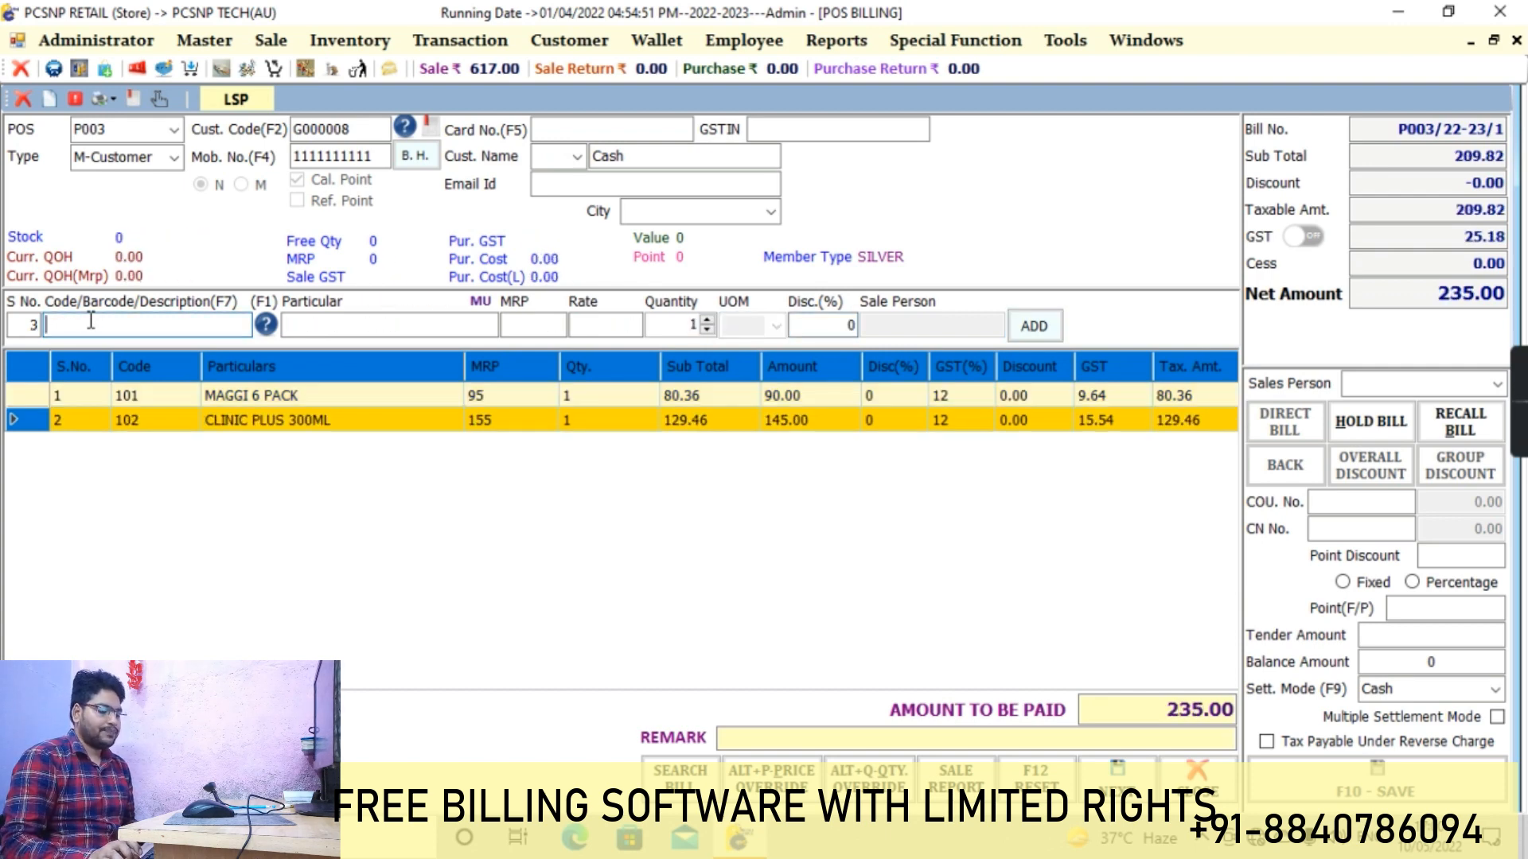
Save the P003 bill and close POS billing.
{"action": "key", "text": "F10"}
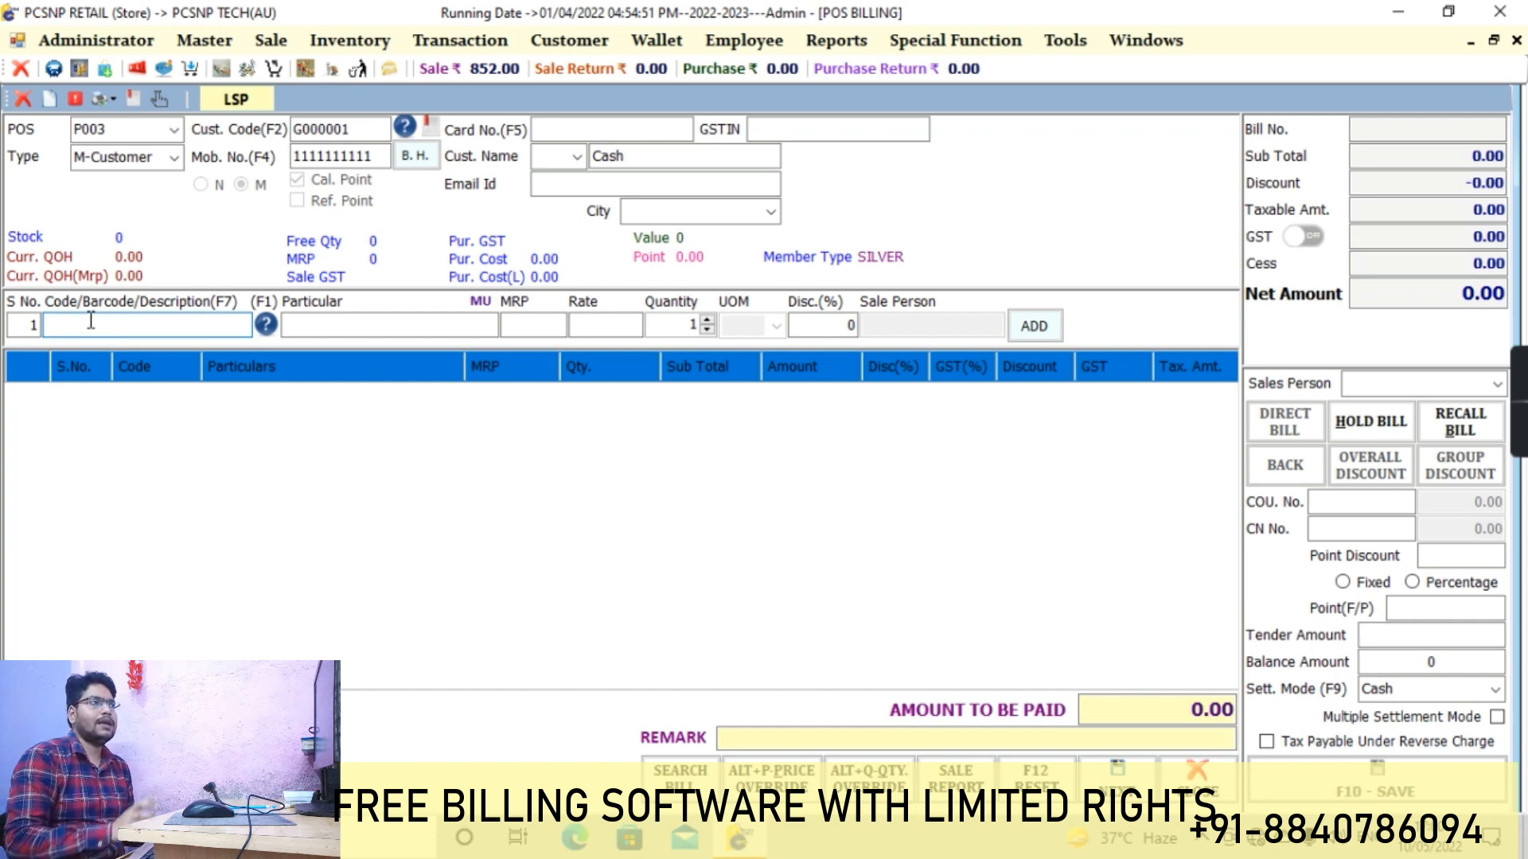
{"action": "key", "text": "Escape"}
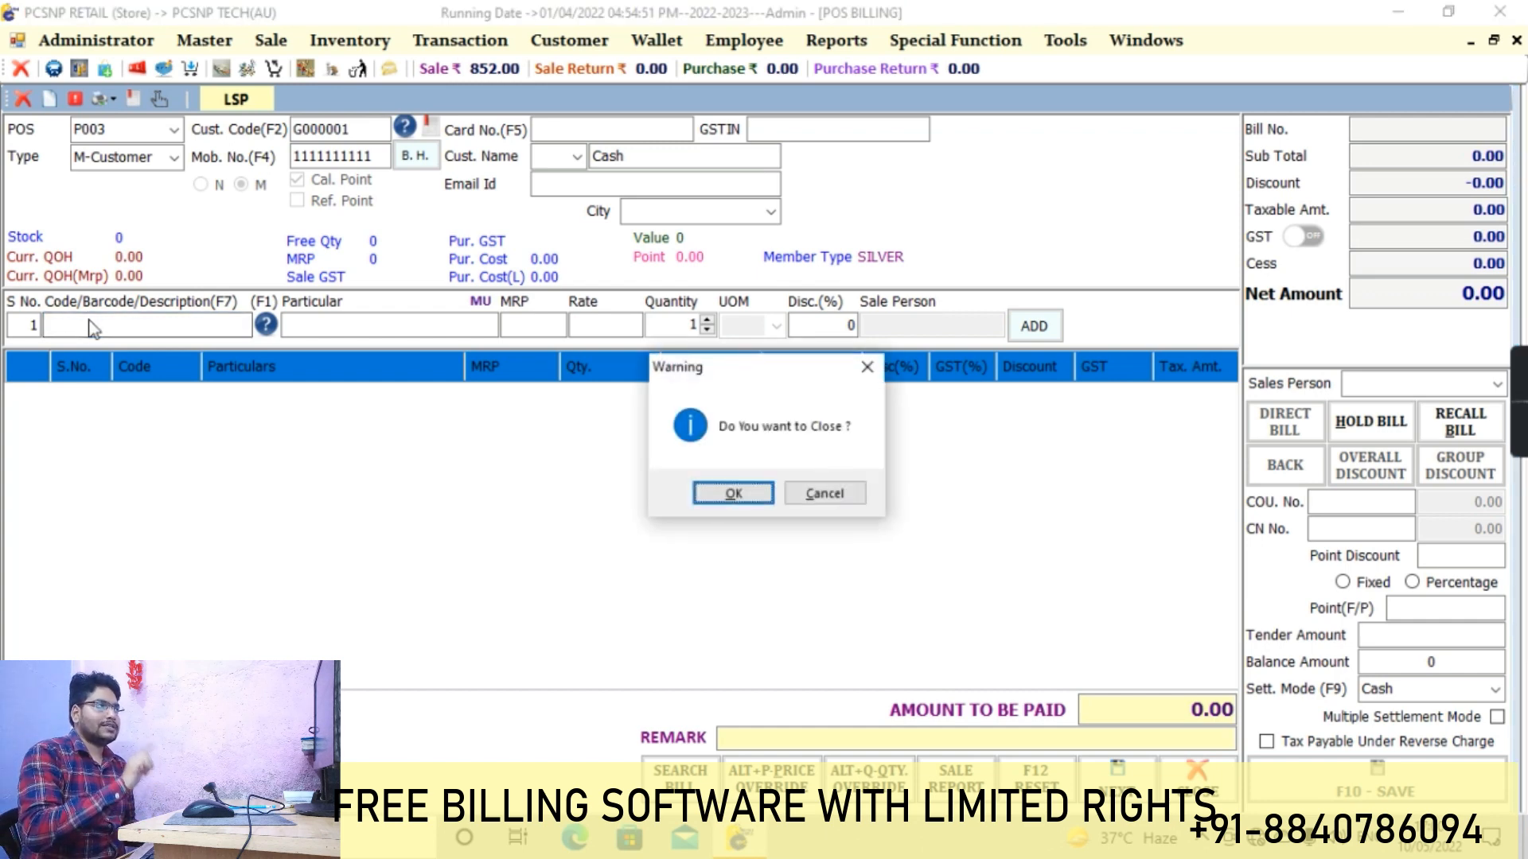
{"action": "left_click", "coordinate": [718, 500]}
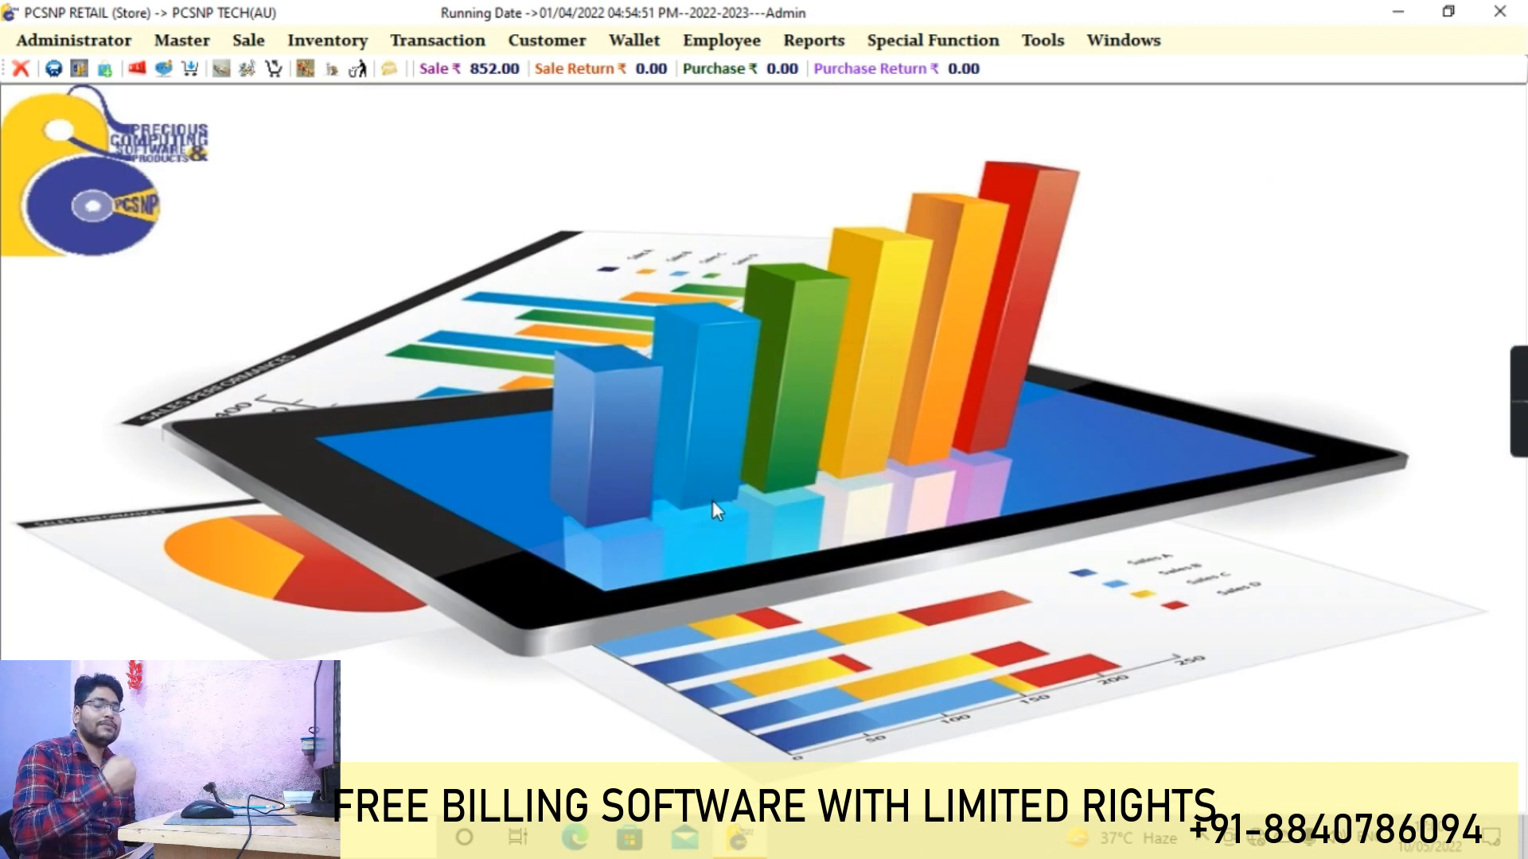
Open the billing-related Sale Report and view the daily report of all sales for POS P001 on 01 April 2022.
{"action": "left_click", "coordinate": [813, 40]}
{"action": "left_click", "coordinate": [813, 40]}
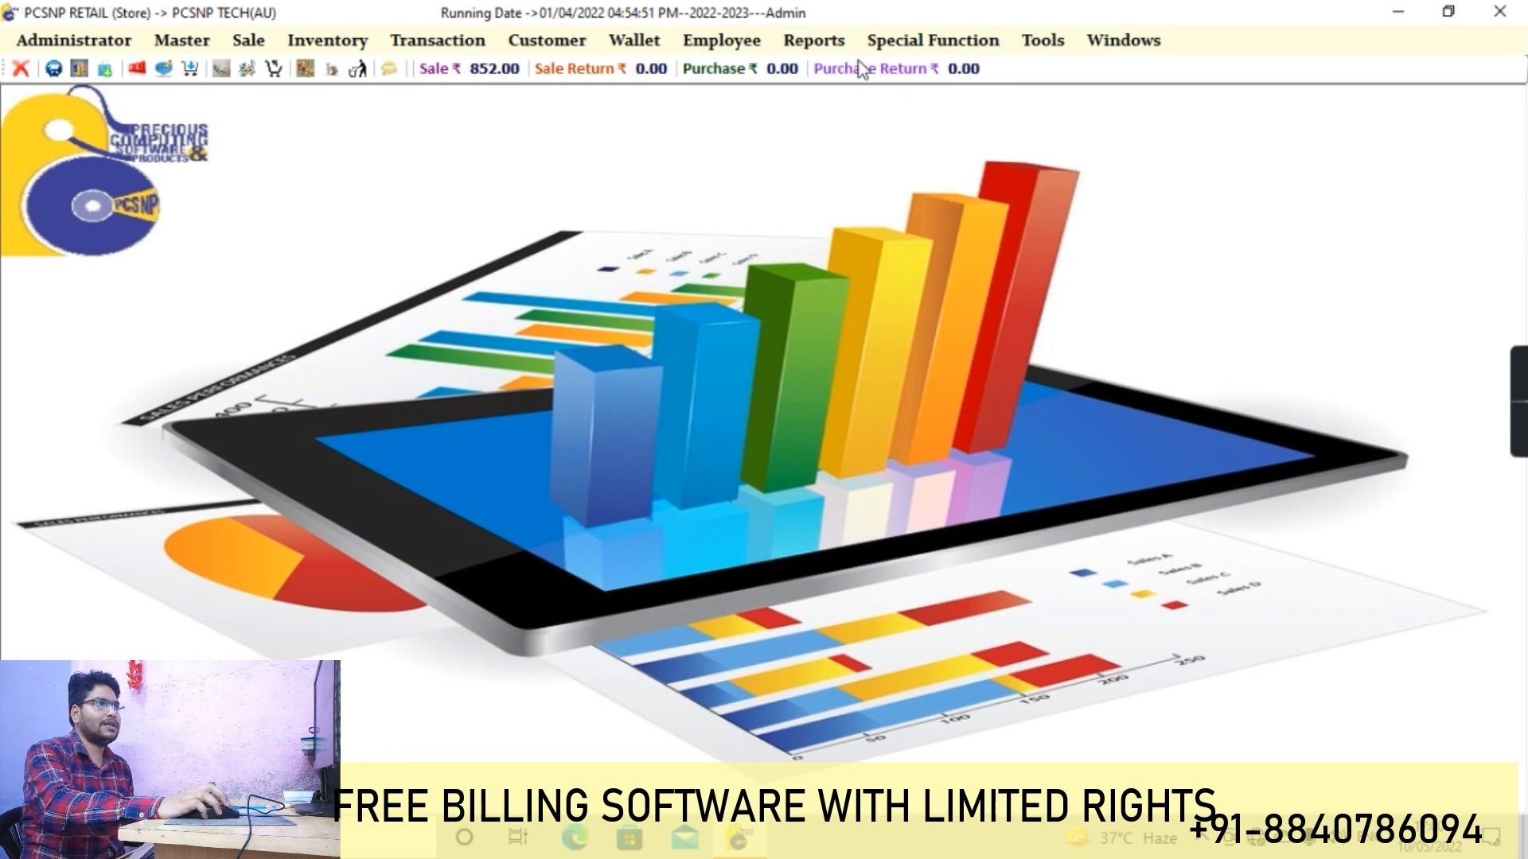
{"action": "left_click", "coordinate": [813, 39]}
{"action": "mouse_move", "coordinate": [946, 92]}
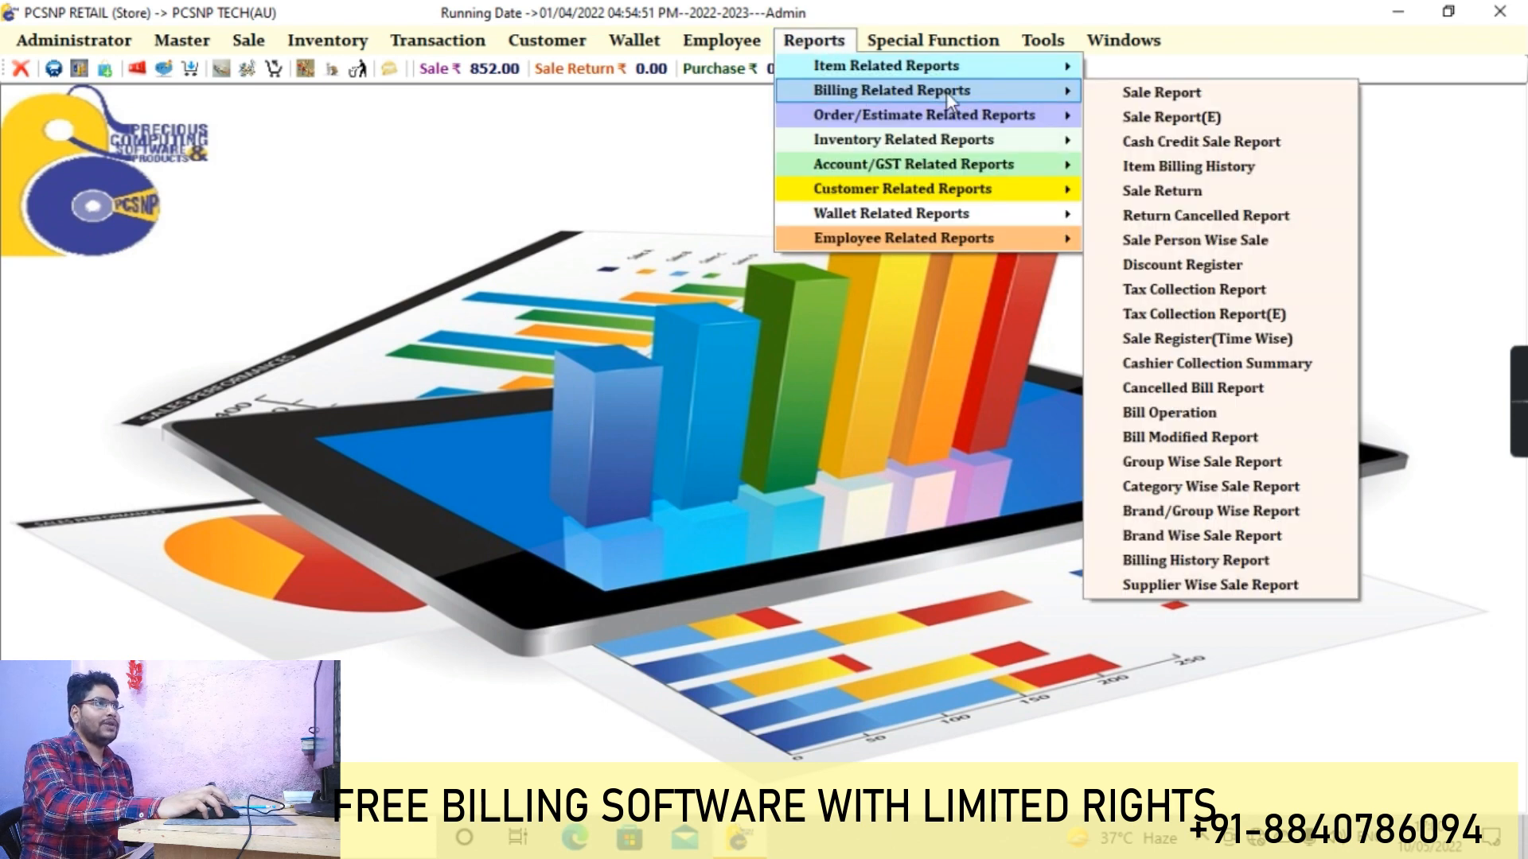
{"action": "left_click", "coordinate": [1126, 92]}
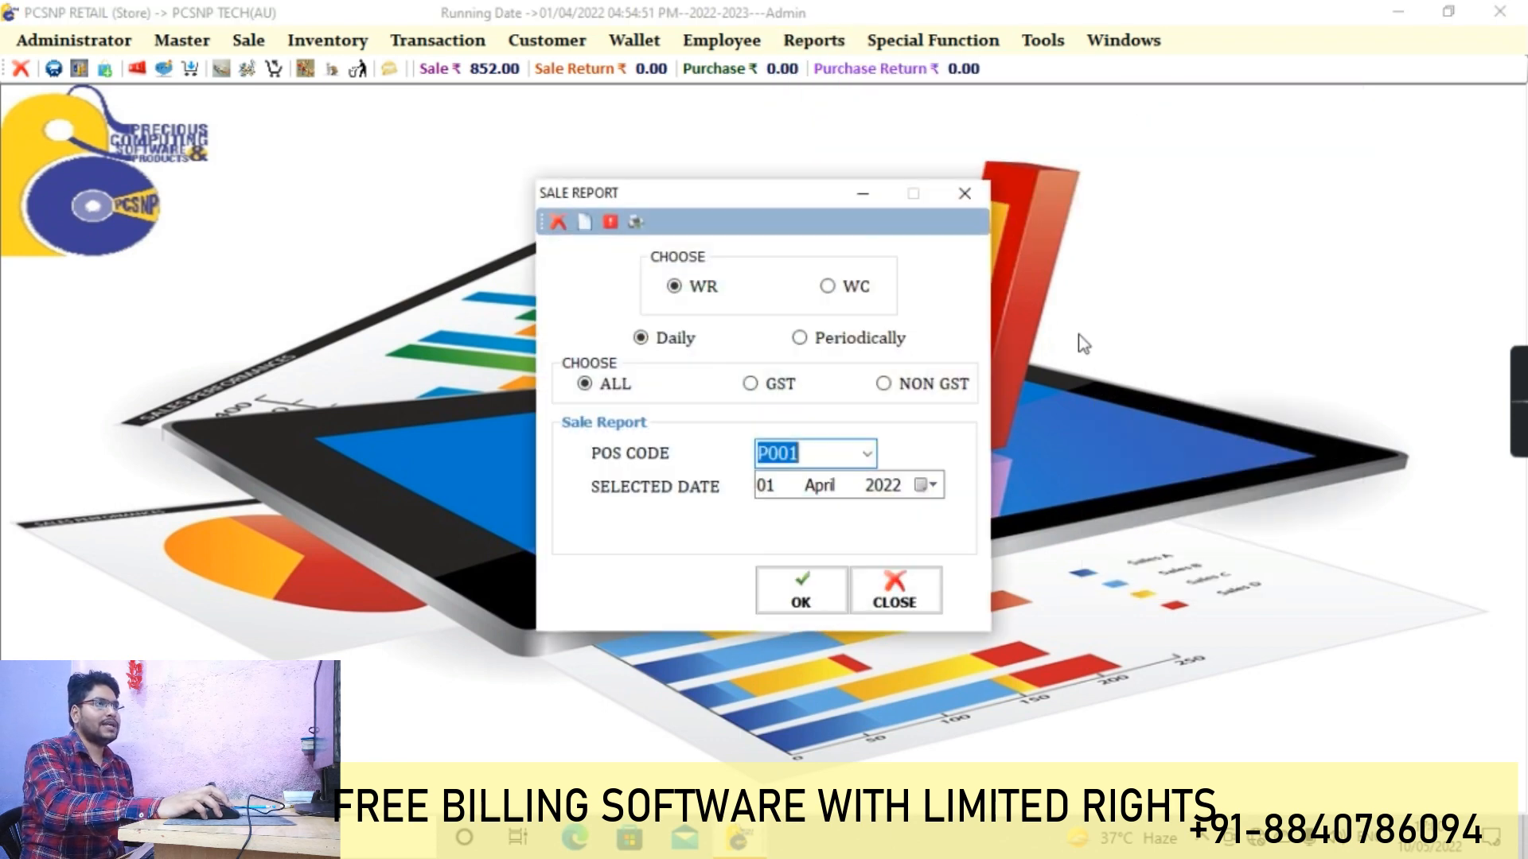
{"action": "left_click", "coordinate": [800, 589]}
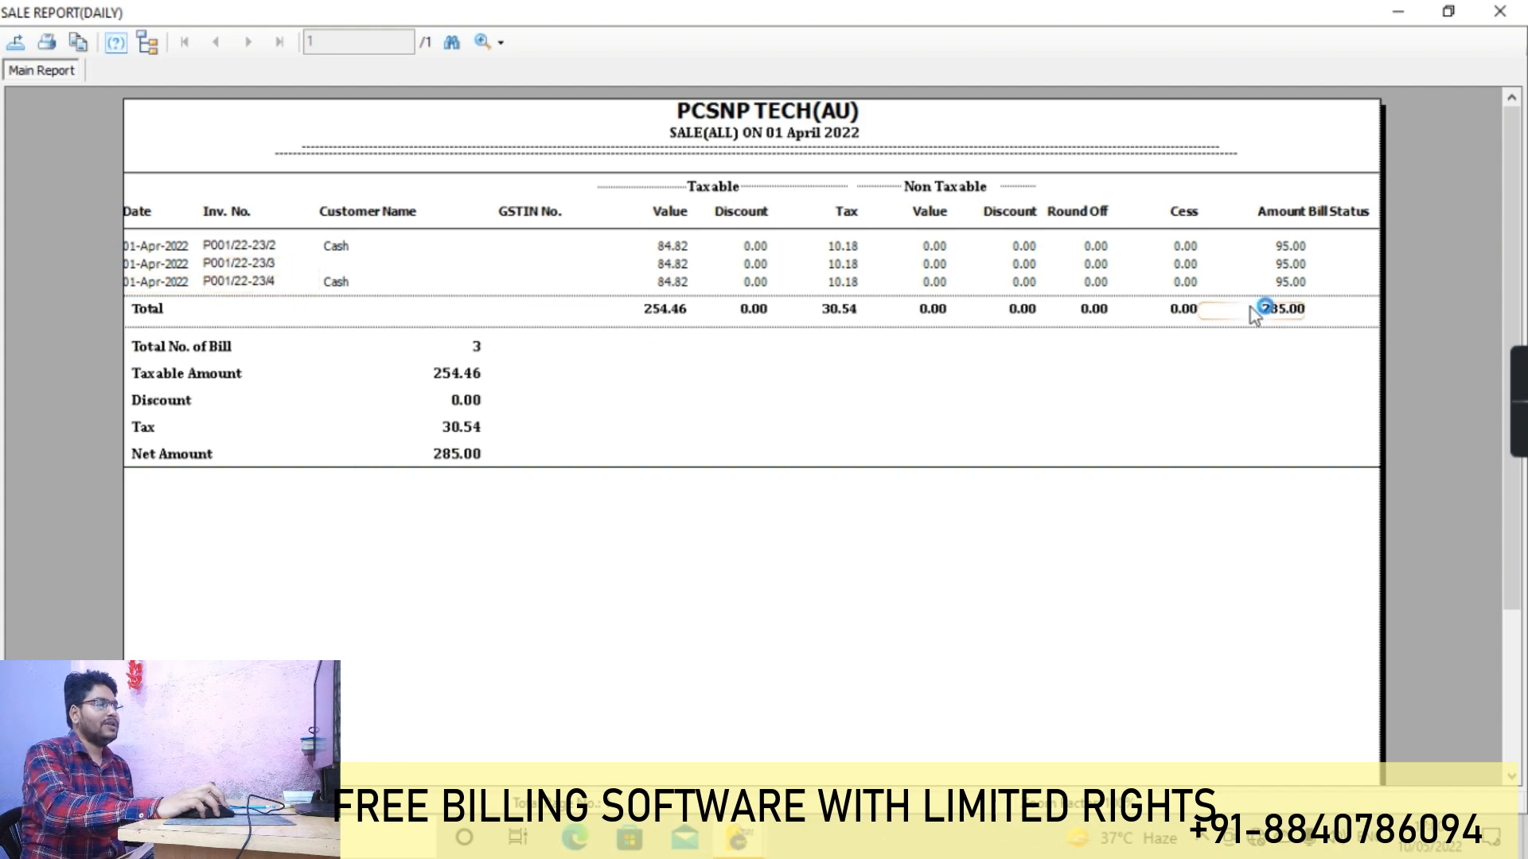
{"action": "left_click", "coordinate": [1501, 14]}
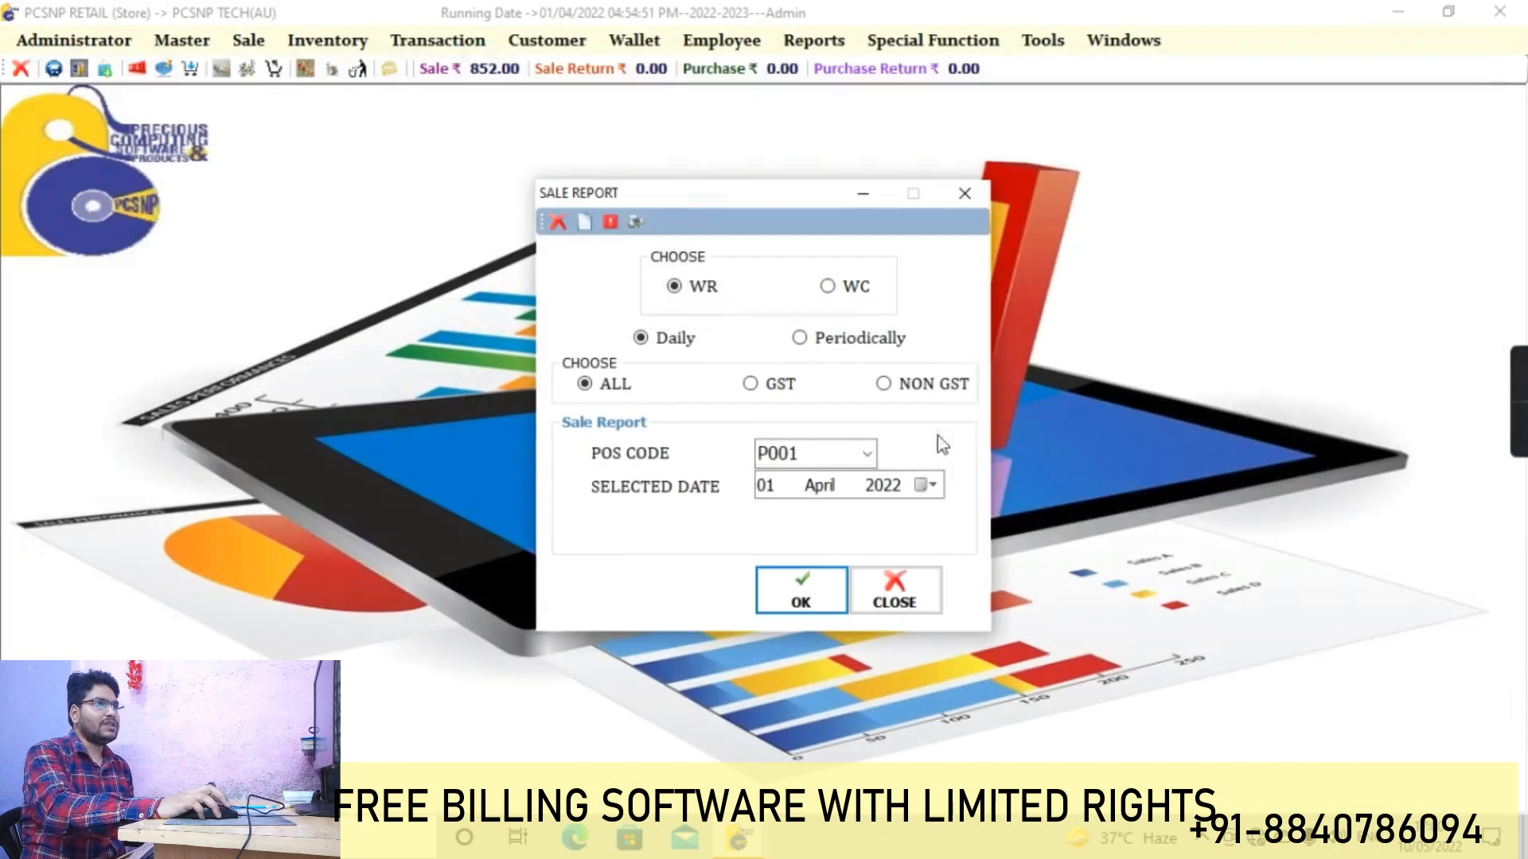
View the daily sale report for POS P002 on 01 April 2022.
{"action": "left_click", "coordinate": [866, 453]}
{"action": "left_click", "coordinate": [796, 501]}
{"action": "left_click", "coordinate": [815, 589]}
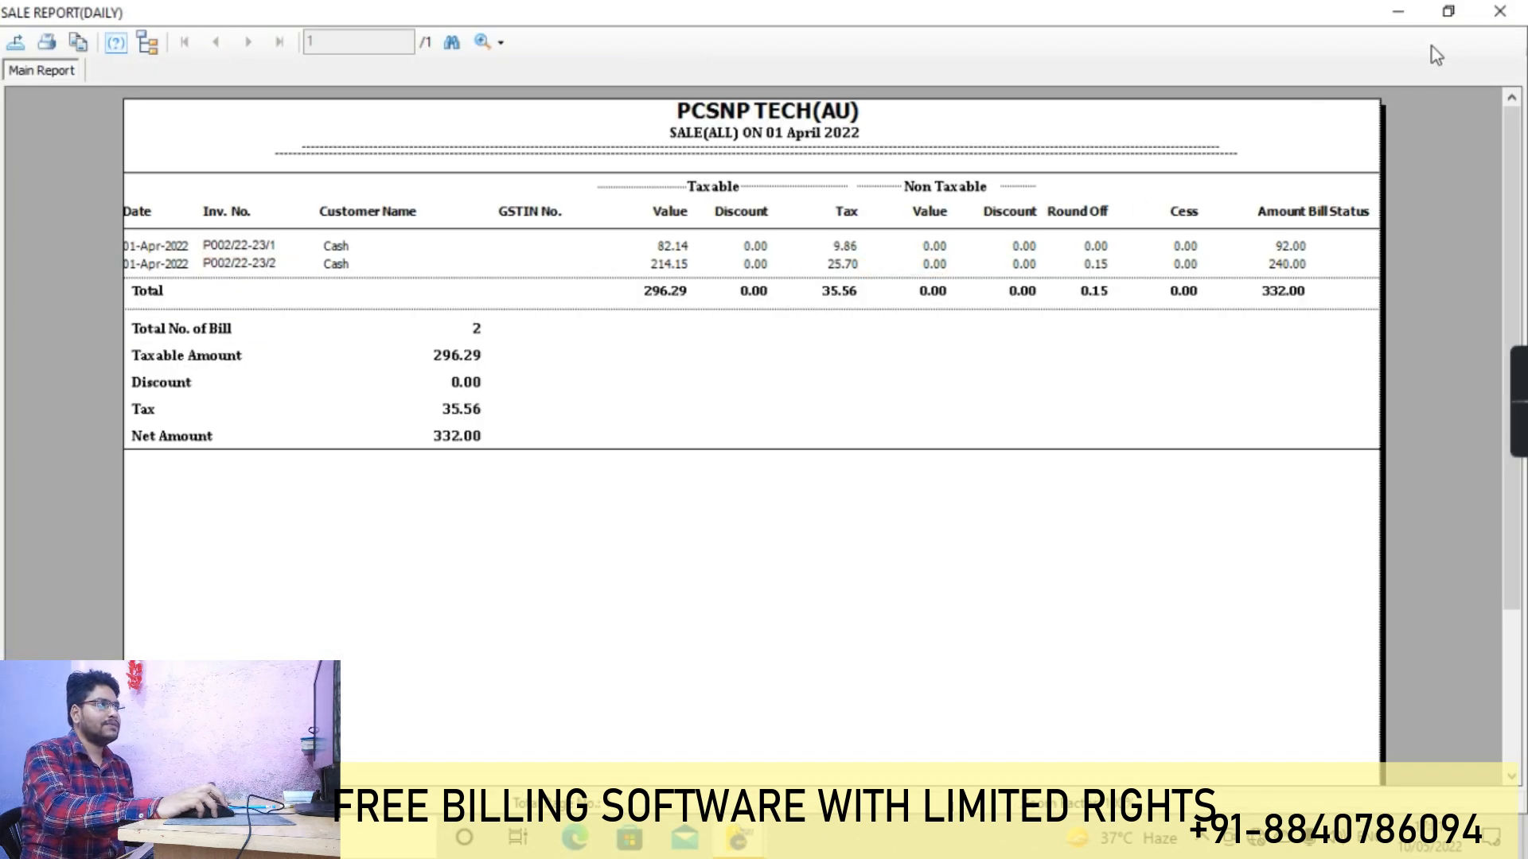
{"action": "left_click", "coordinate": [1500, 12]}
View the daily sale report for POS P003 on 01 April 2022, then close the Sale Report dialog.
{"action": "left_click", "coordinate": [866, 453]}
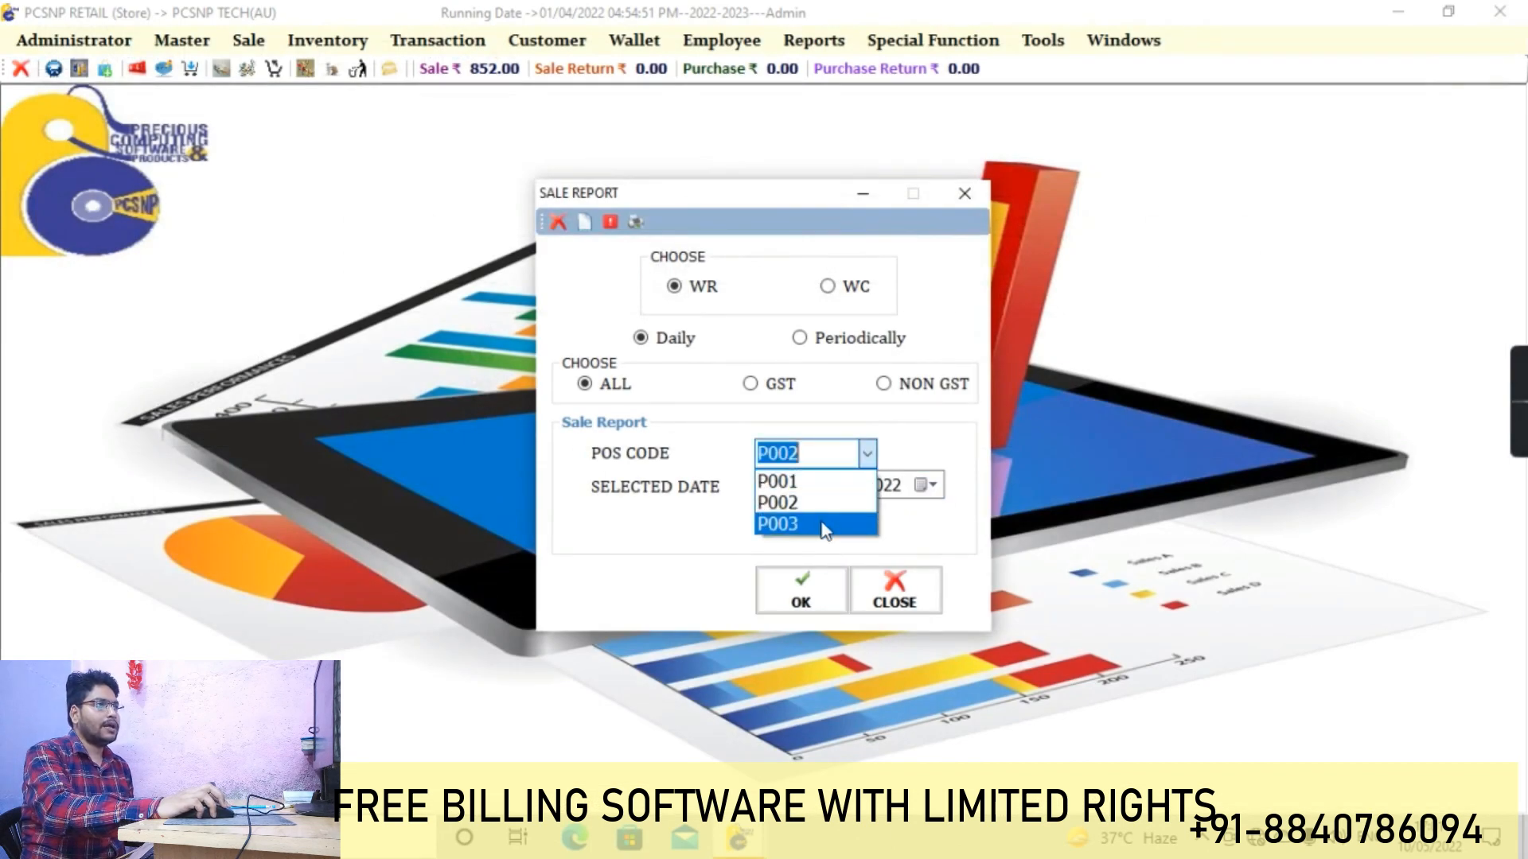
{"action": "left_click", "coordinate": [796, 522]}
{"action": "left_click", "coordinate": [814, 588]}
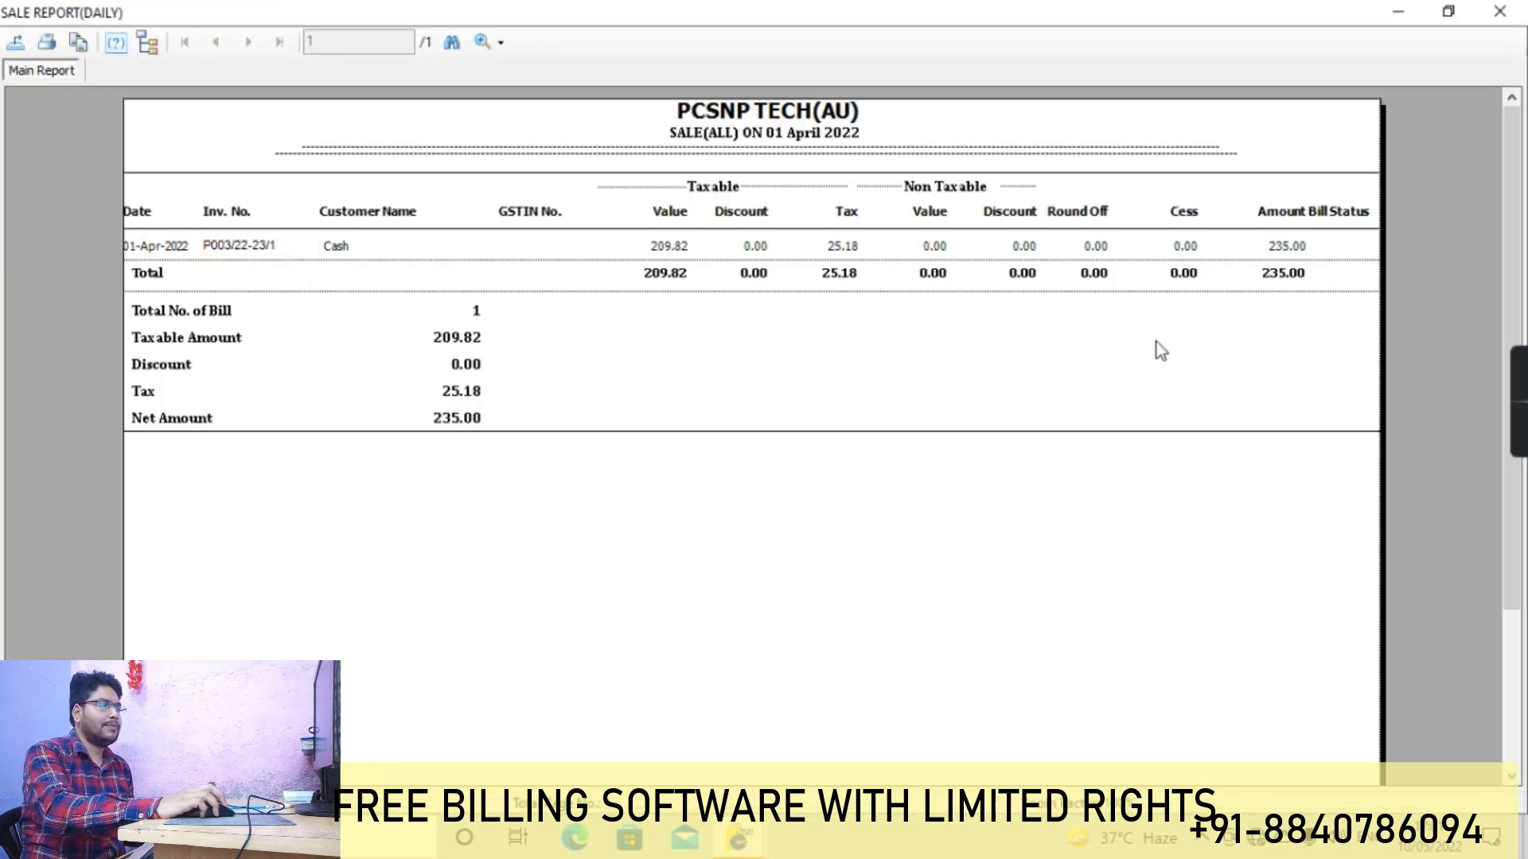
{"action": "left_click", "coordinate": [1502, 16]}
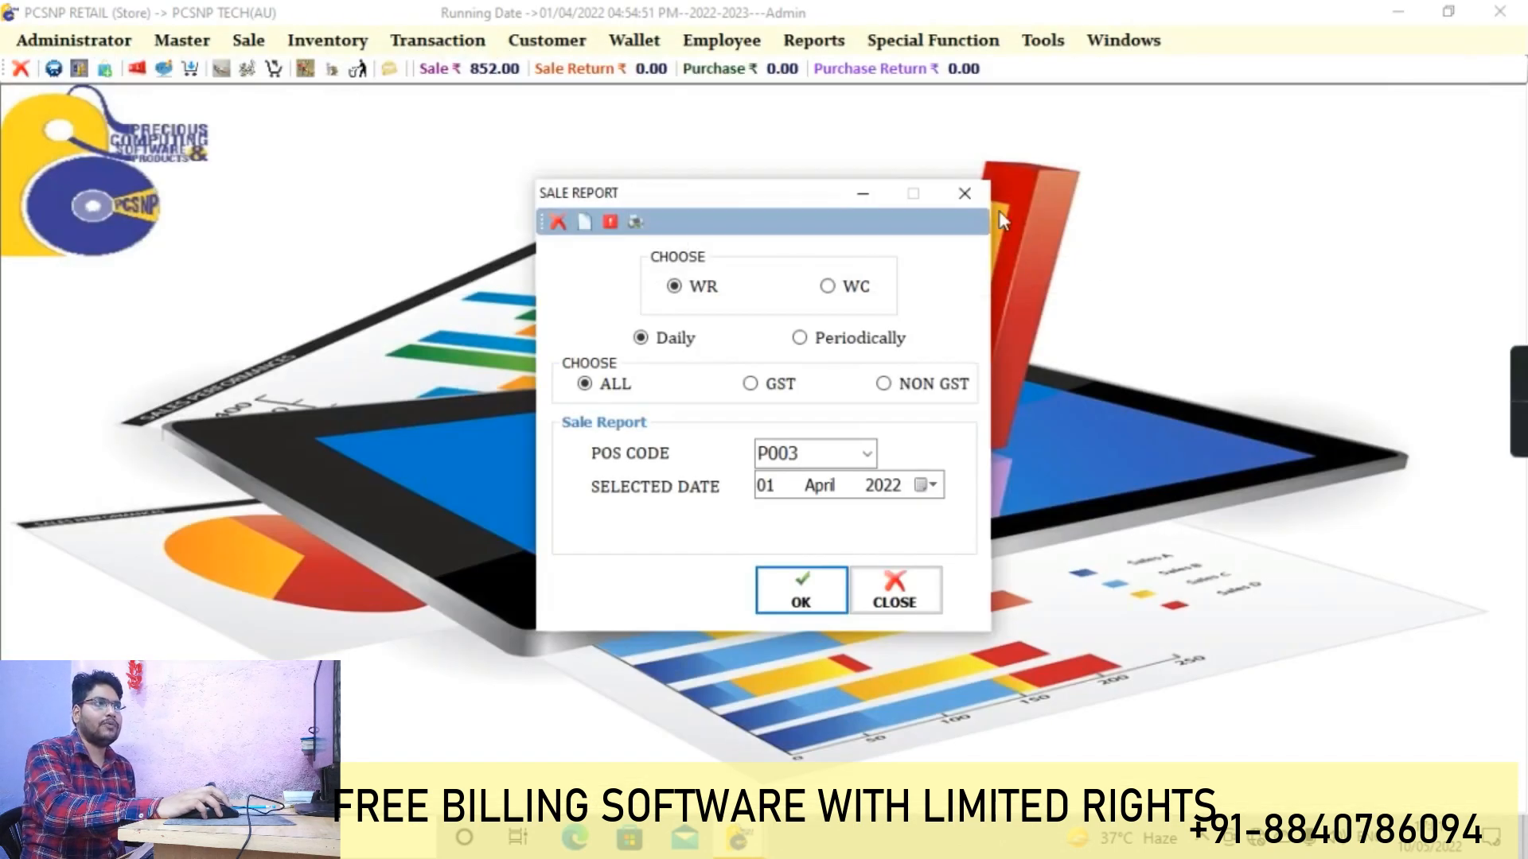
{"action": "left_click", "coordinate": [980, 197]}
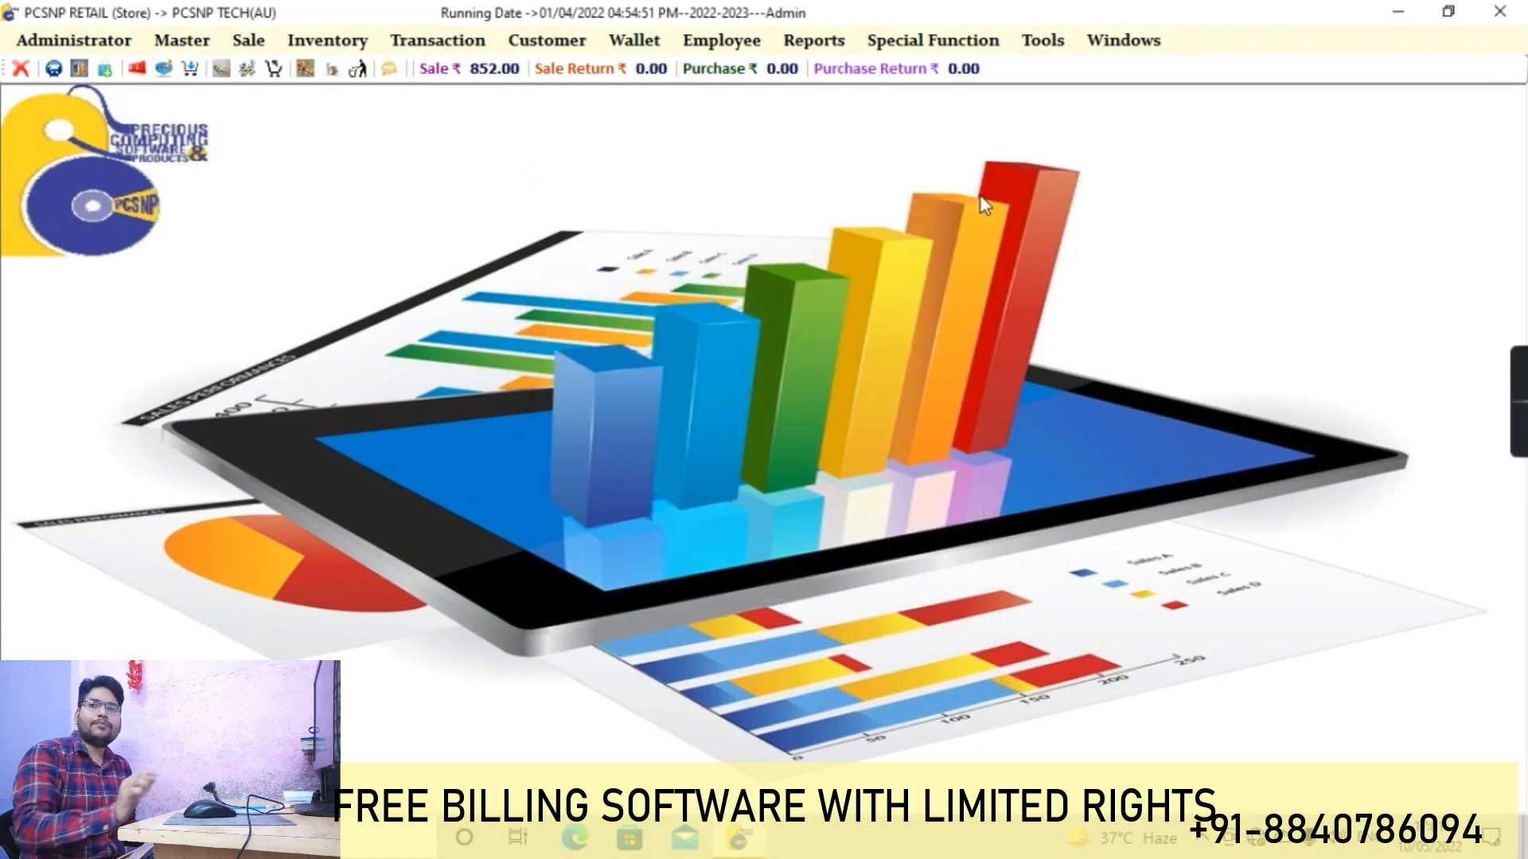